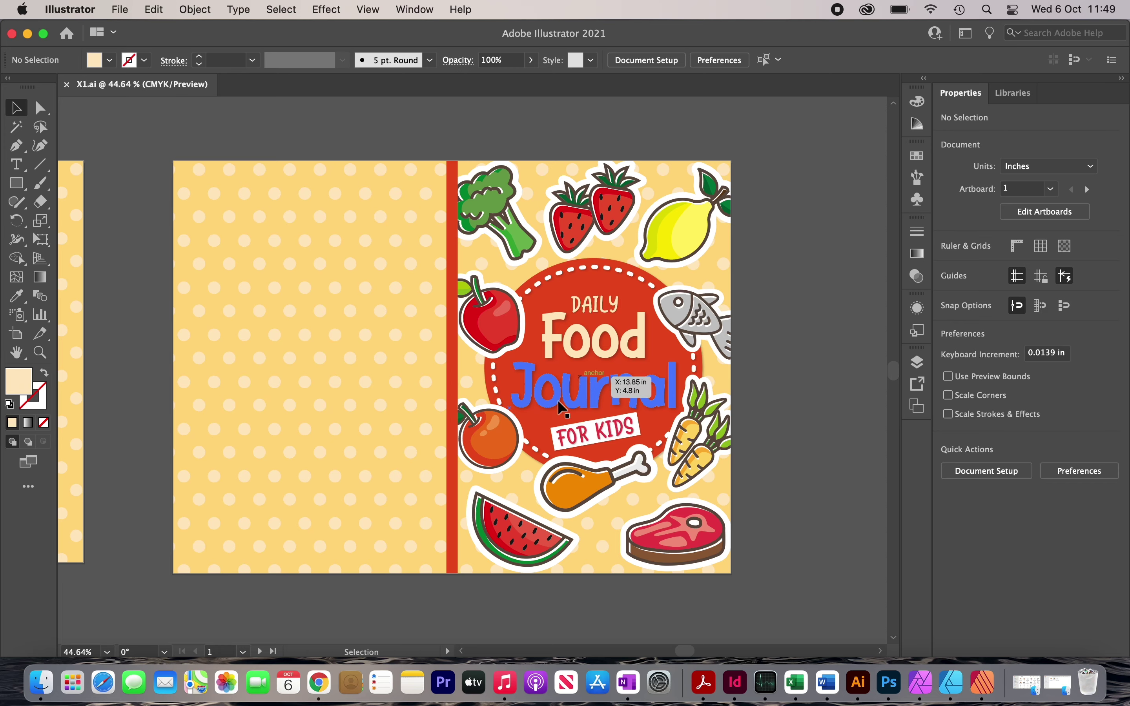
# Examine the Daily Food Journal for Kids listing in Chrome, and view the Creative Fabrica, Vecteezy and Freepik home pages
pyautogui.click(319, 682)
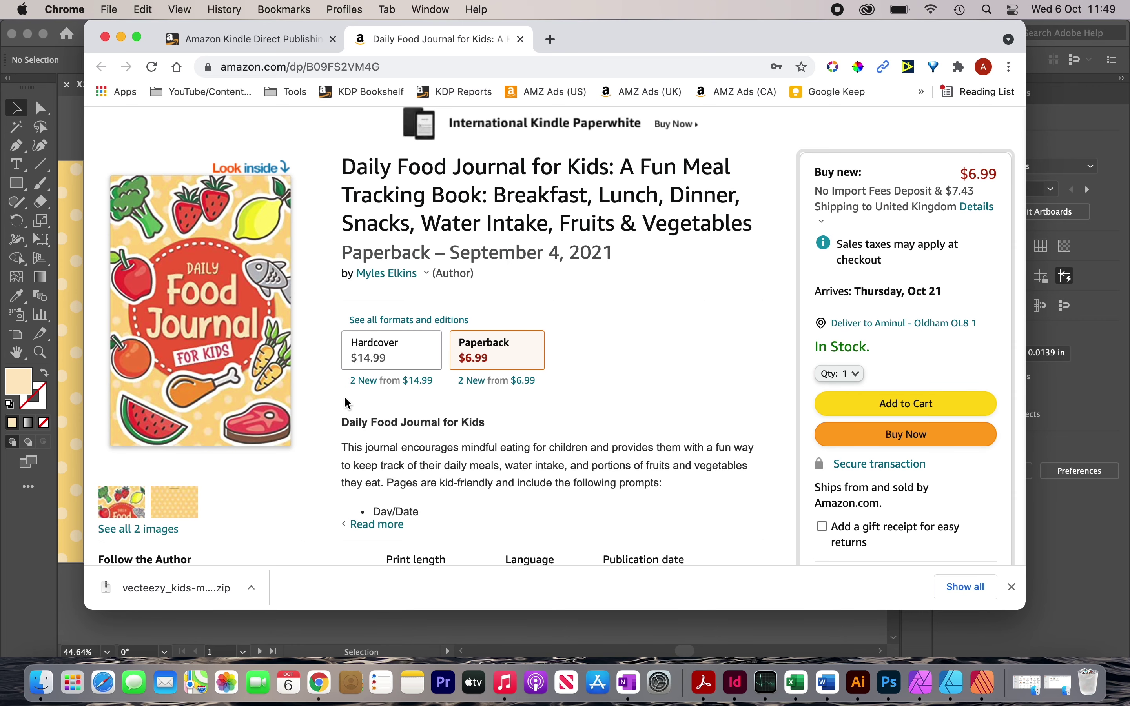
pyautogui.press('super+Tab')
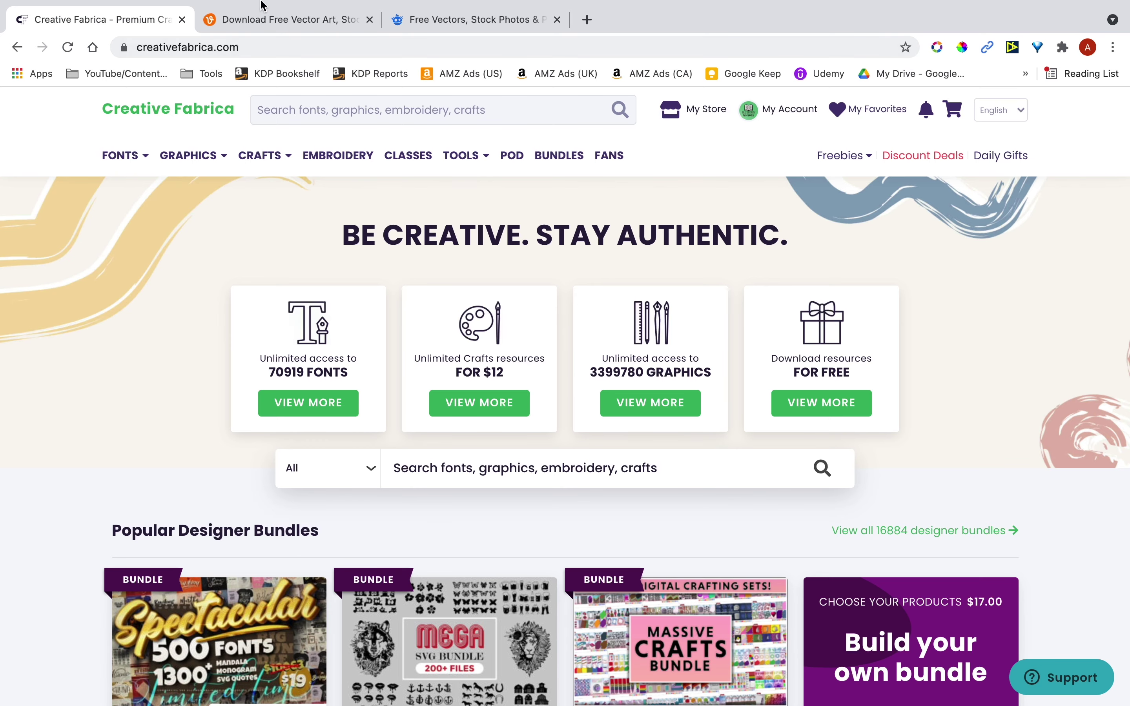
pyautogui.click(250, 15)
pyautogui.click(457, 21)
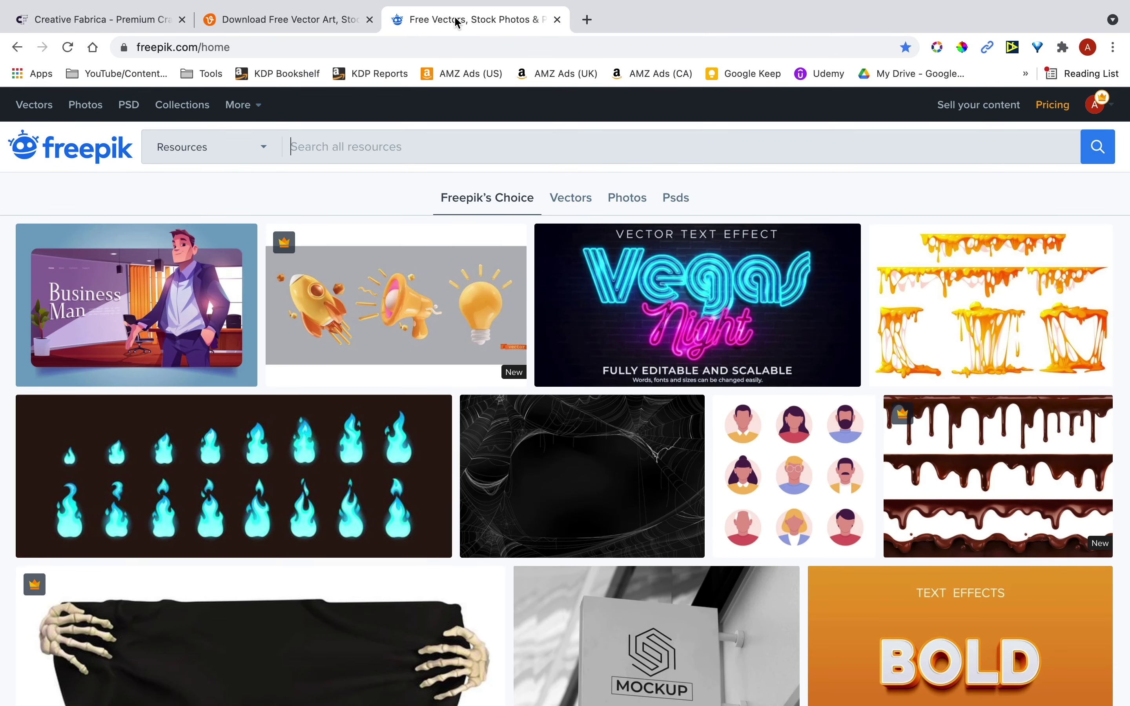
pyautogui.click(129, 20)
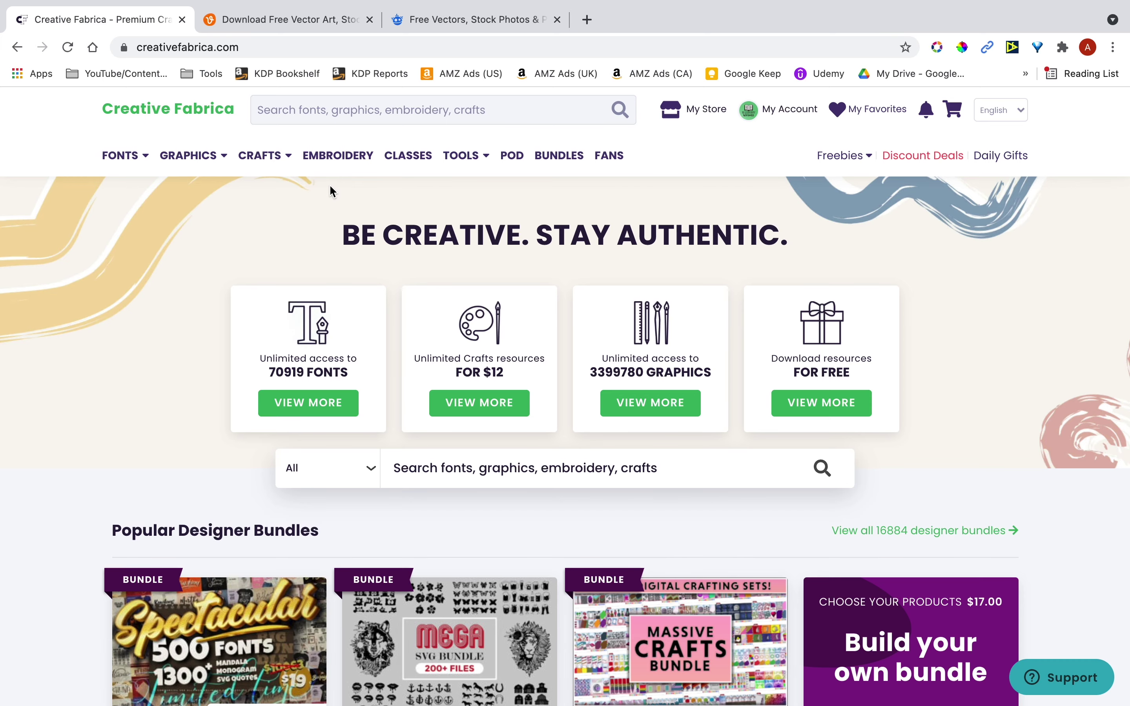
pyautogui.click(298, 26)
pyautogui.click(434, 24)
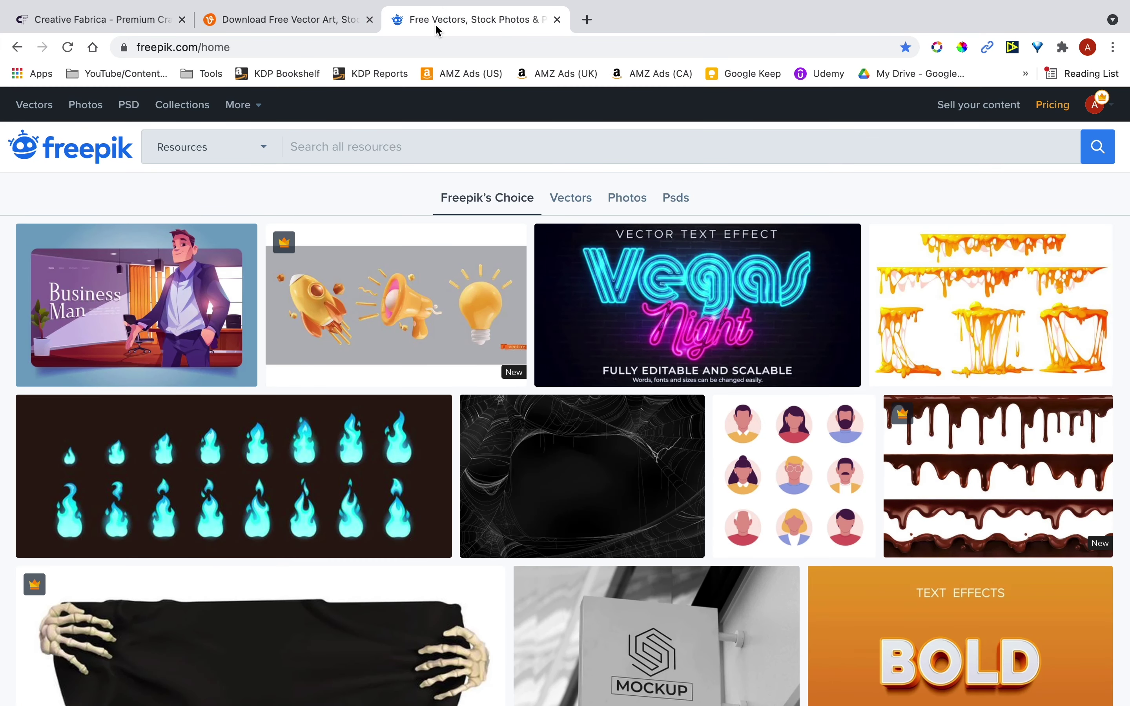
pyautogui.click(262, 26)
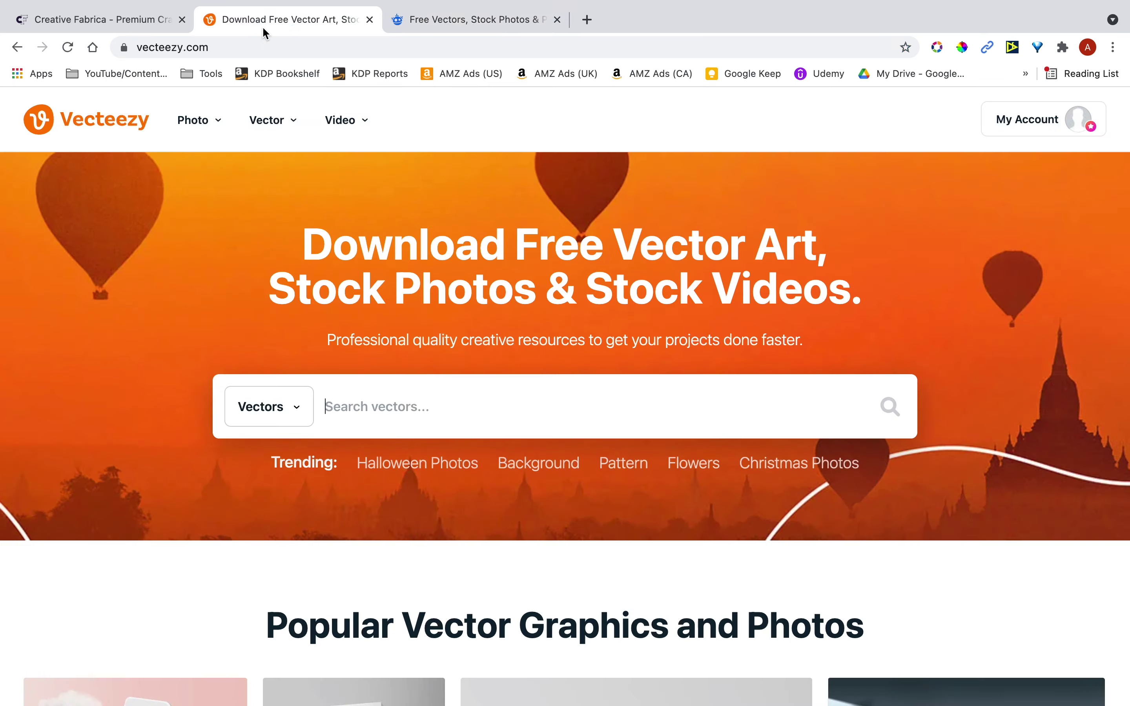
pyautogui.click(463, 31)
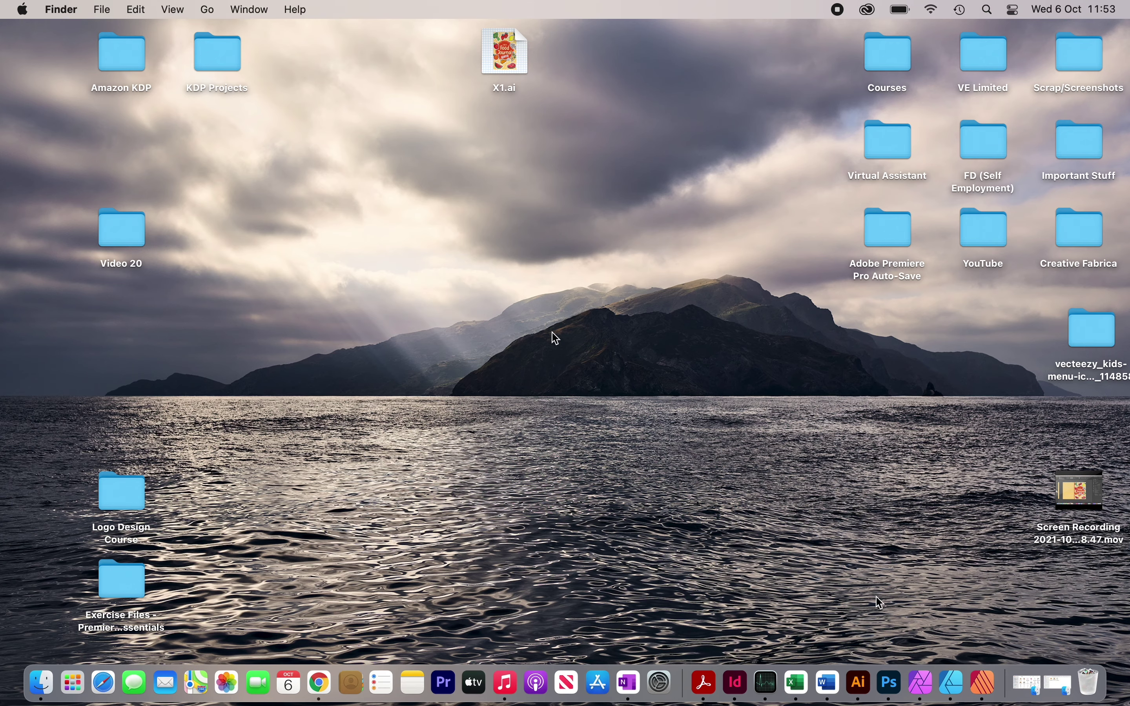
# In Illustrator, create a 6 x 9 in document named Food Journal Cover in RGB color with 300 ppi raster effects
pyautogui.click(854, 687)
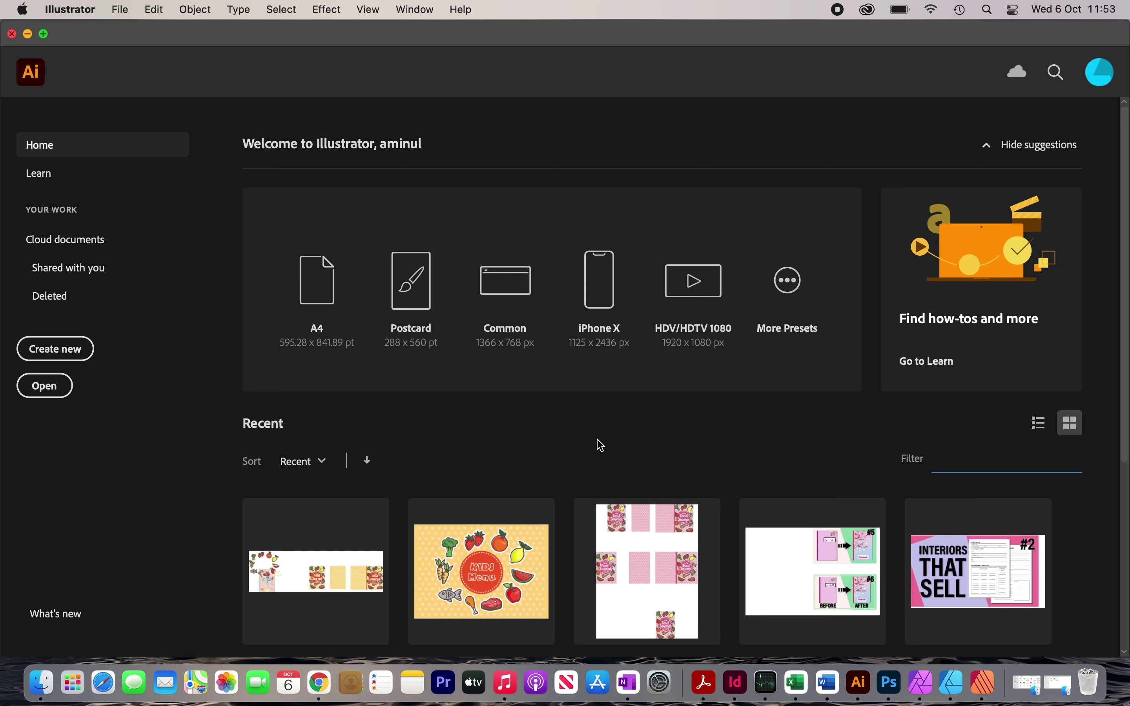
pyautogui.click(84, 350)
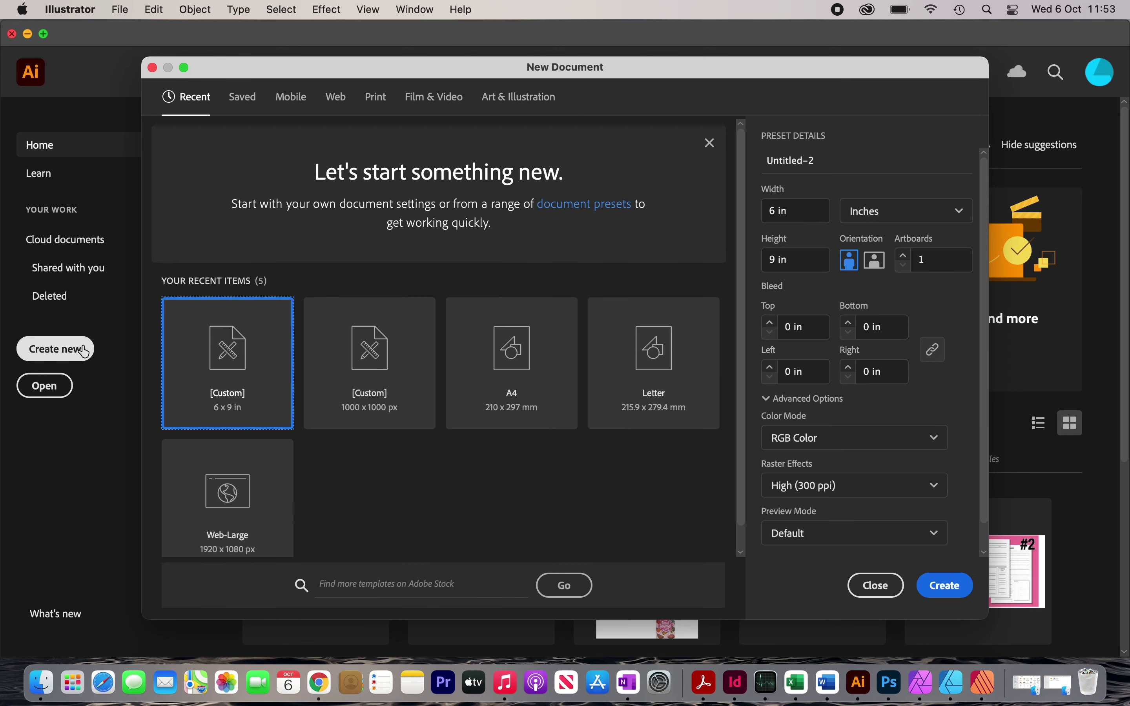
pyautogui.tripleClick(792, 162)
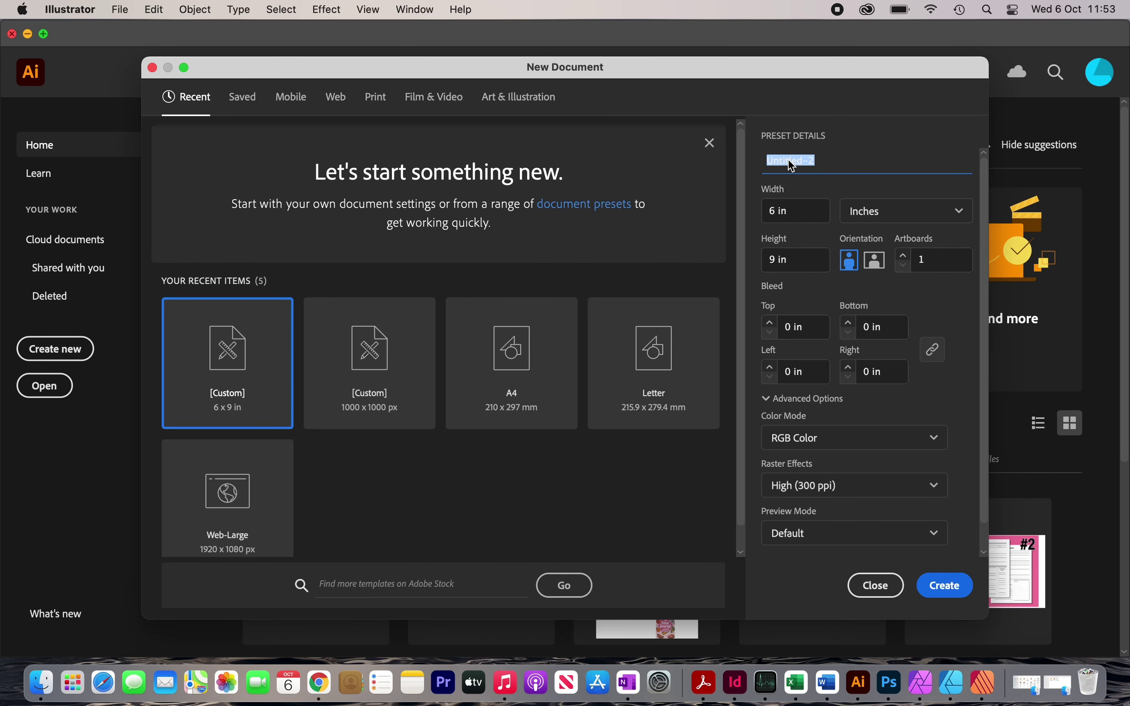
pyautogui.write('Food Journal Cover')
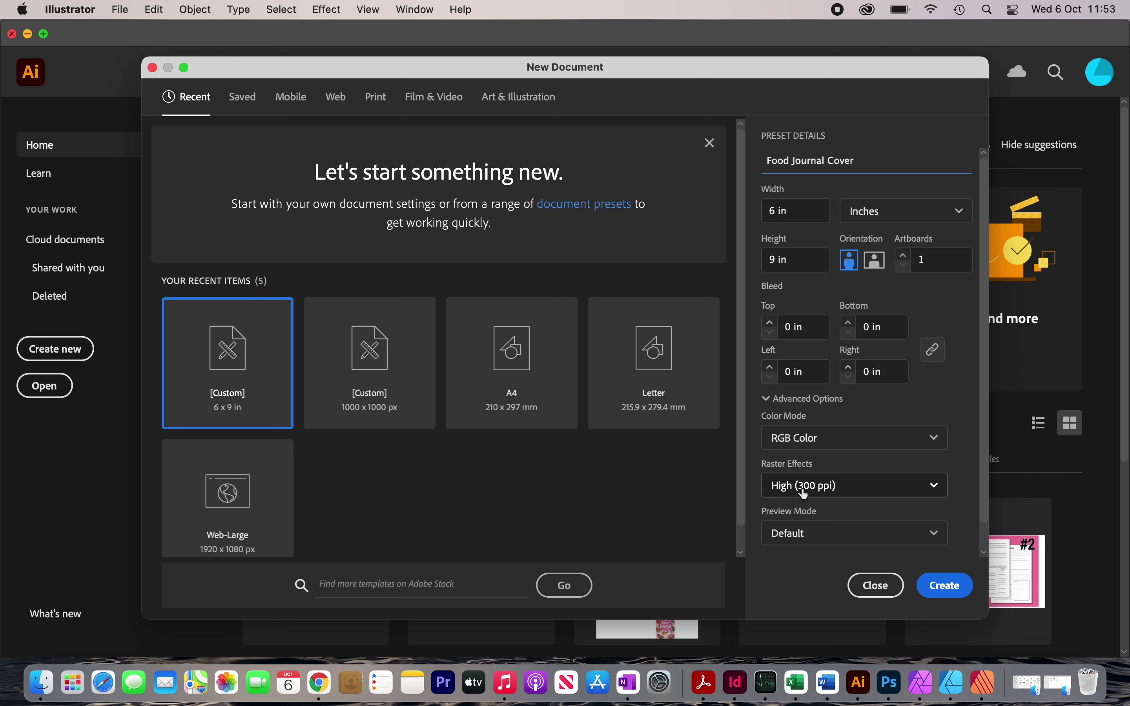
pyautogui.click(832, 493)
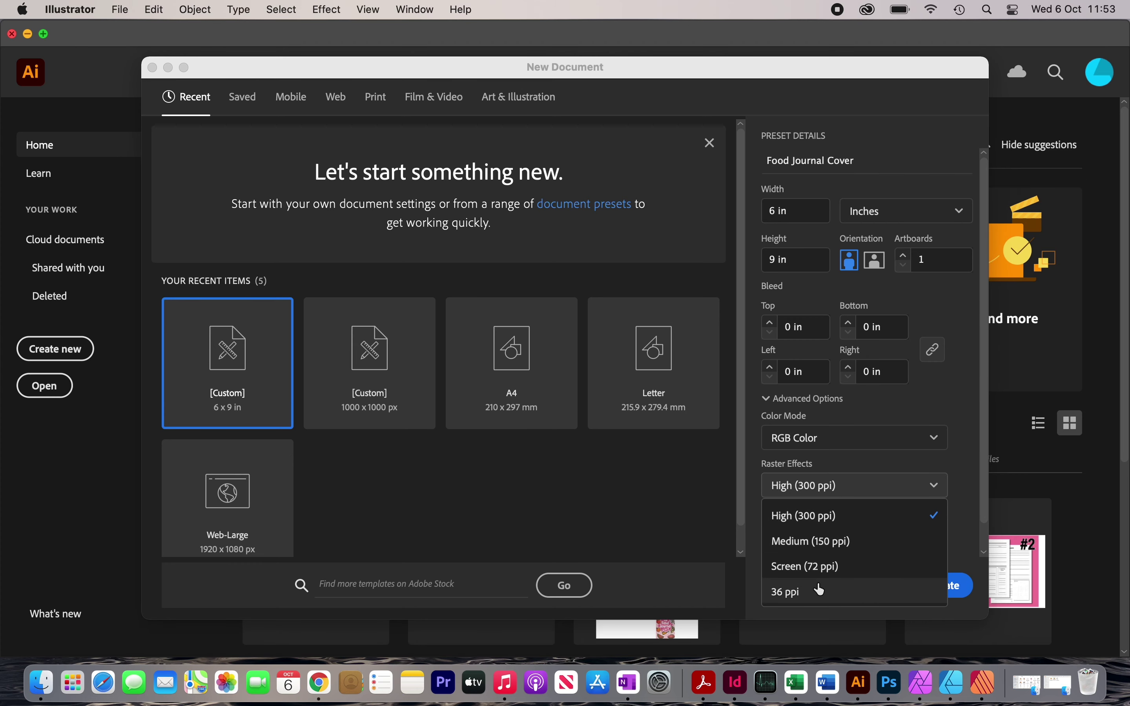
pyautogui.click(843, 482)
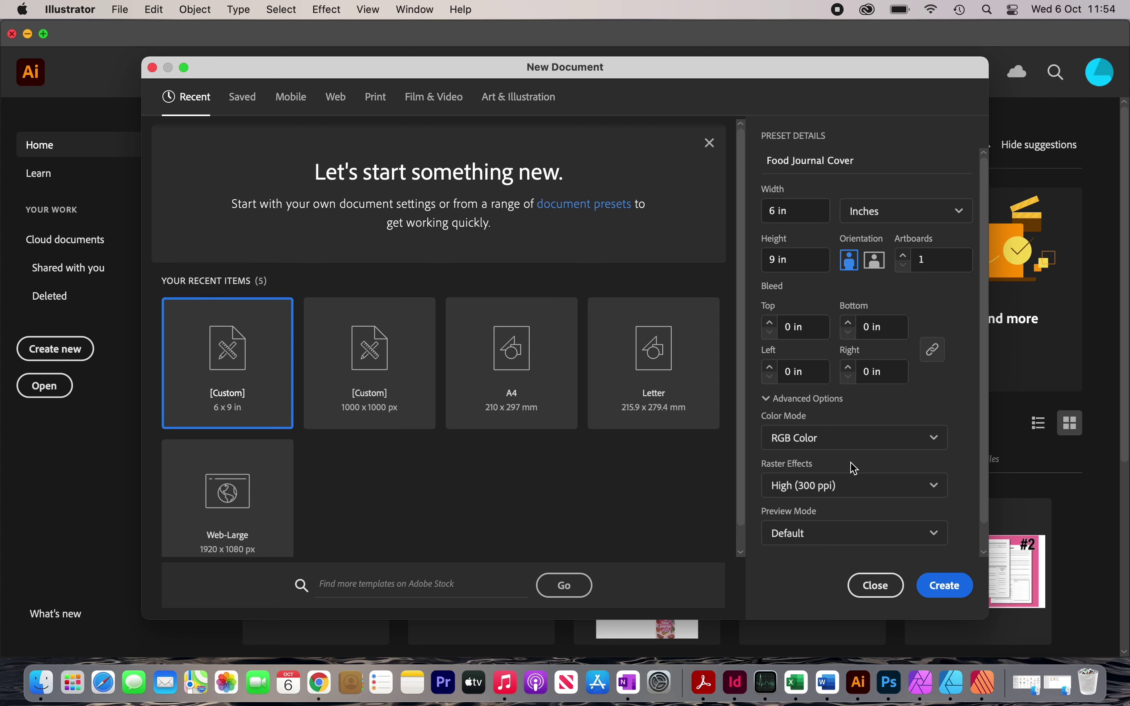
pyautogui.click(965, 585)
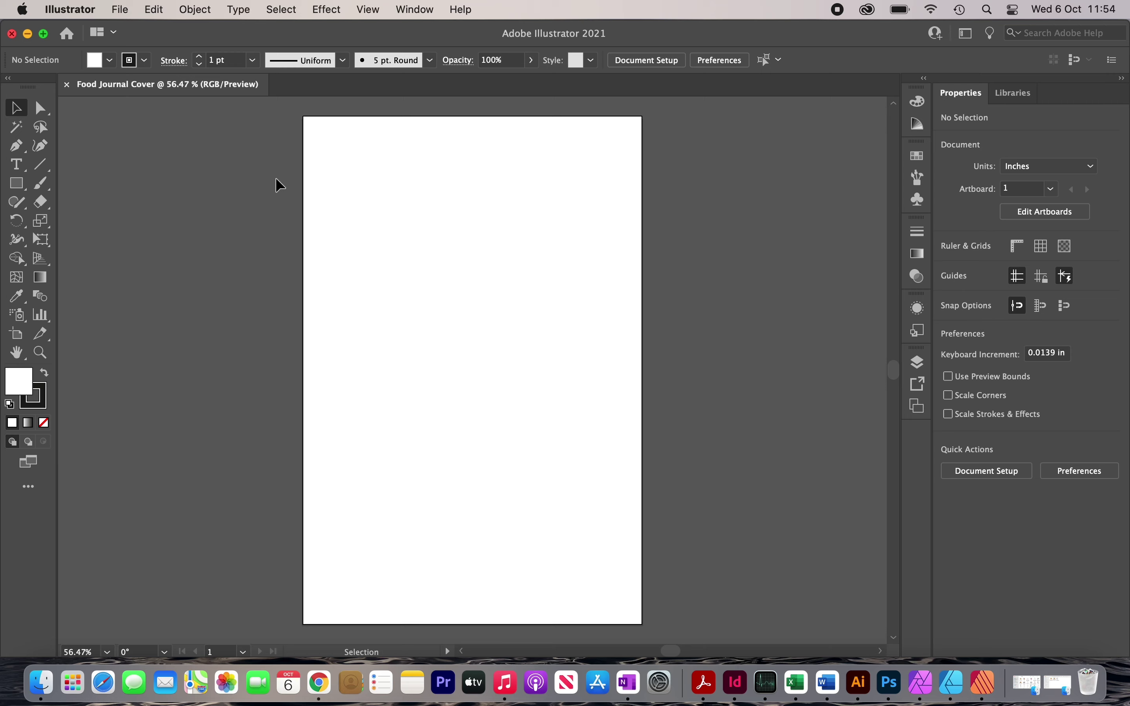
# In Chrome, review Amazon's food journal and kids meal planner results, Pinterest's kids journal pins and Vecteezy's Fresh Kids Menu Food vector
pyautogui.press('super+Tab')
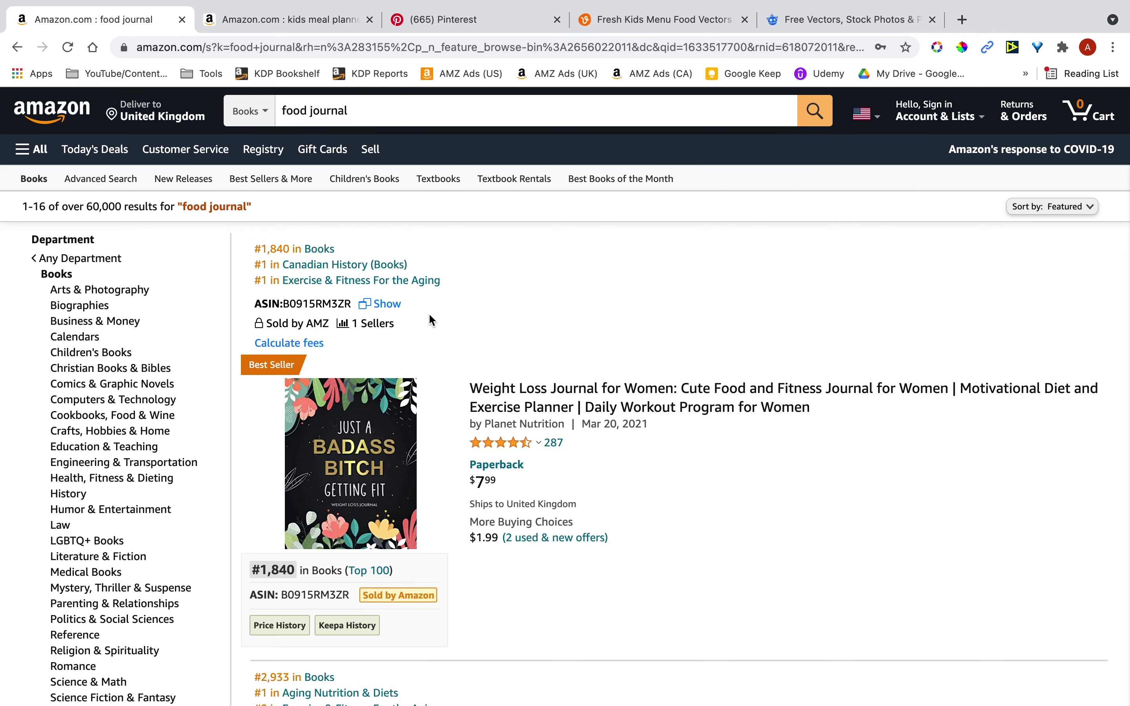
pyautogui.hotkey('ctrl', 'Up')
pyautogui.click(487, 282)
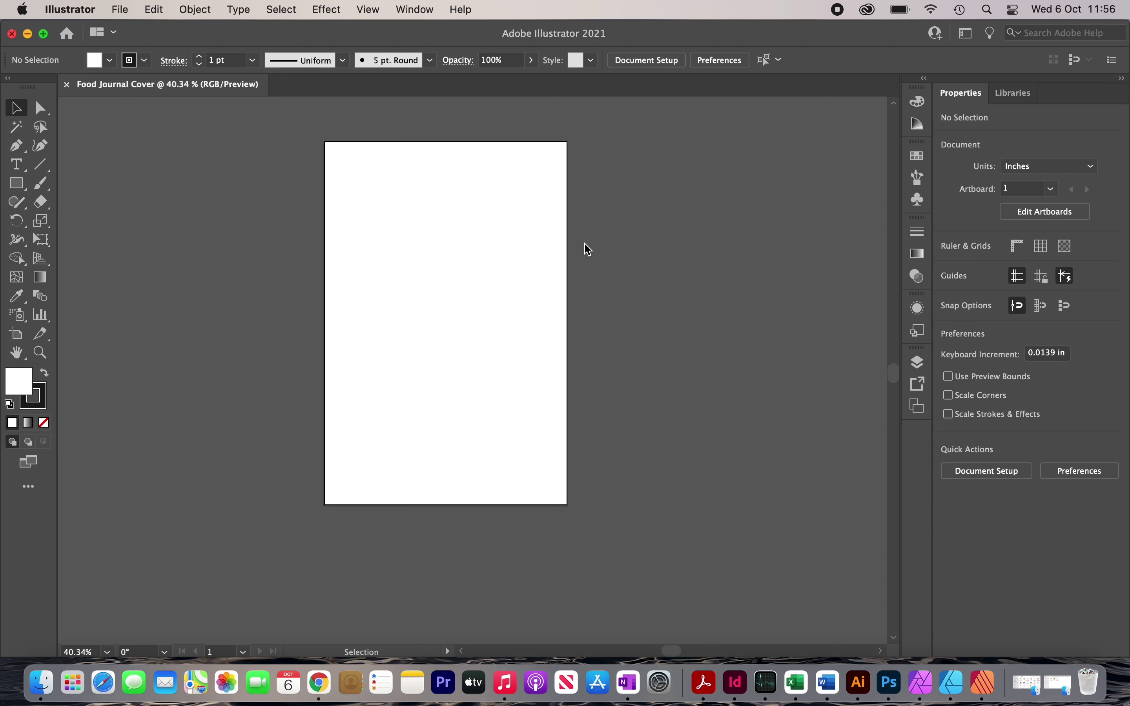
pyautogui.click(319, 683)
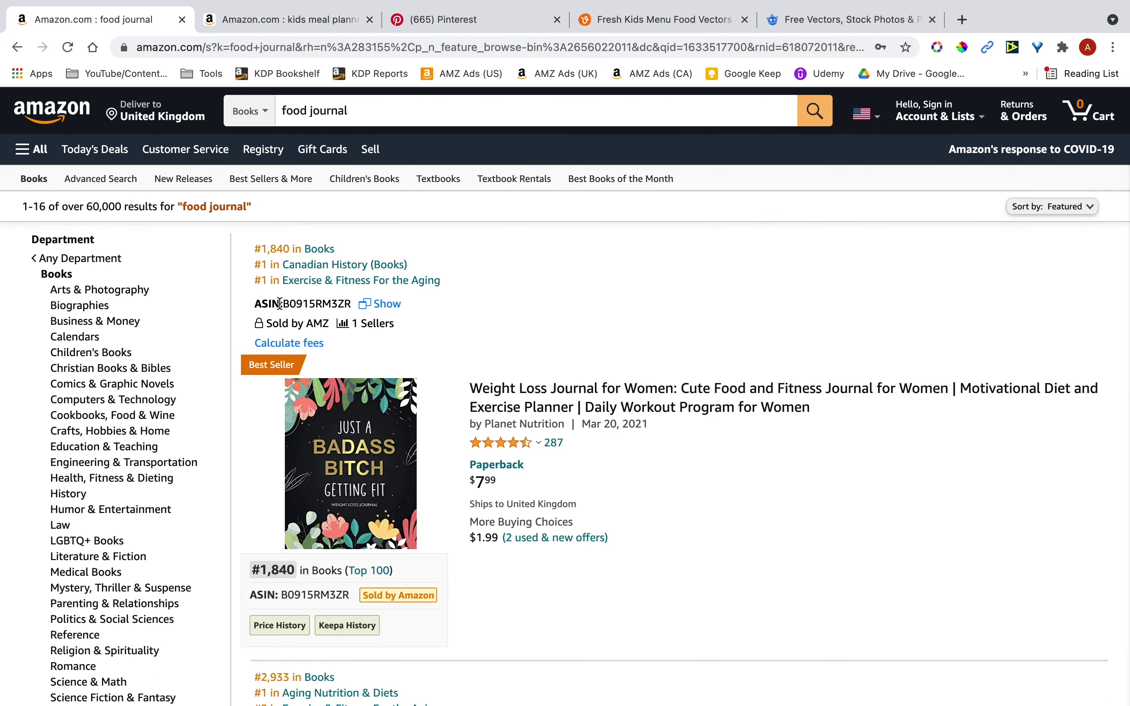
pyautogui.scroll(-20, 417, 220)
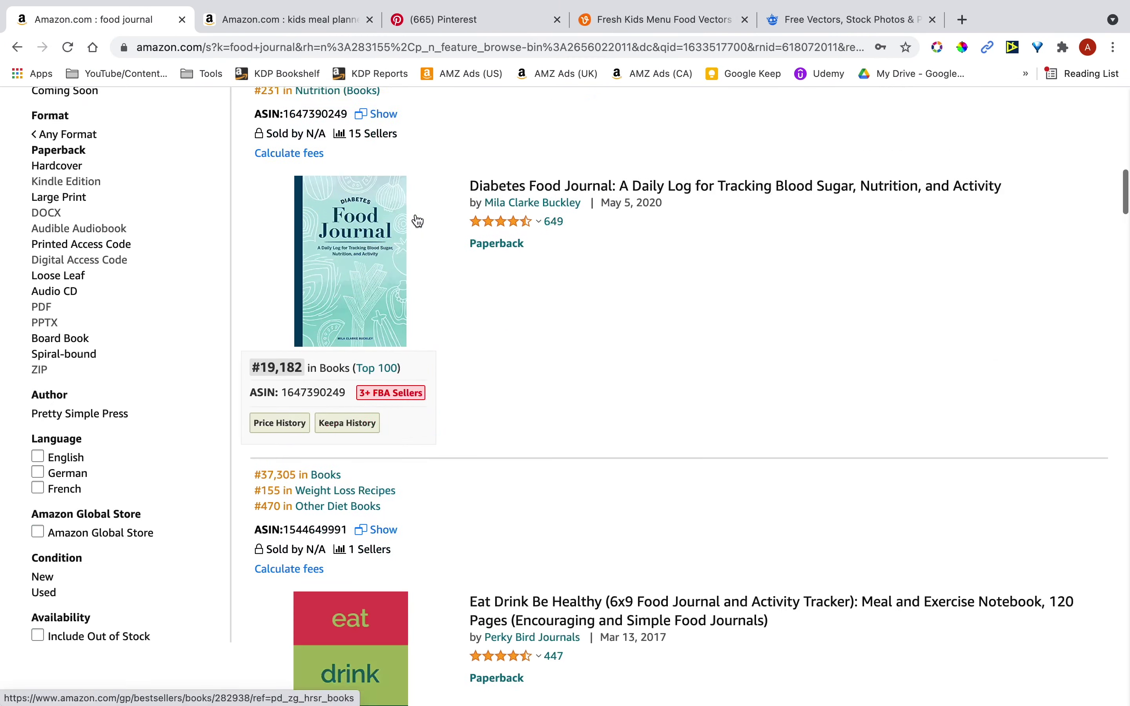
pyautogui.scroll(-13, 417, 220)
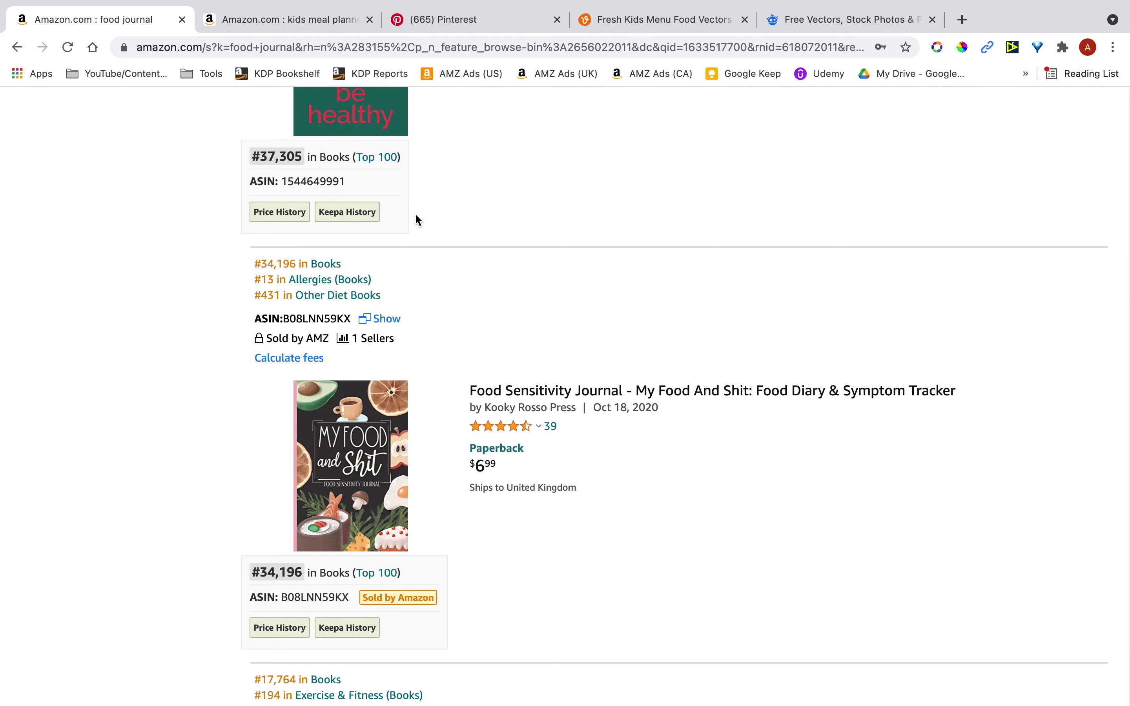
pyautogui.scroll(20, 417, 221)
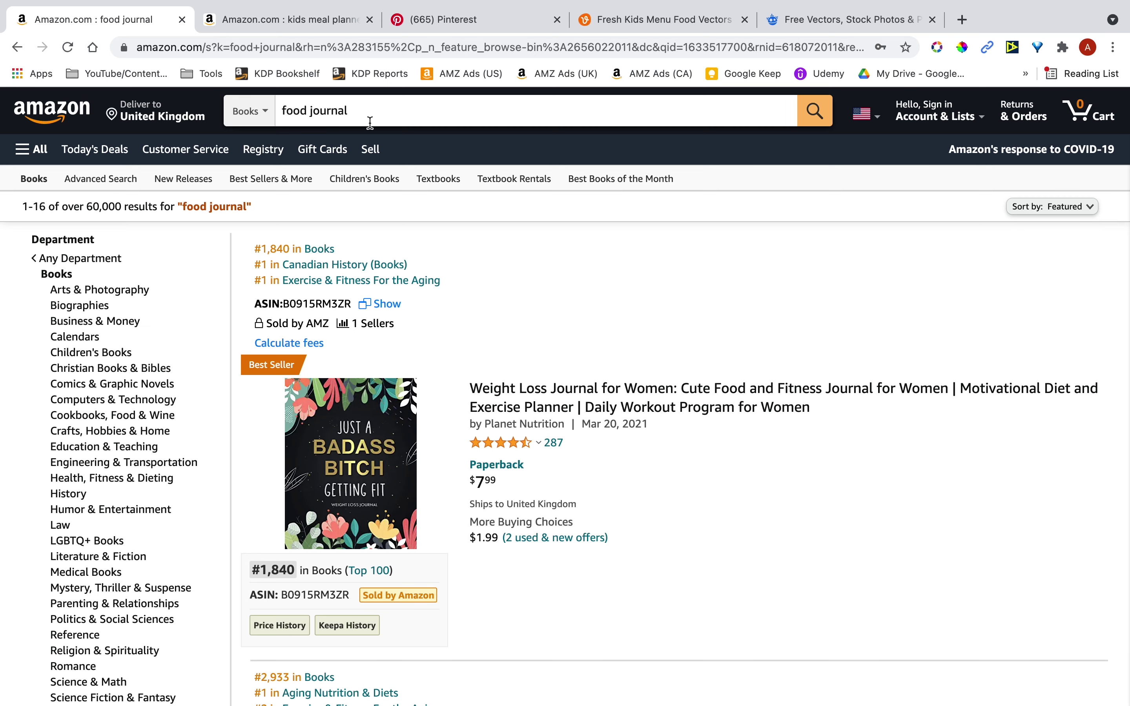
pyautogui.click(299, 18)
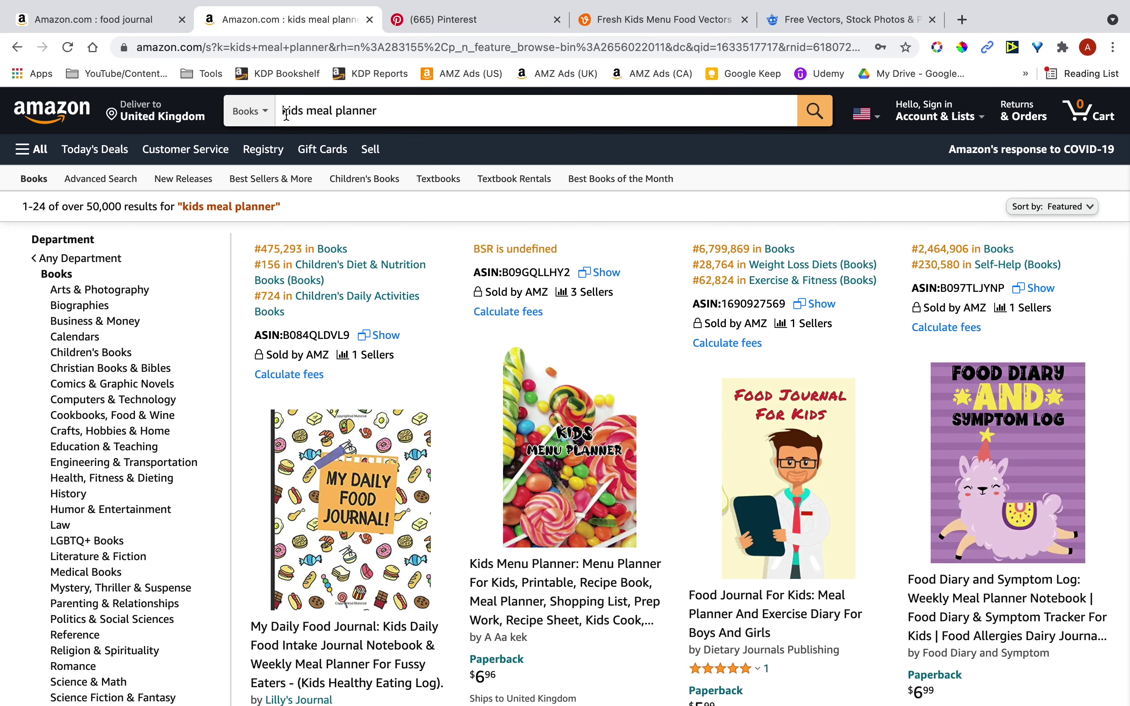
pyautogui.click(422, 25)
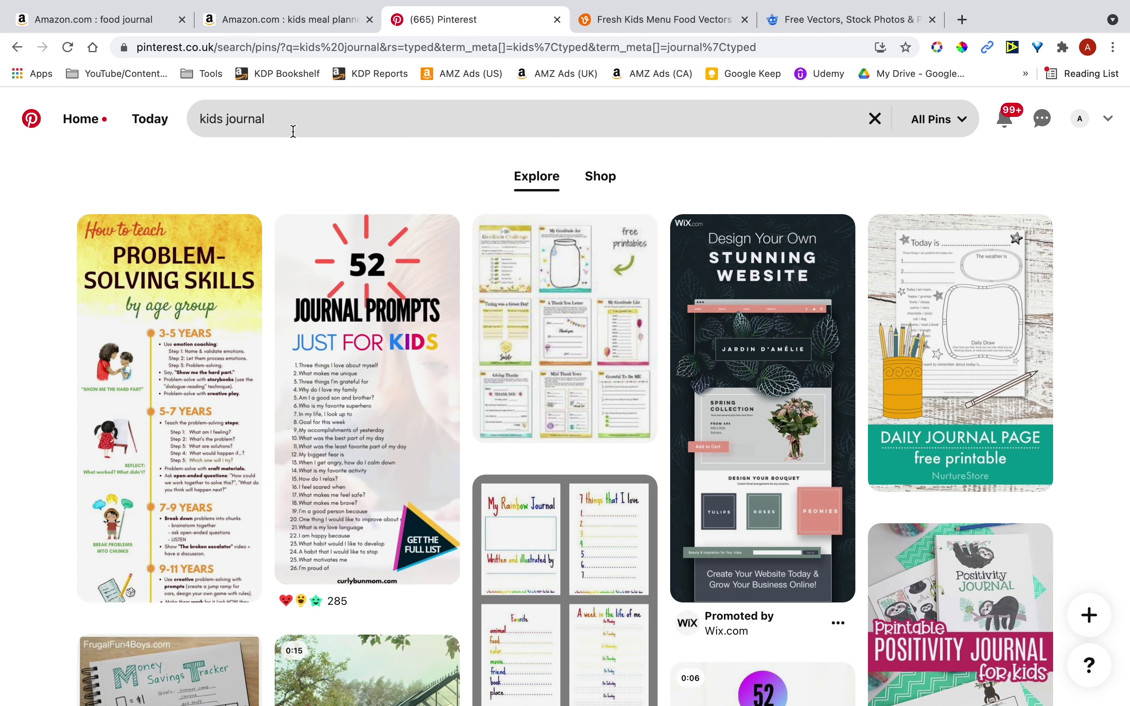
pyautogui.click(611, 24)
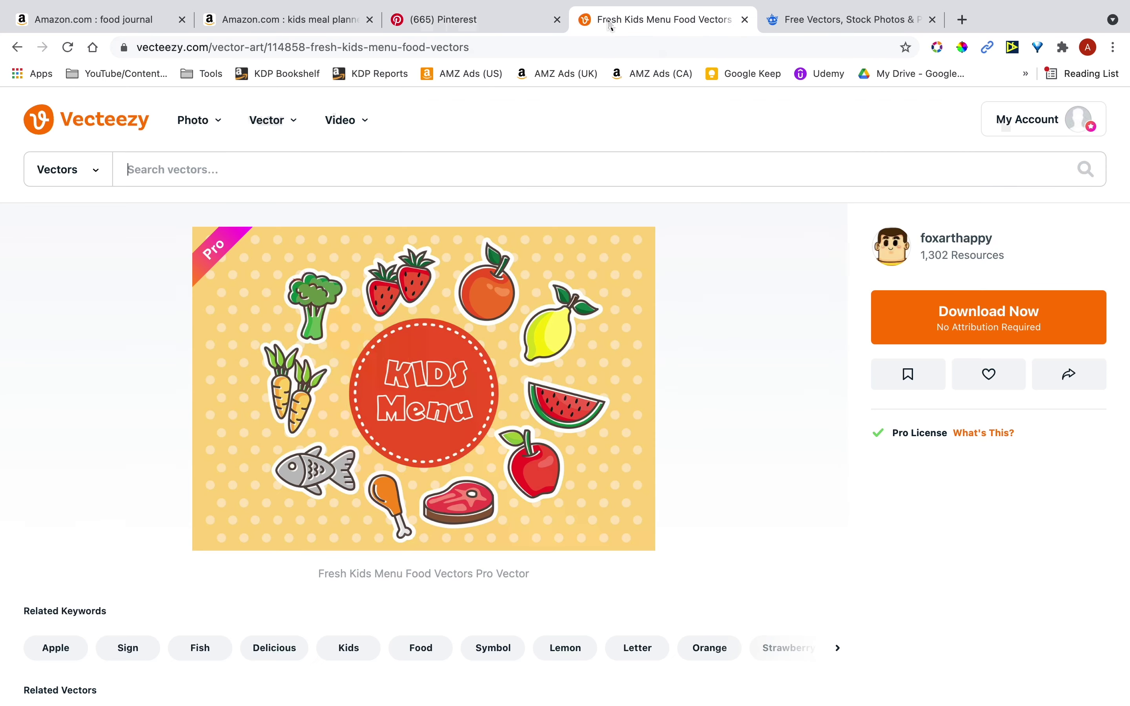
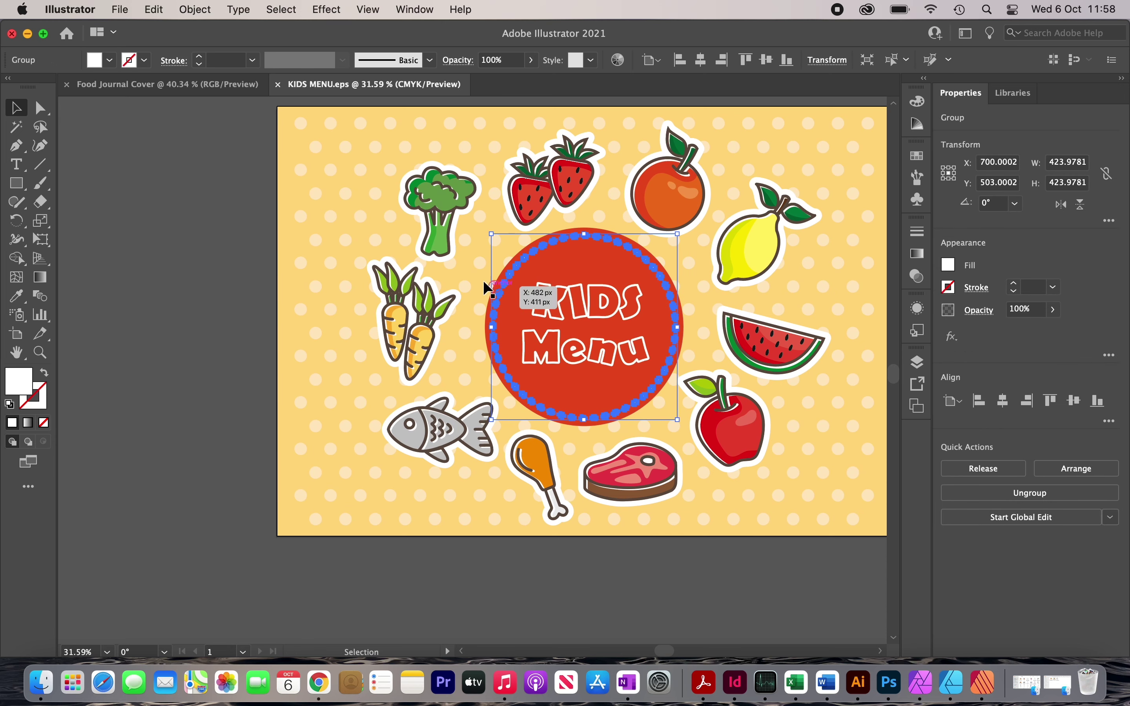
# Try moving the broccoli aside in the KIDS MENU.eps artwork, and undo the move
pyautogui.click(432, 211)
pyautogui.moveTo(456, 210); pyautogui.dragTo(368, 217)
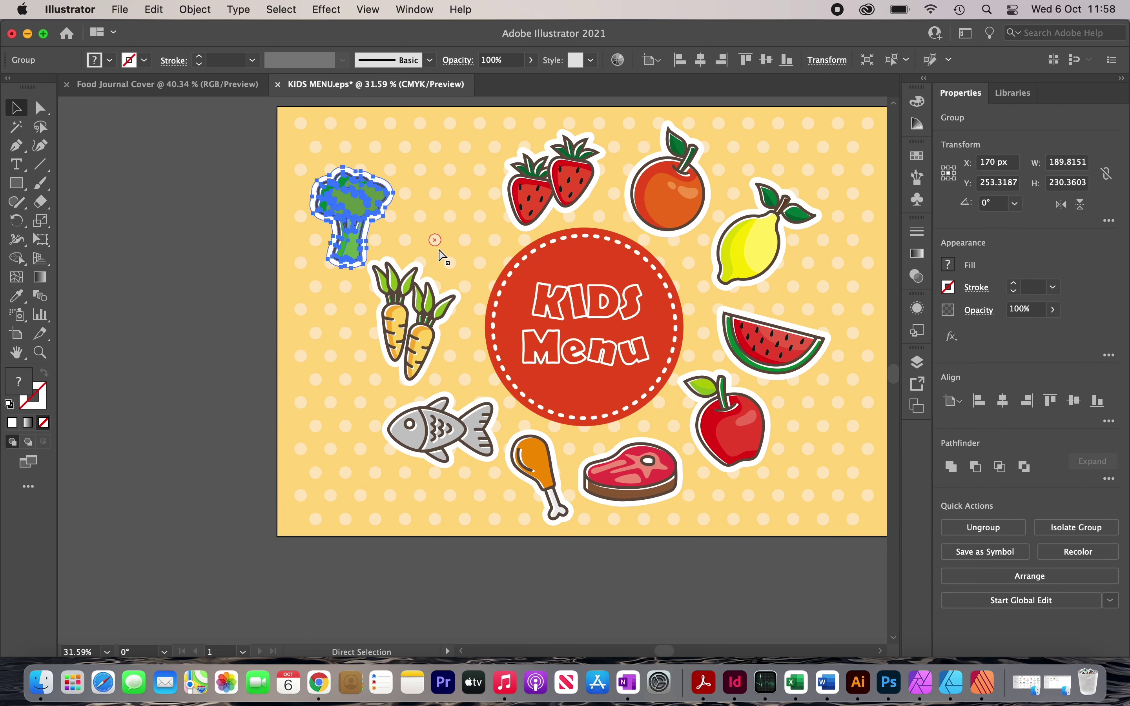
pyautogui.press('super+z')
# Try moving the dashed white ring away from the red circle, and undo the move
pyautogui.moveTo(672, 299)
pyautogui.mouseDown()
pyautogui.moveTo(632, 299)
pyautogui.moveTo(673, 299)
pyautogui.mouseUp()
pyautogui.scroll(3, 673, 299)
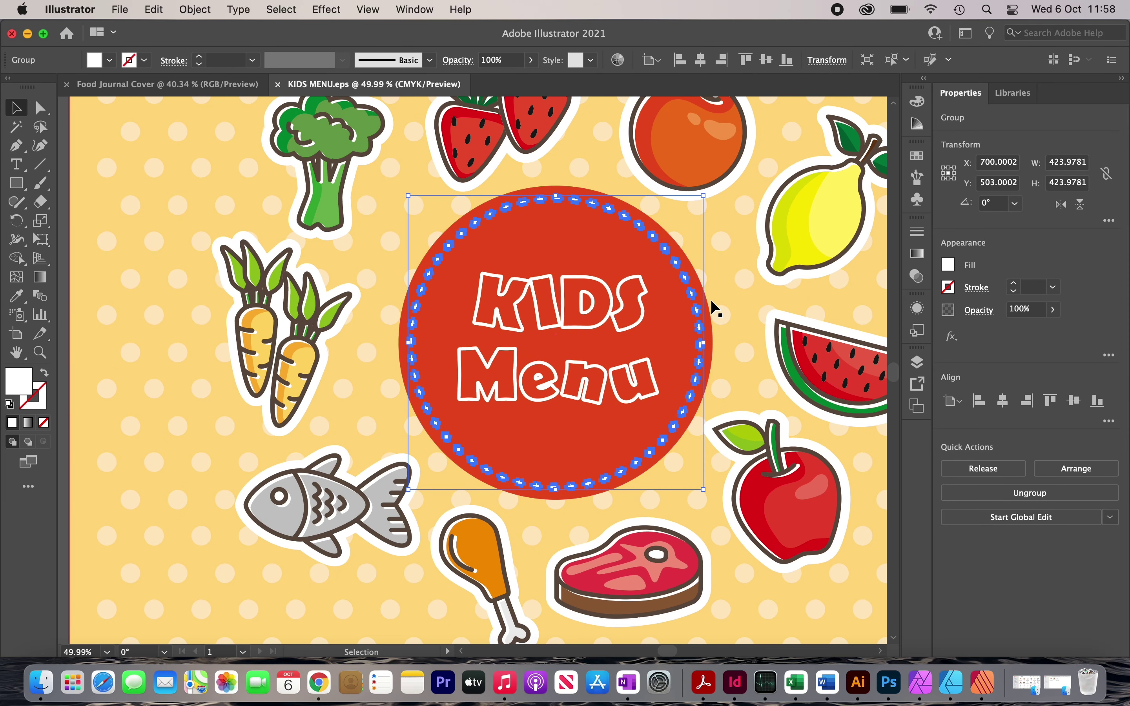
pyautogui.click(701, 312)
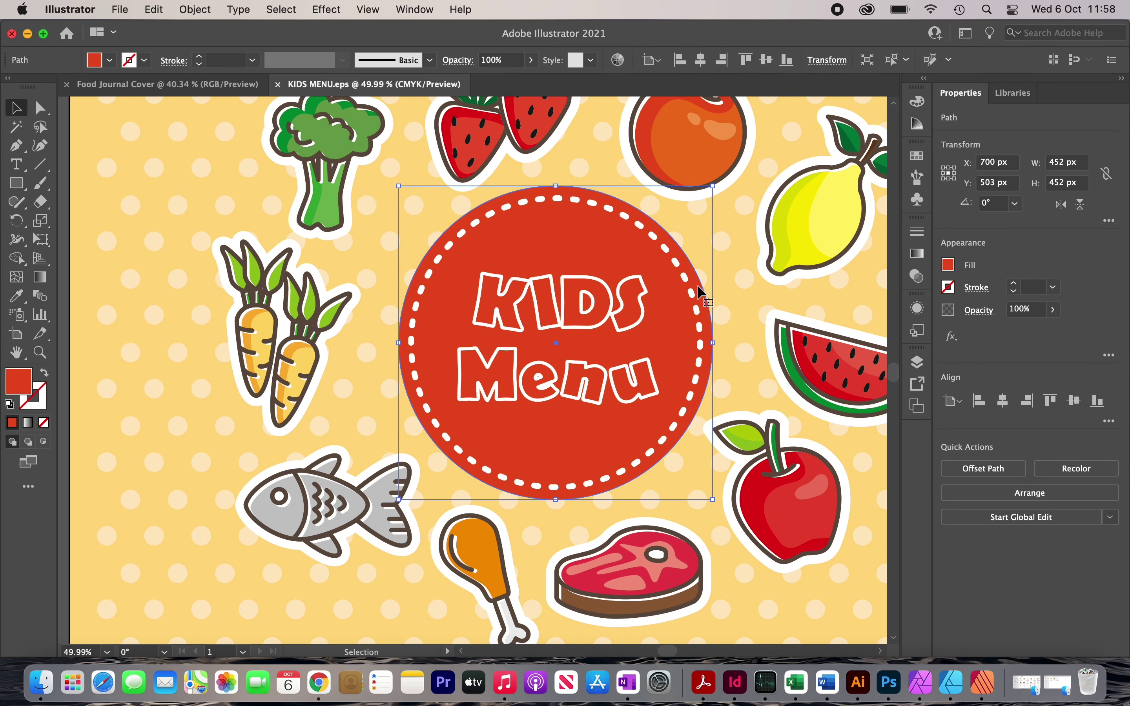
pyautogui.click(695, 298)
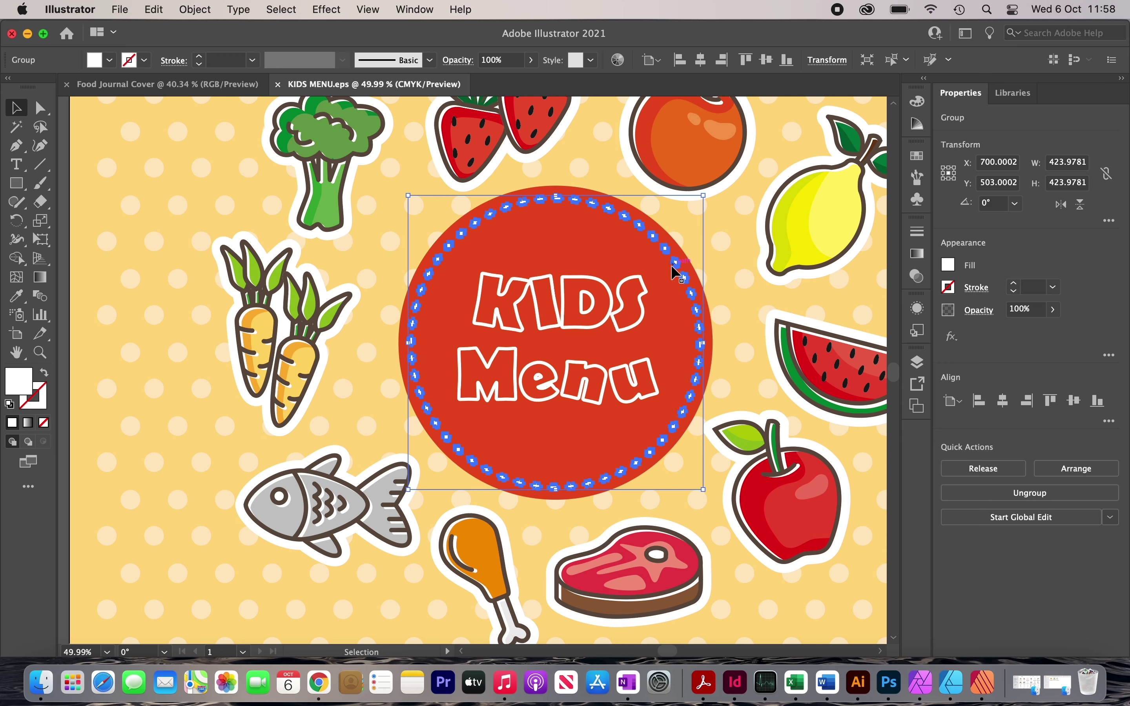
pyautogui.click(672, 244)
pyautogui.moveTo(669, 252); pyautogui.dragTo(600, 262)
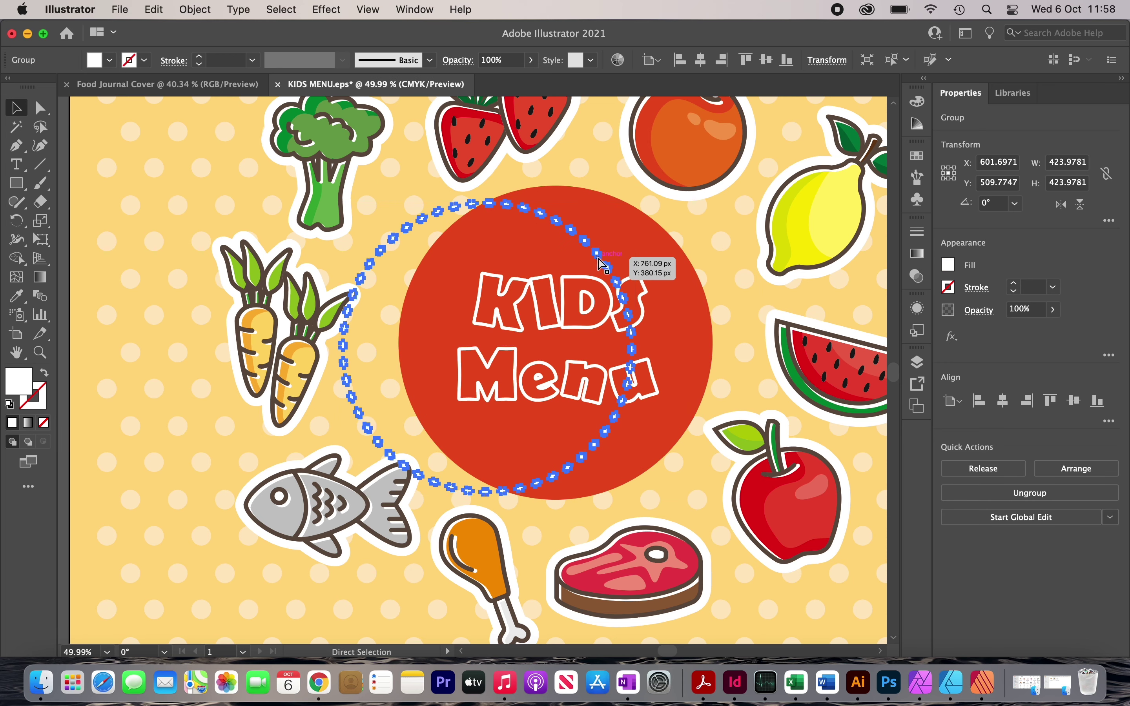
pyautogui.press('super+z')
pyautogui.scroll(3, 654, 284)
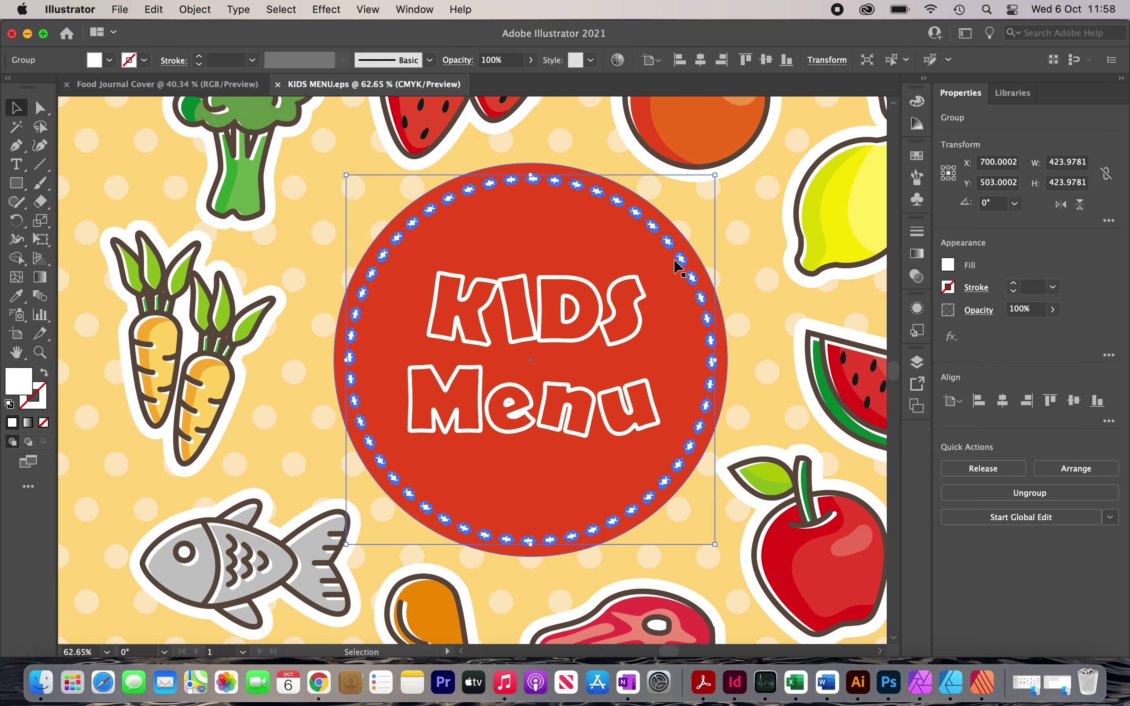
# Group the red circle with its dashed white ring in the KIDS MENU.eps artwork
pyautogui.click(694, 261)
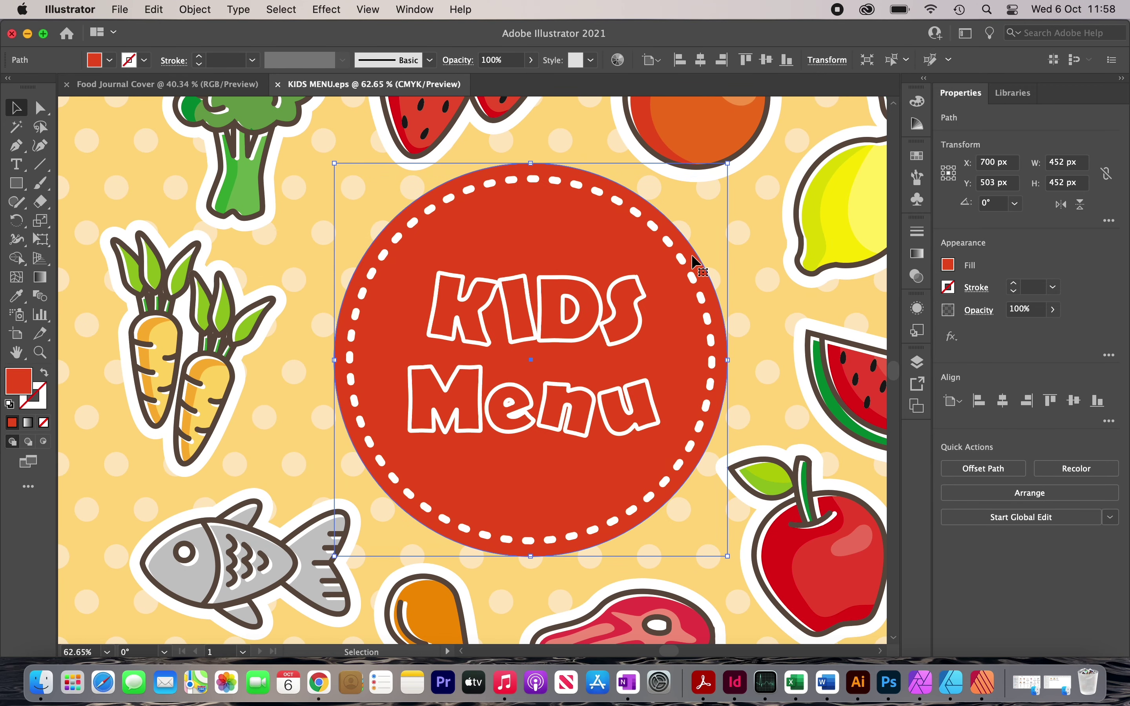
pyautogui.keyDown('shift'); pyautogui.click(680, 260); pyautogui.keyUp('shift')
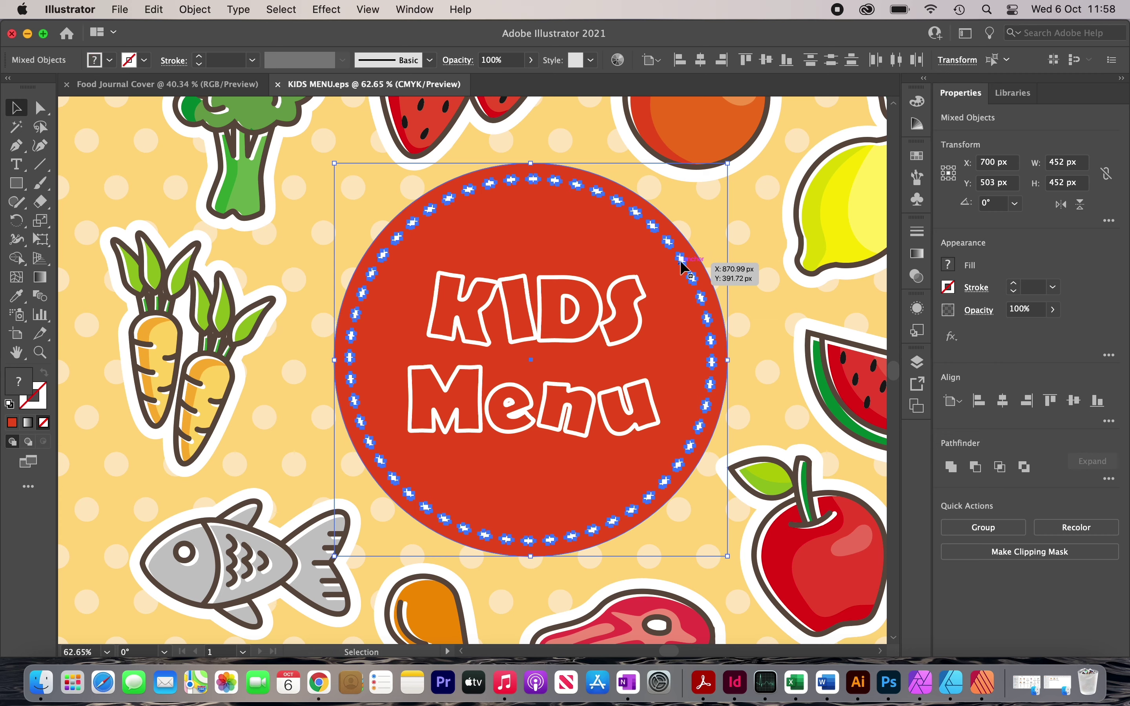
pyautogui.rightClick(682, 267)
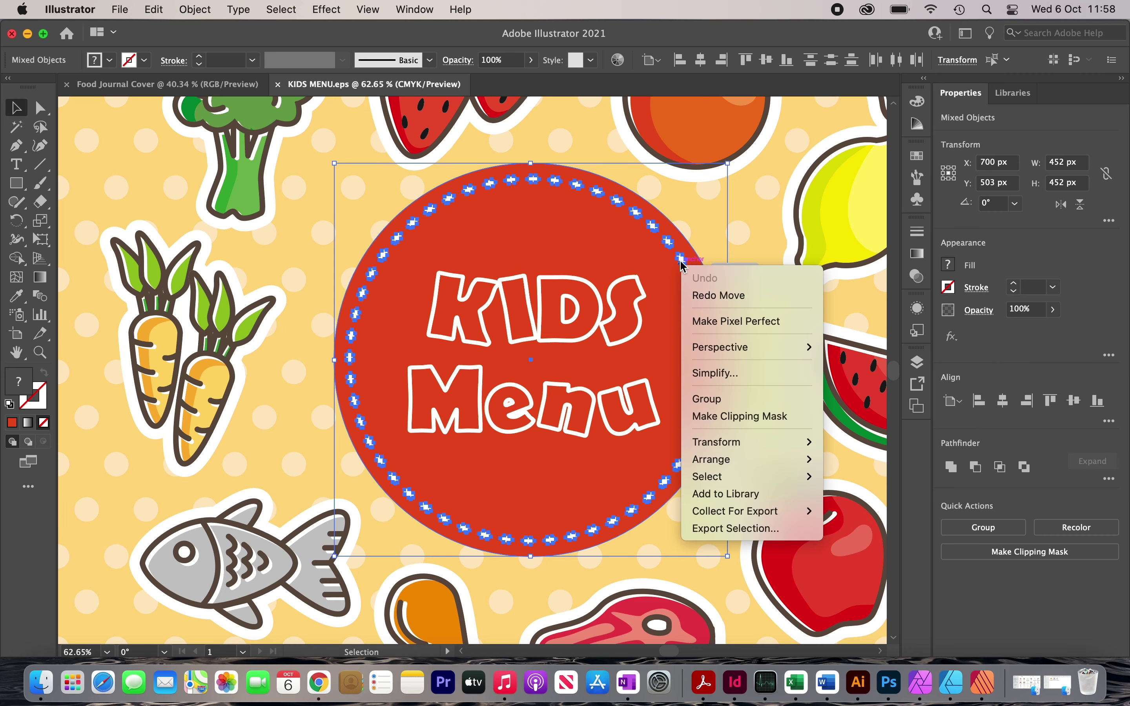
pyautogui.click(717, 399)
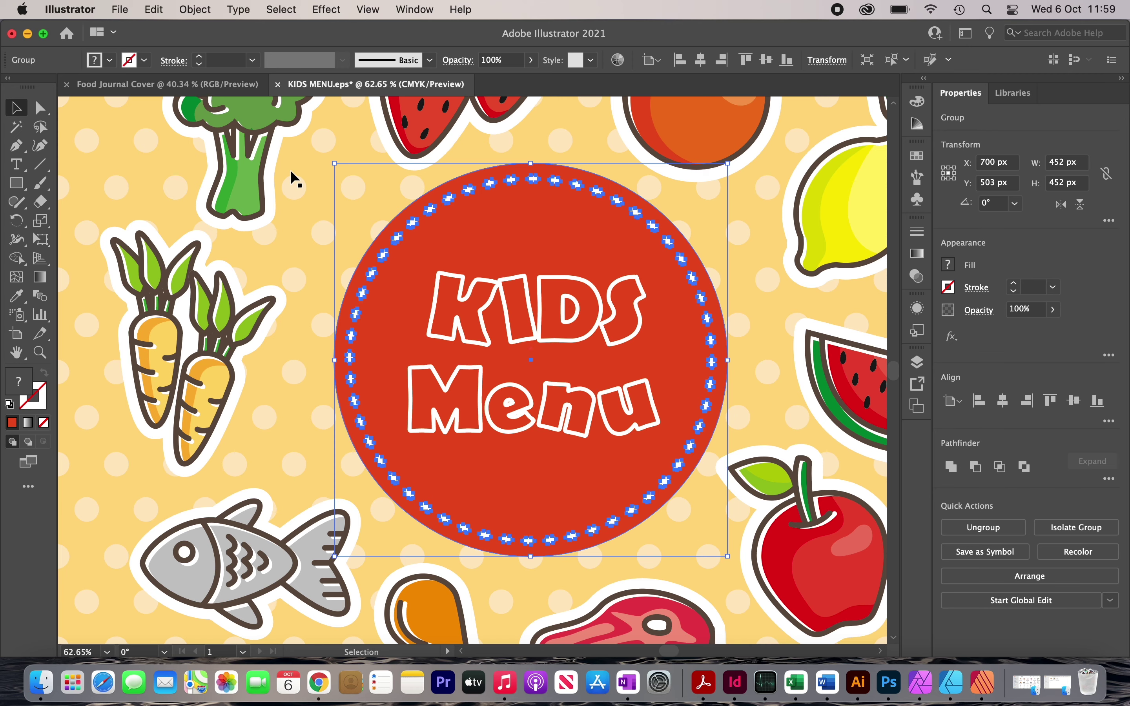
# Copy the grouped red circle and dashed ring from KIDS MENU.eps and paste it into the Food Journal Cover document
pyautogui.click(154, 9)
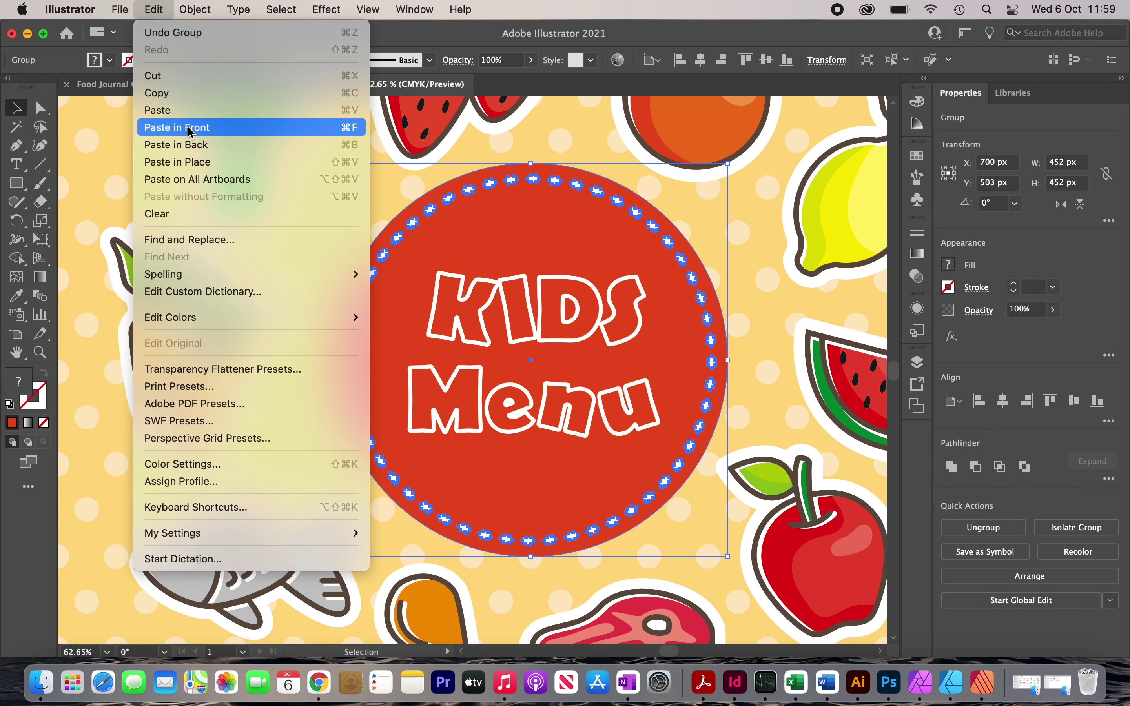
pyautogui.click(185, 95)
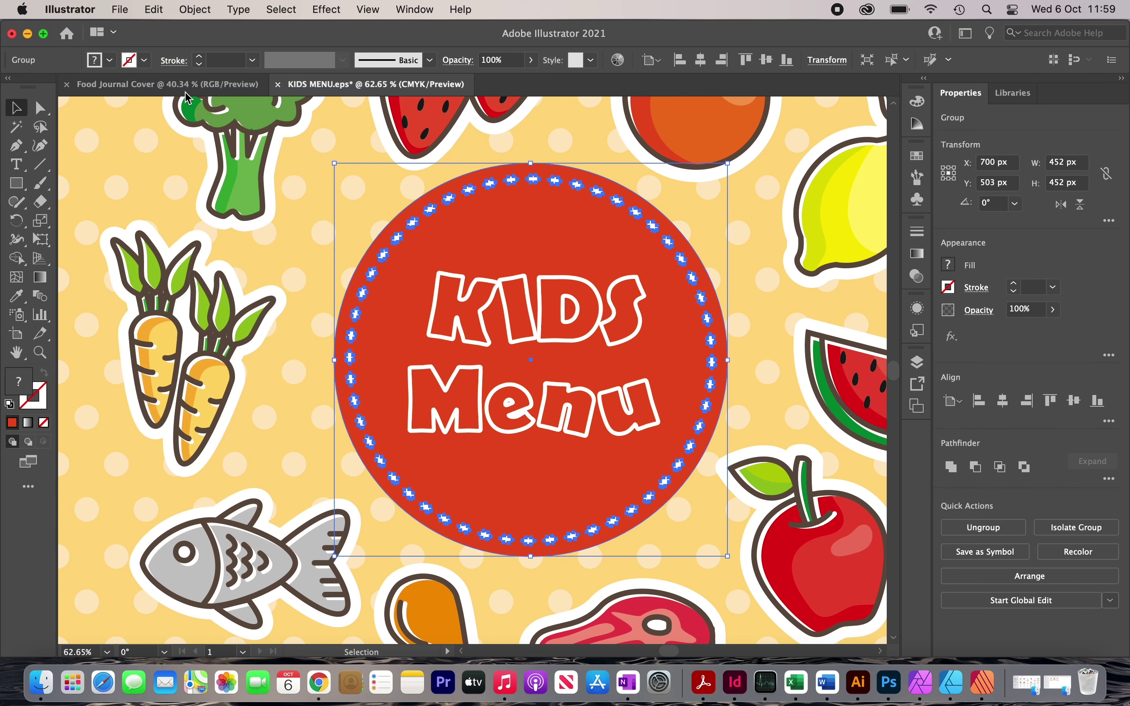
pyautogui.click(166, 84)
pyautogui.scroll(2, 417, 232)
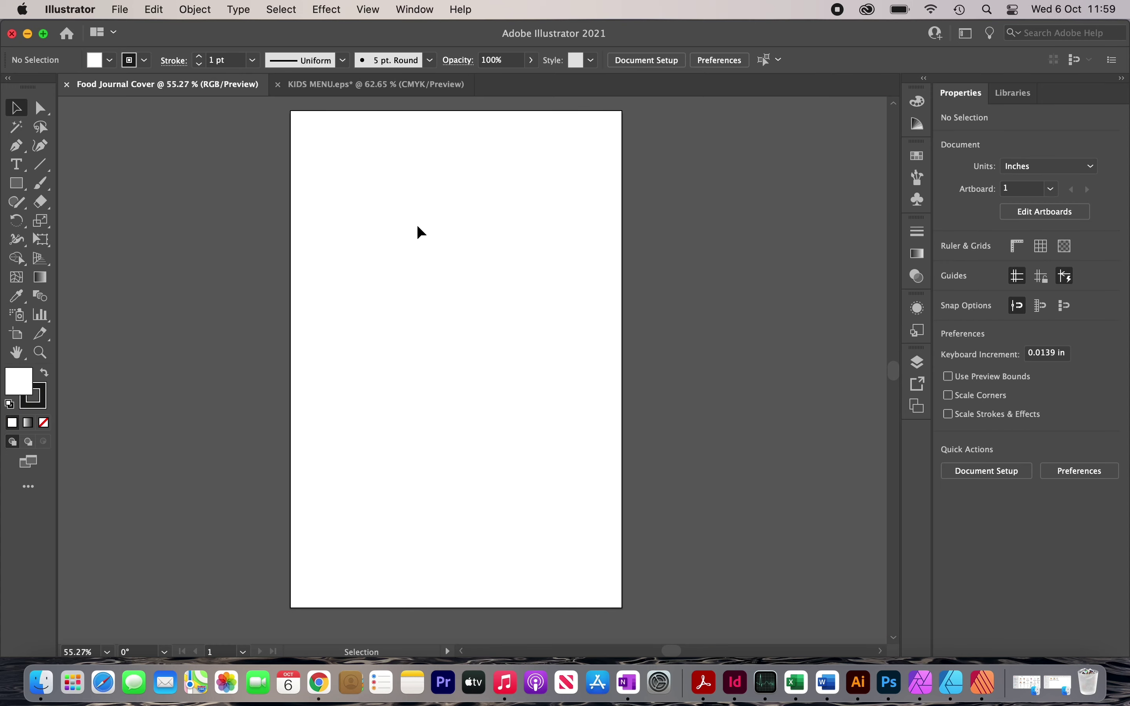
pyautogui.click(154, 9)
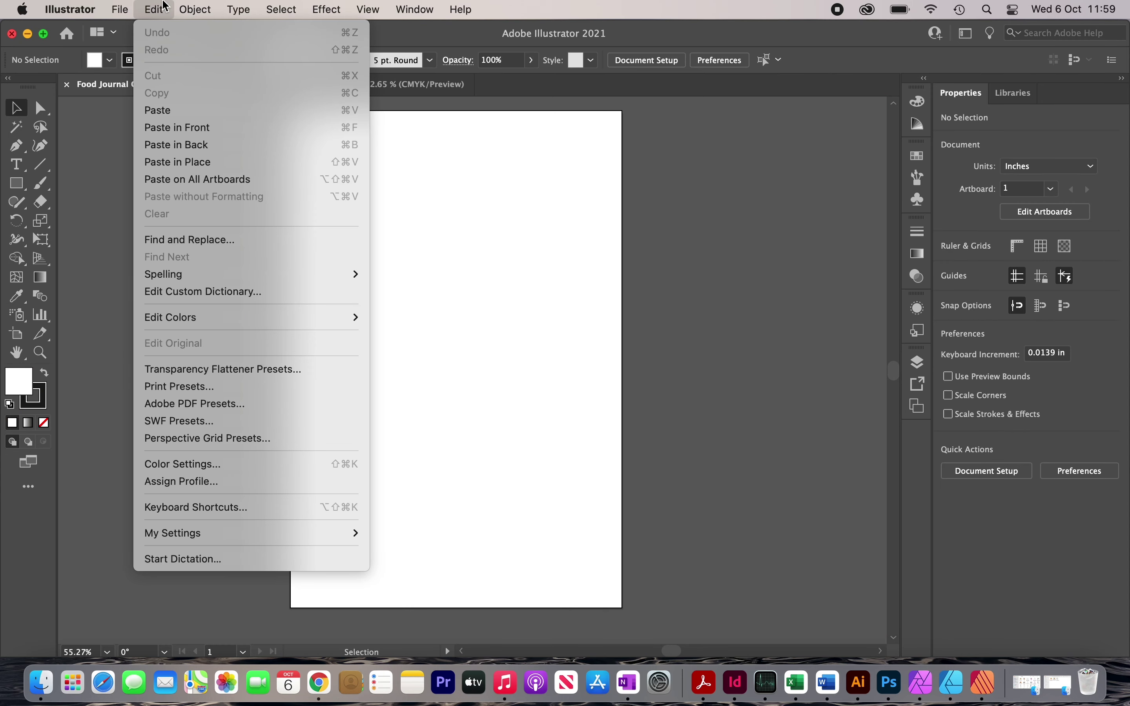
pyautogui.click(200, 111)
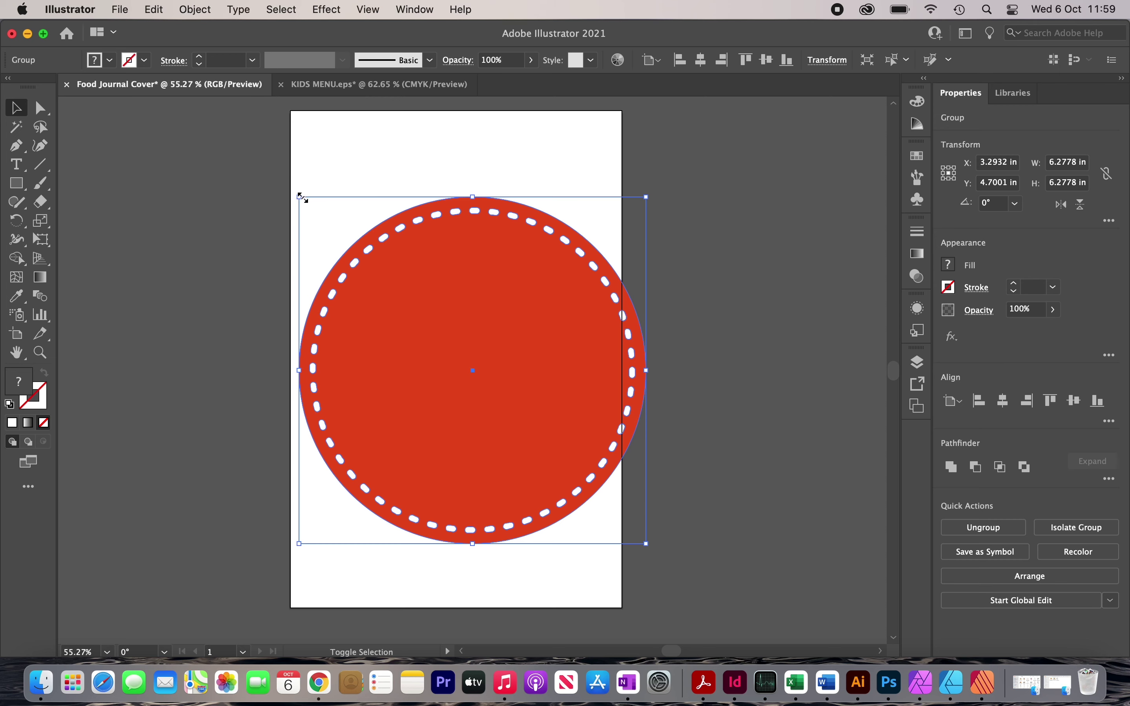
# Scale the pasted circle group down to about 4.22 in wide and centre it horizontally and vertically on the artboard
pyautogui.moveTo(302, 198); pyautogui.dragTo(411, 284)
pyautogui.moveTo(514, 387); pyautogui.dragTo(450, 319)
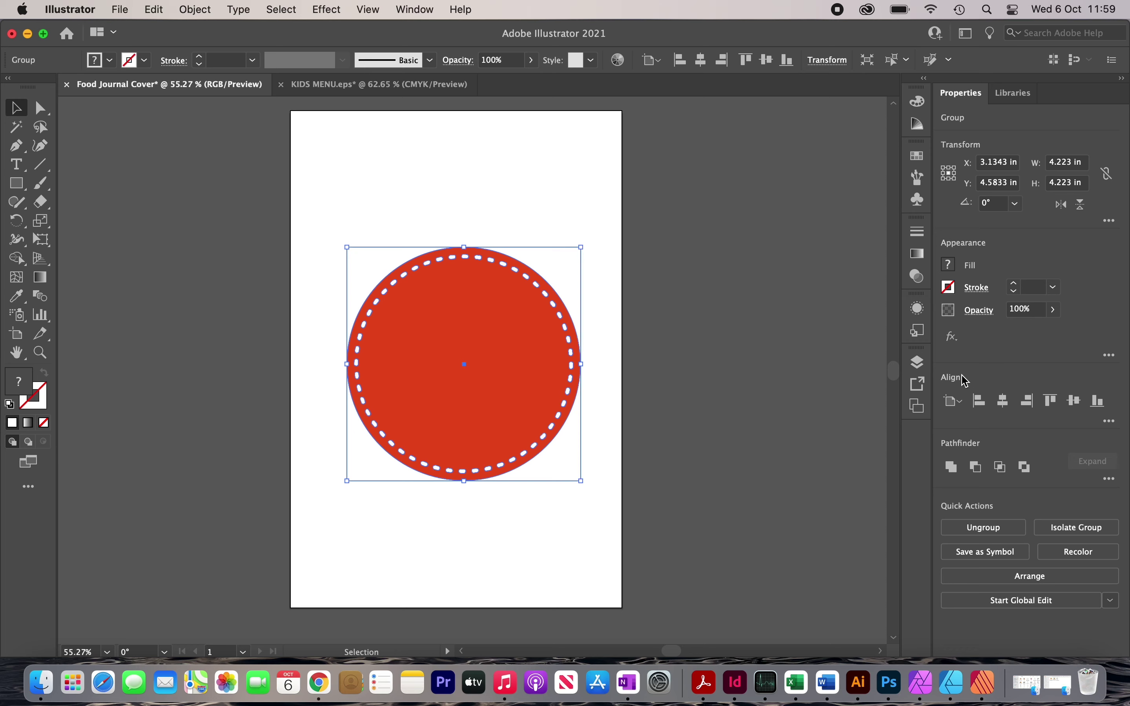
pyautogui.click(1005, 406)
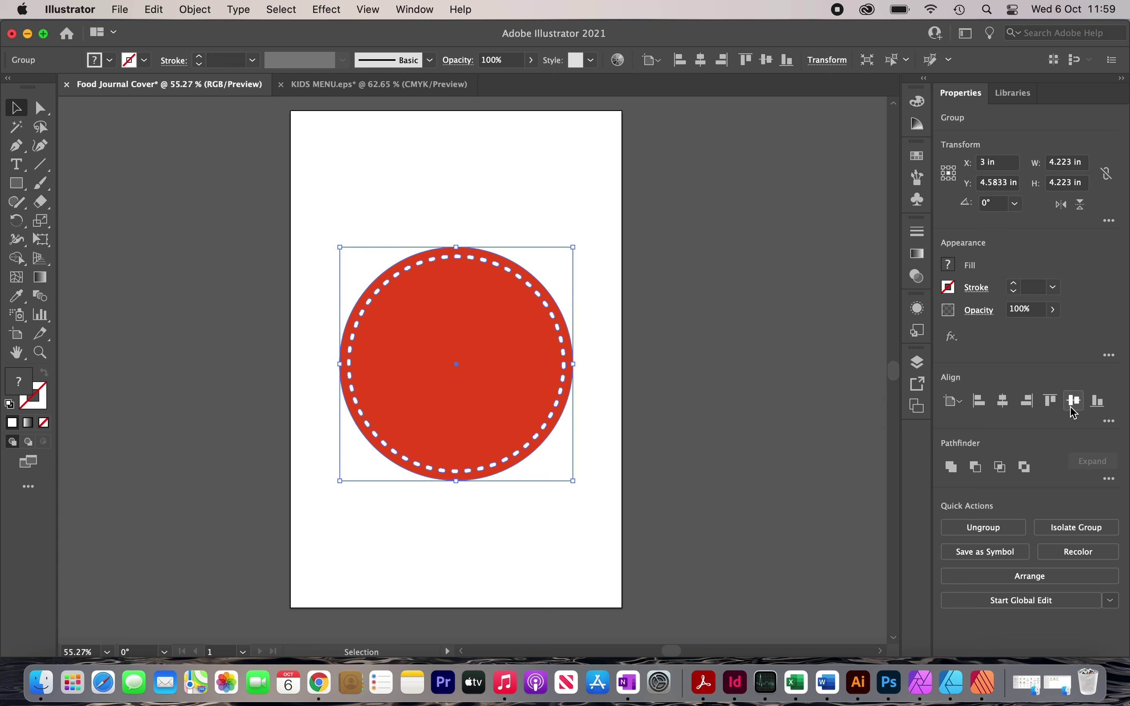
pyautogui.click(1074, 411)
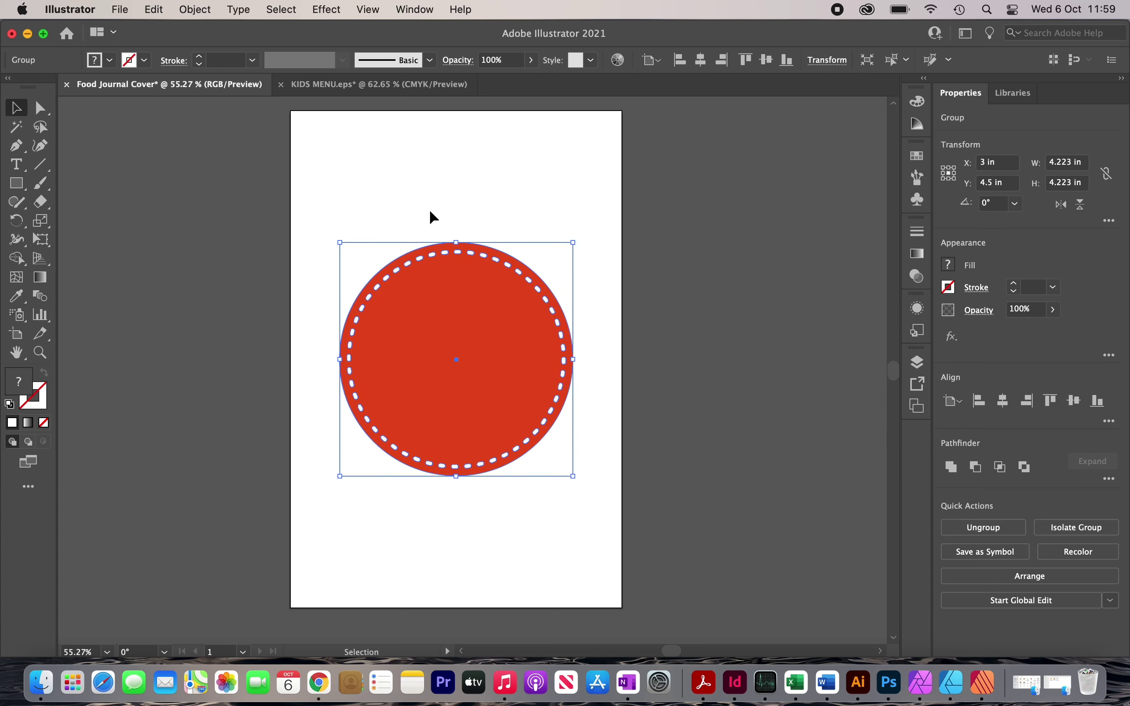
# Add the text "Food" inside the red circle, scaled up to about 34.7 pt
pyautogui.click(19, 164)
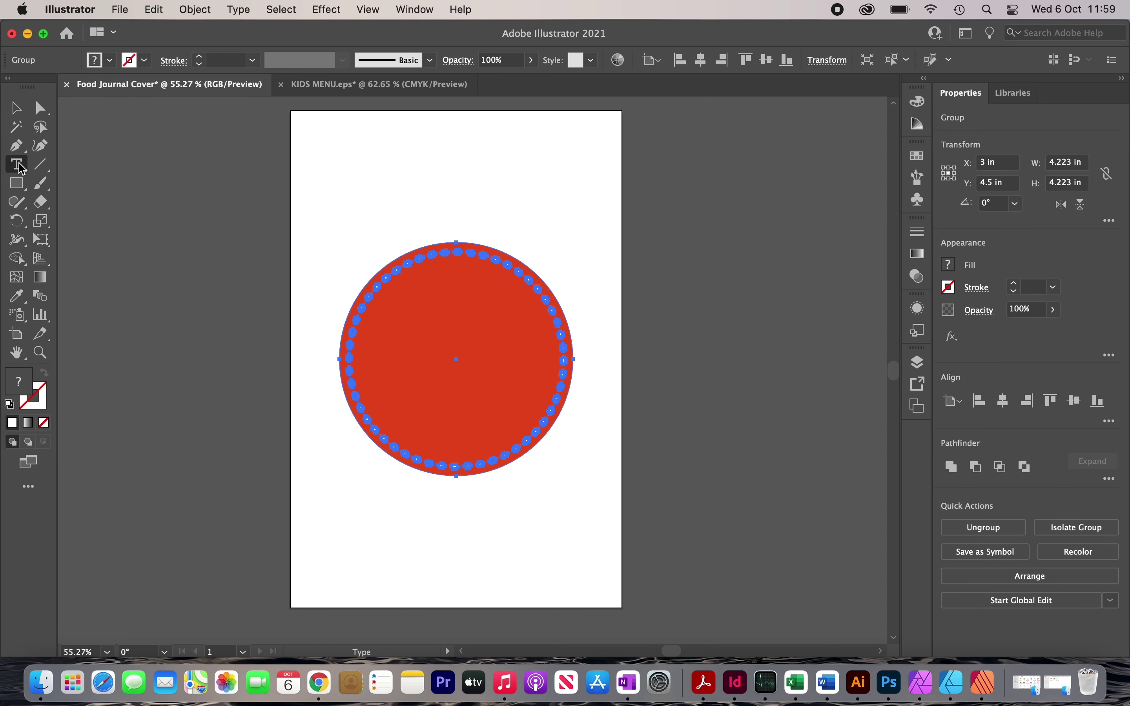
pyautogui.click(395, 322)
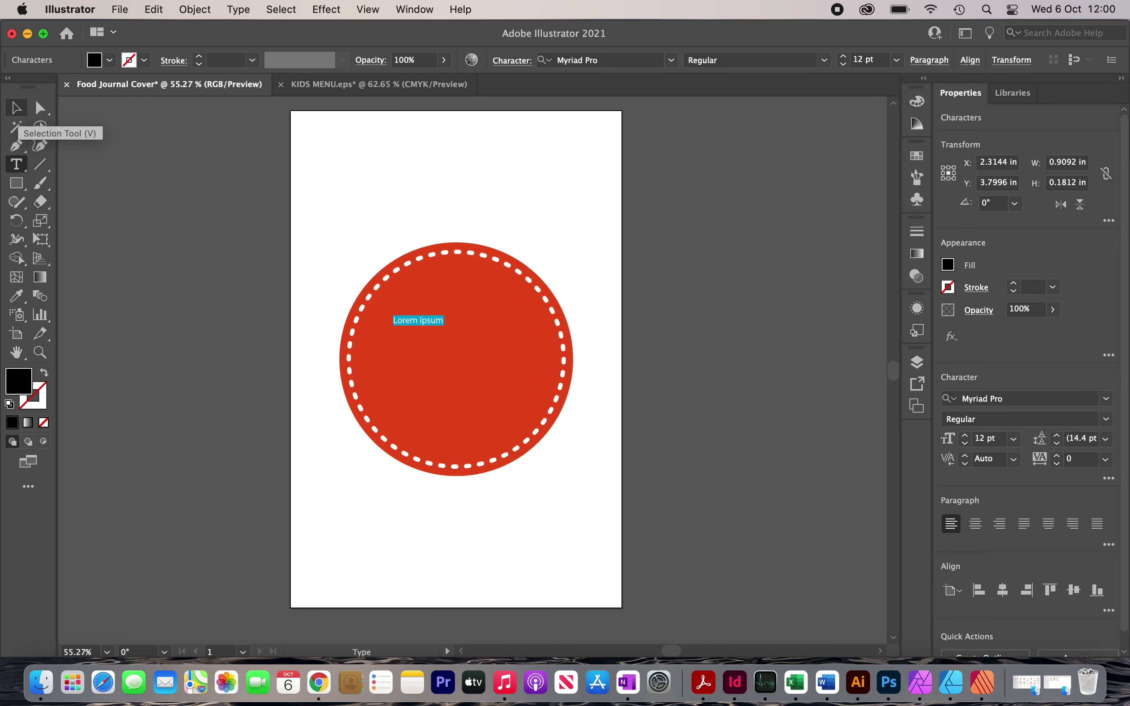
pyautogui.click(19, 108)
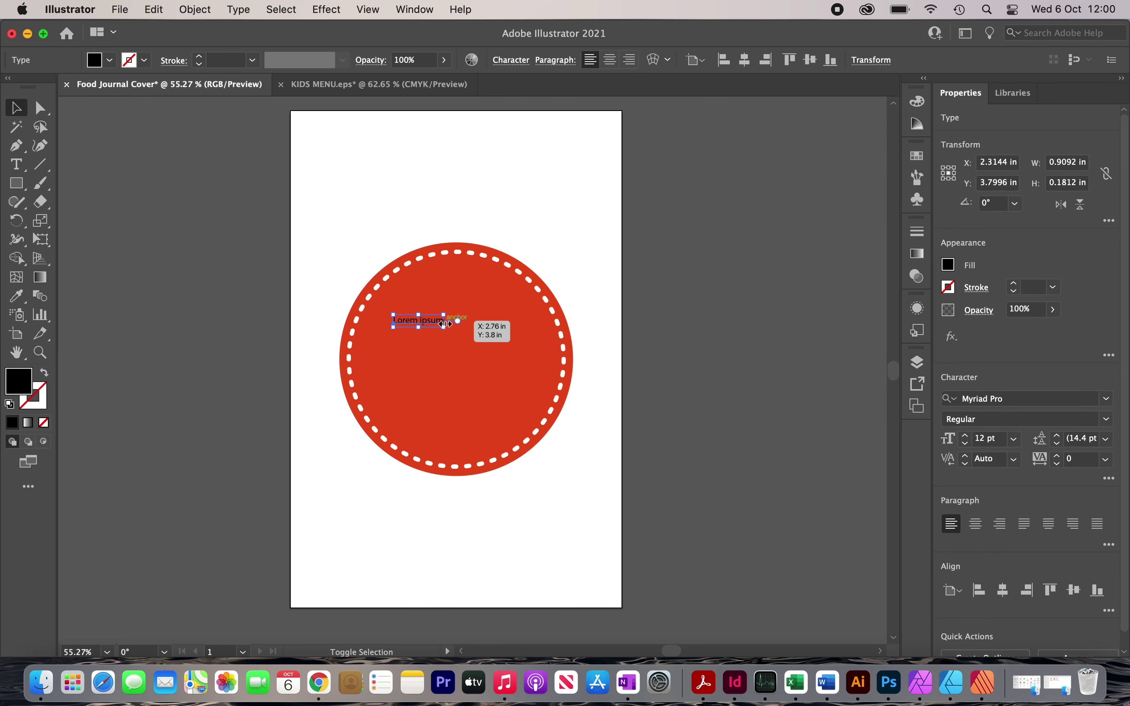
pyautogui.scroll(3, 444, 326)
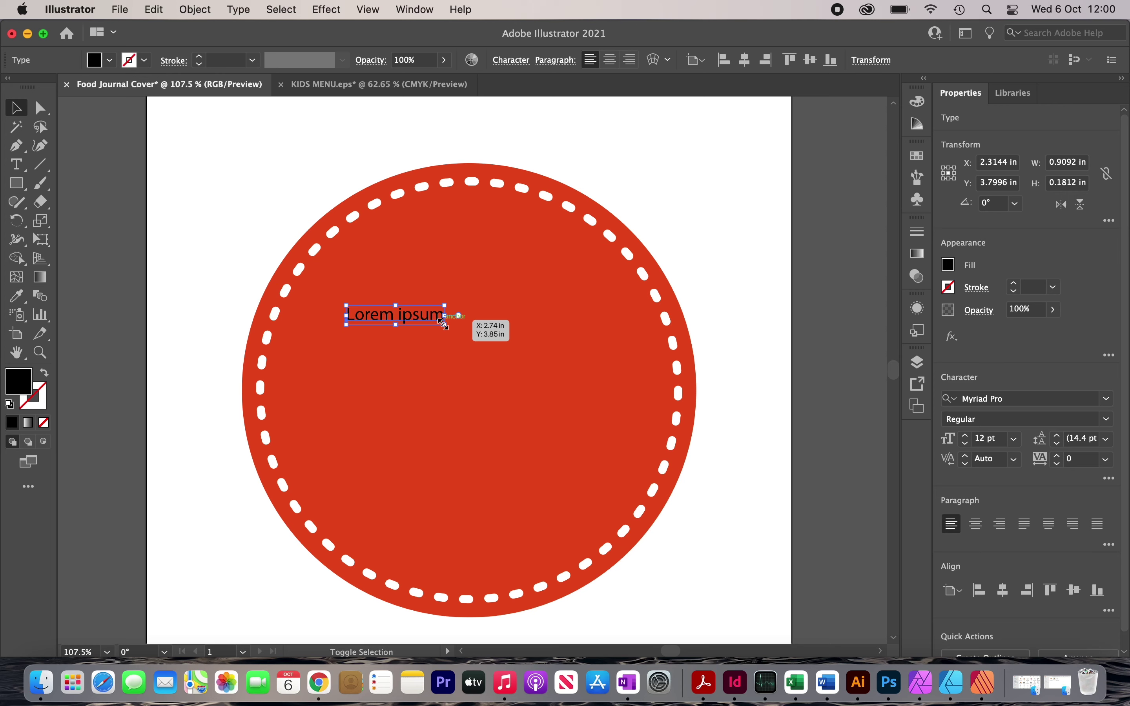
pyautogui.moveTo(443, 324); pyautogui.dragTo(630, 400)
pyautogui.doubleClick(559, 330)
pyautogui.press('super+a')
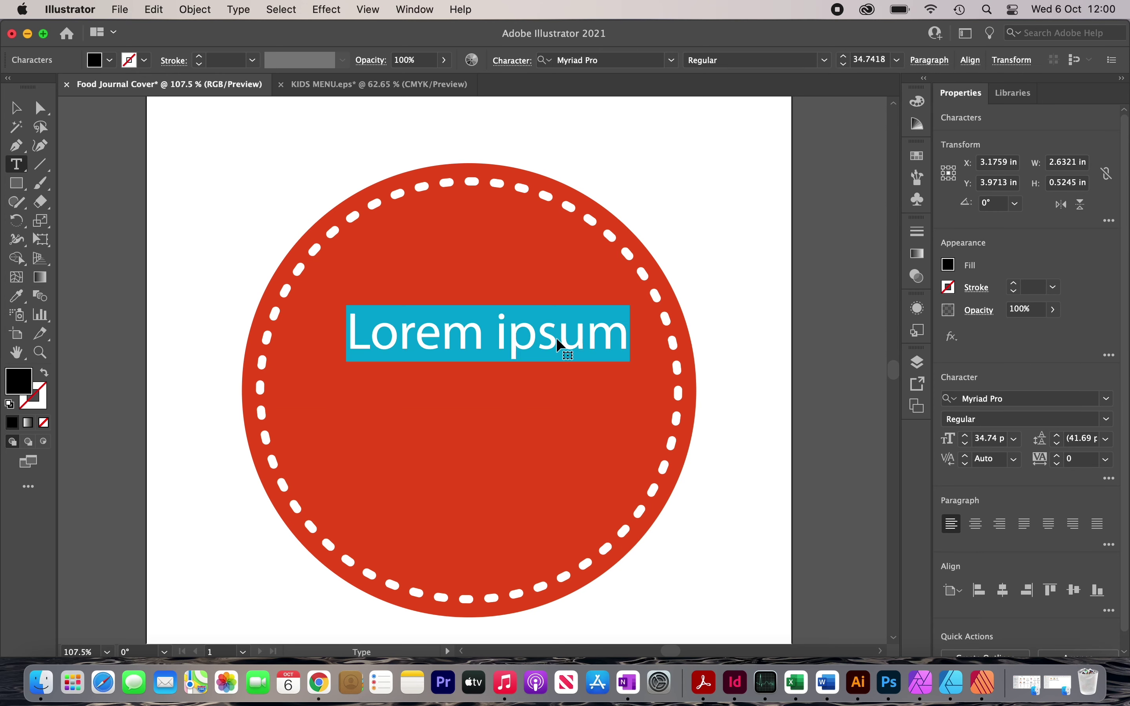
pyautogui.write('Food')
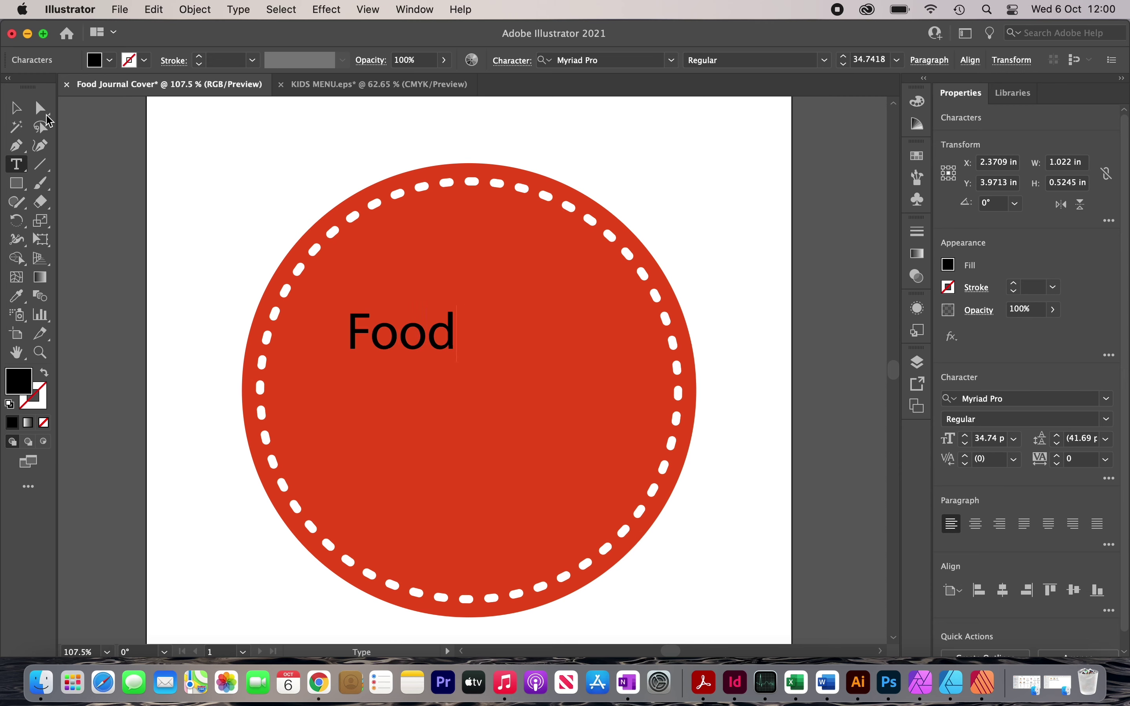
pyautogui.click(16, 108)
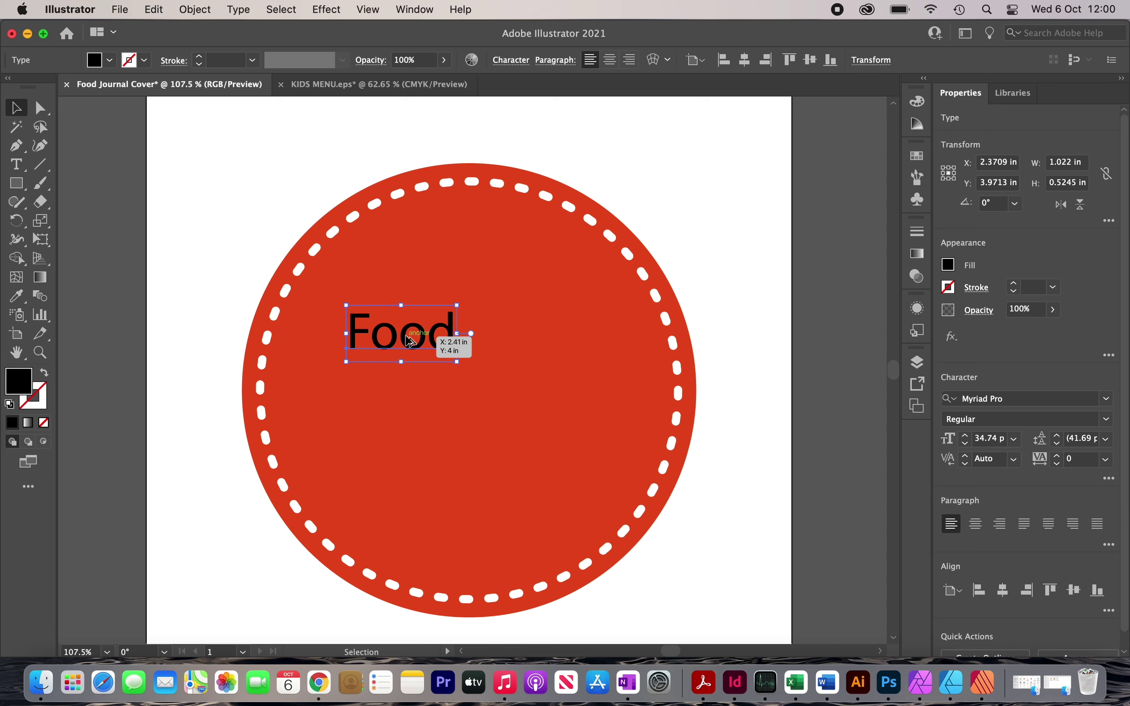
# Duplicate the "Food" text directly below itself and change the copy to "Journal"
pyautogui.moveTo(411, 342); pyautogui.dragTo(409, 400)
pyautogui.doubleClick(410, 394)
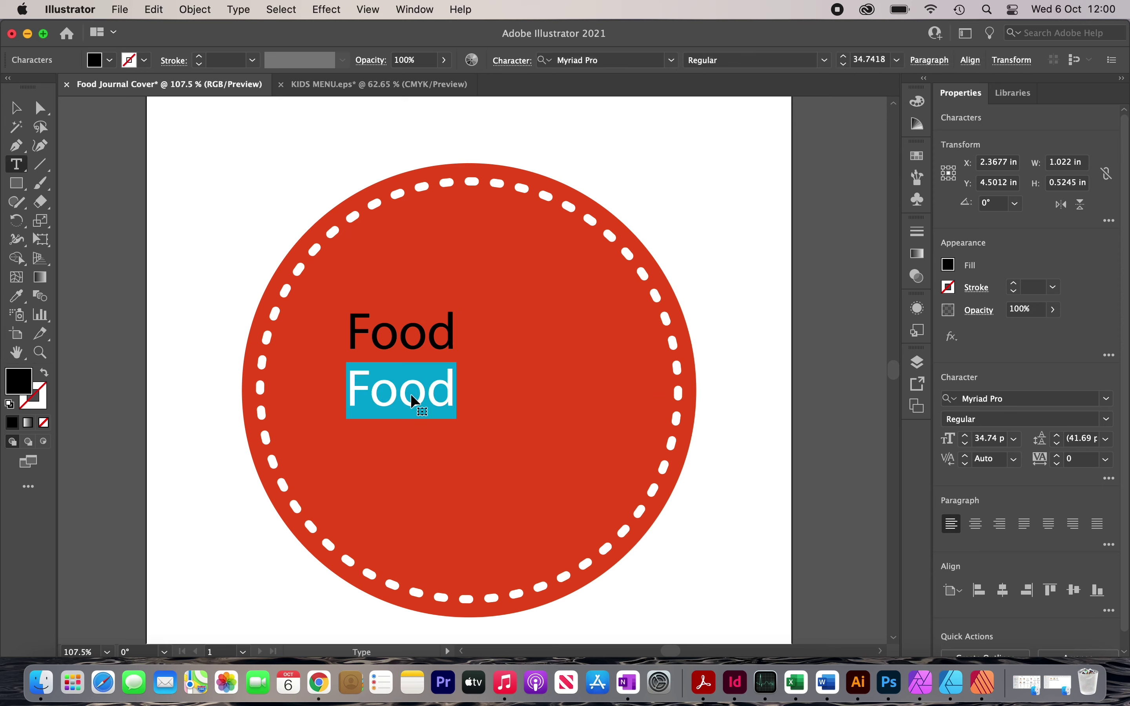
pyautogui.write('Journal')
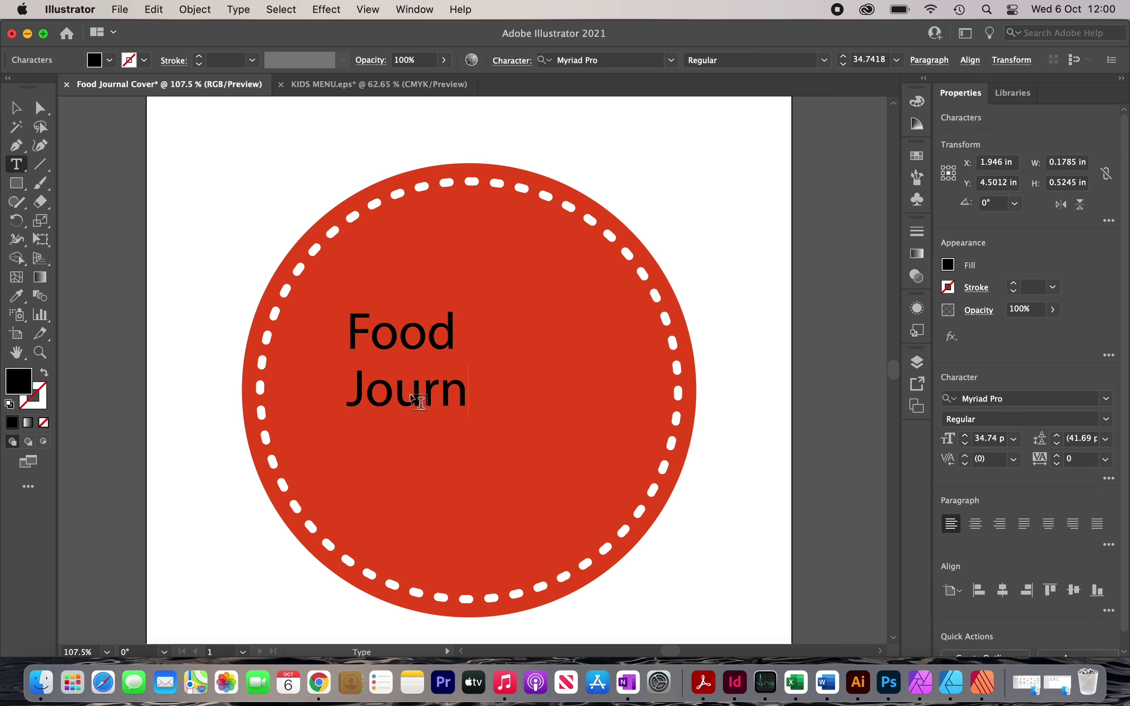
pyautogui.click(17, 107)
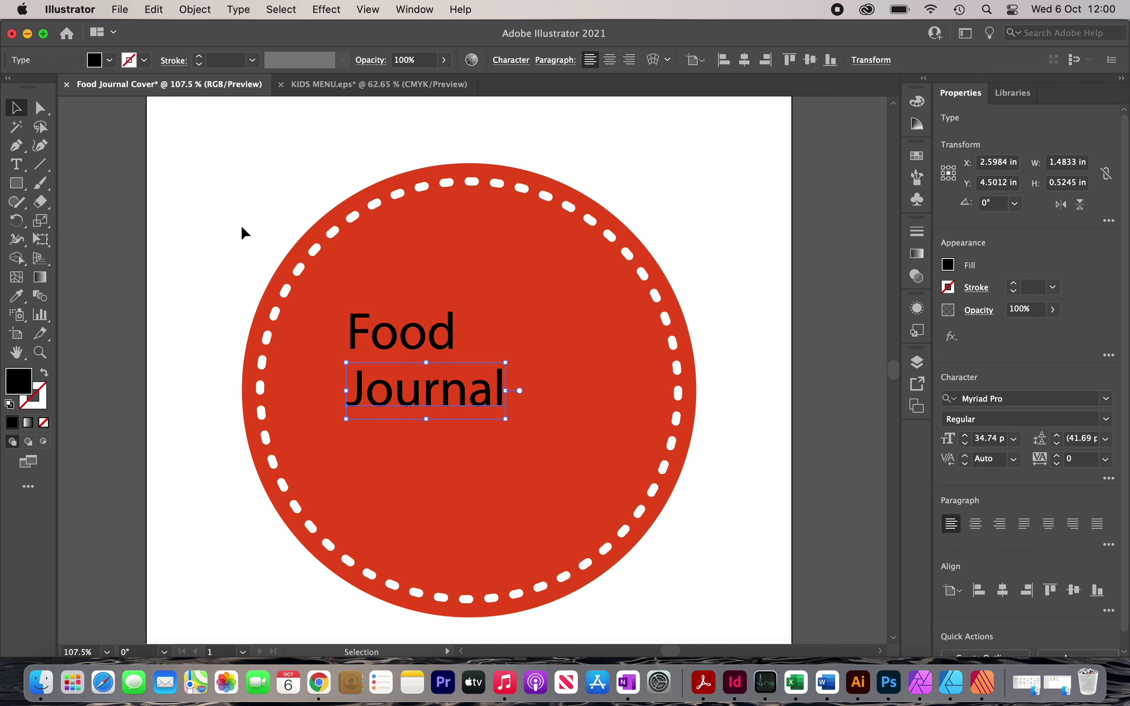
# Centre the "Food" and "Journal" texts horizontally on the artboard and enlarge them together to about 59.7 pt
pyautogui.click(400, 334)
pyautogui.keyDown('shift'); pyautogui.click(444, 392); pyautogui.keyUp('shift')
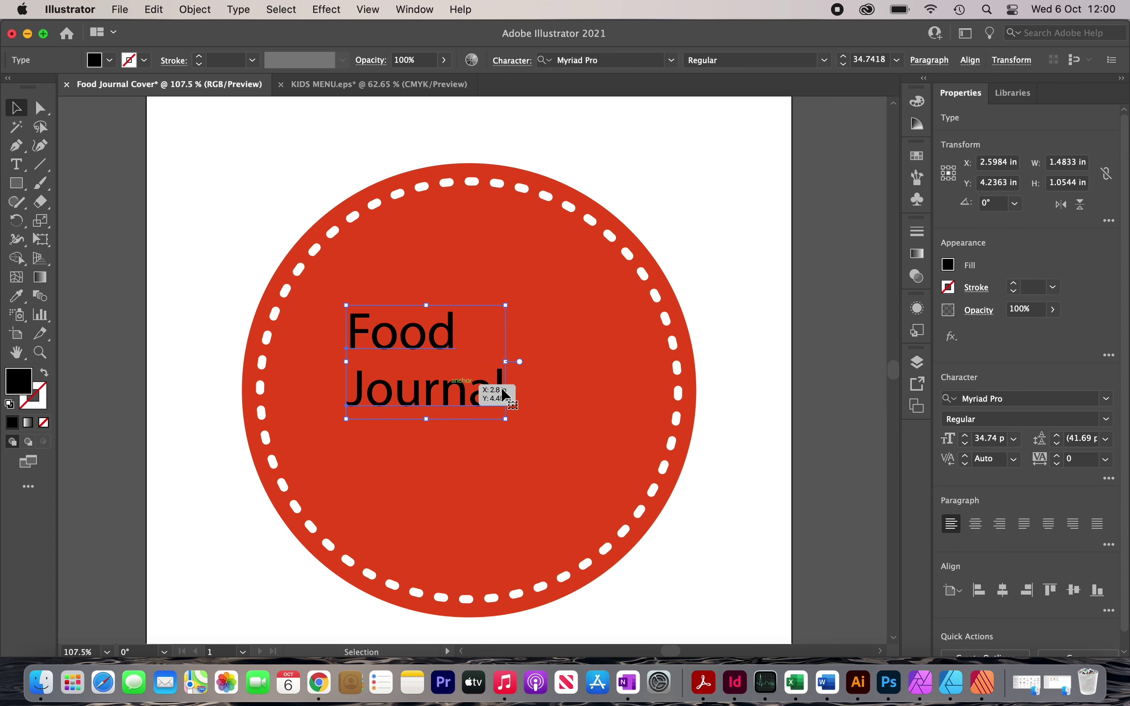
pyautogui.click(1000, 591)
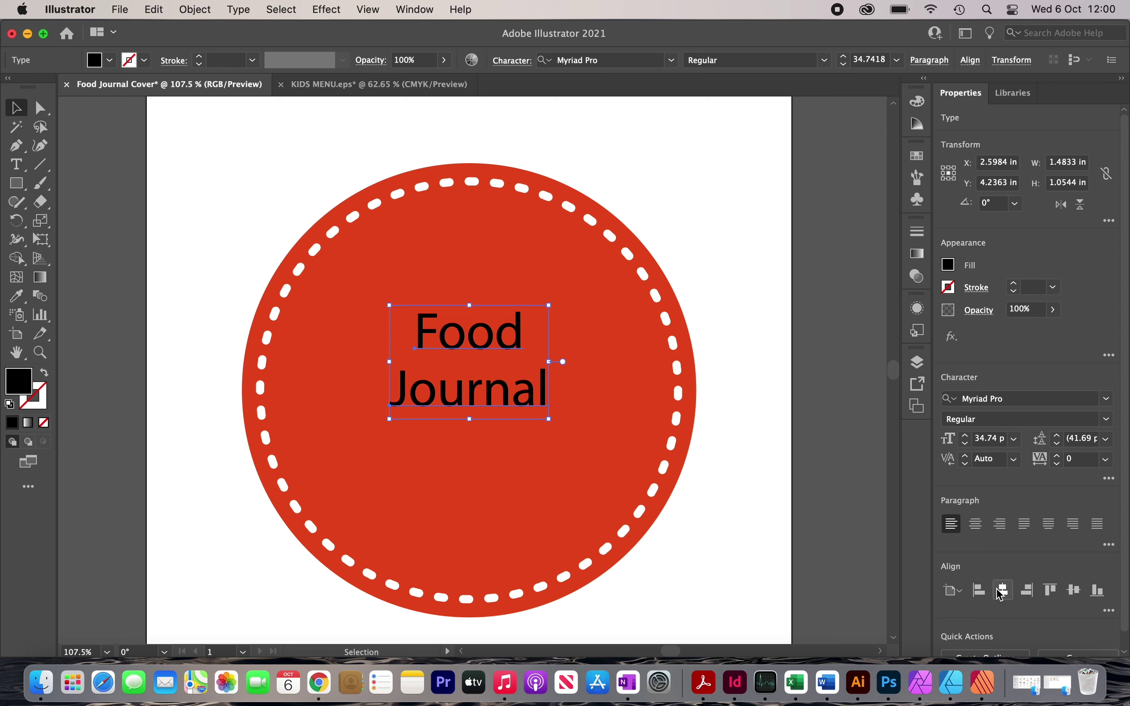
pyautogui.moveTo(550, 422); pyautogui.dragTo(610, 462)
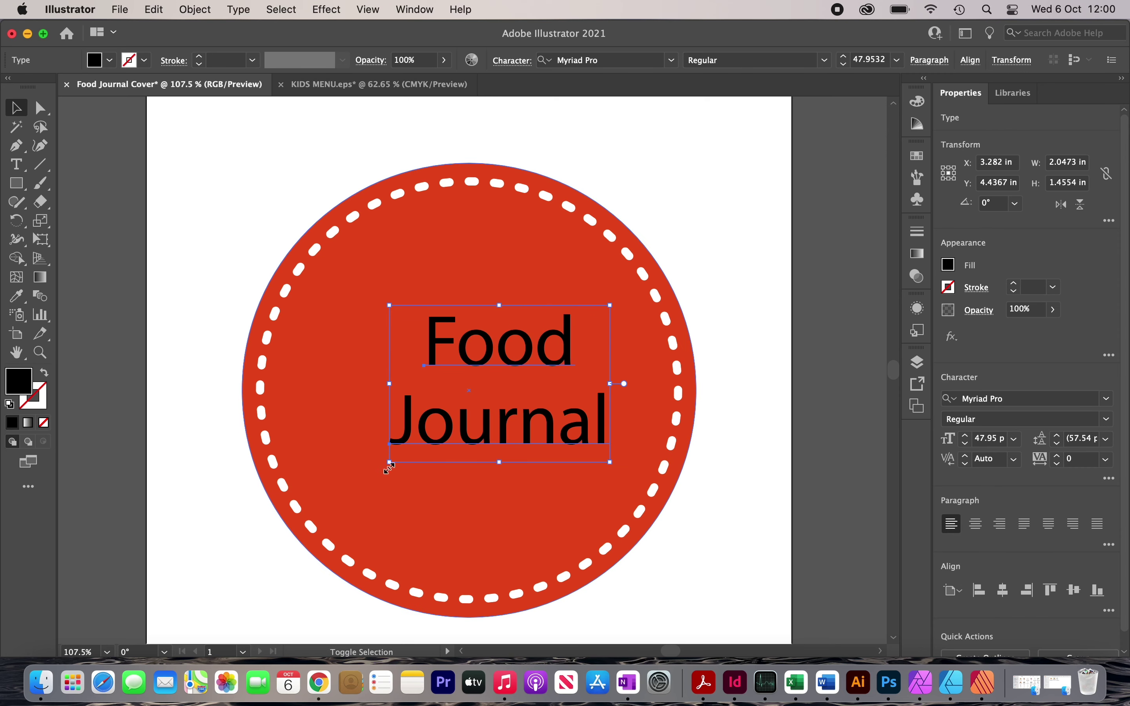
pyautogui.moveTo(390, 462); pyautogui.dragTo(332, 501)
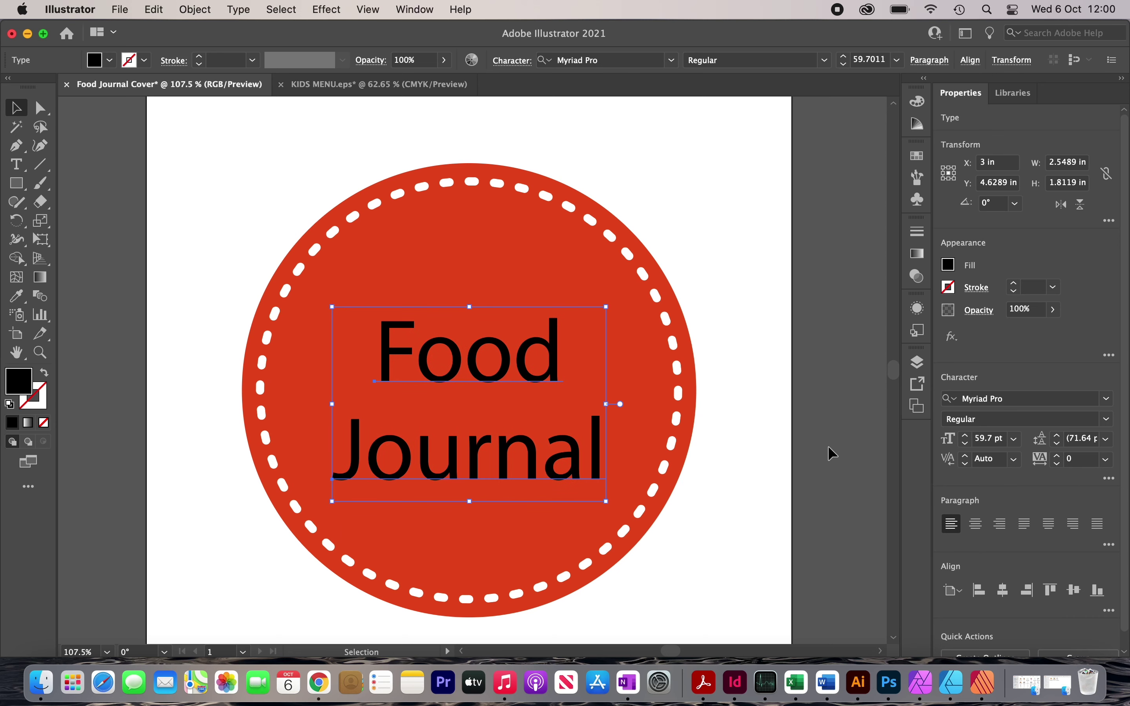
# Nudge the "Food" and "Journal" texts up together within the circle to a Y position of about 4.42 in
pyautogui.press('Up')
pyautogui.press('Up')
pyautogui.press('Up')
pyautogui.press('Up')
pyautogui.press('Up')
pyautogui.press('Up')
pyautogui.press('Up')
pyautogui.press('Up')
pyautogui.press('Up')
pyautogui.press('Up')
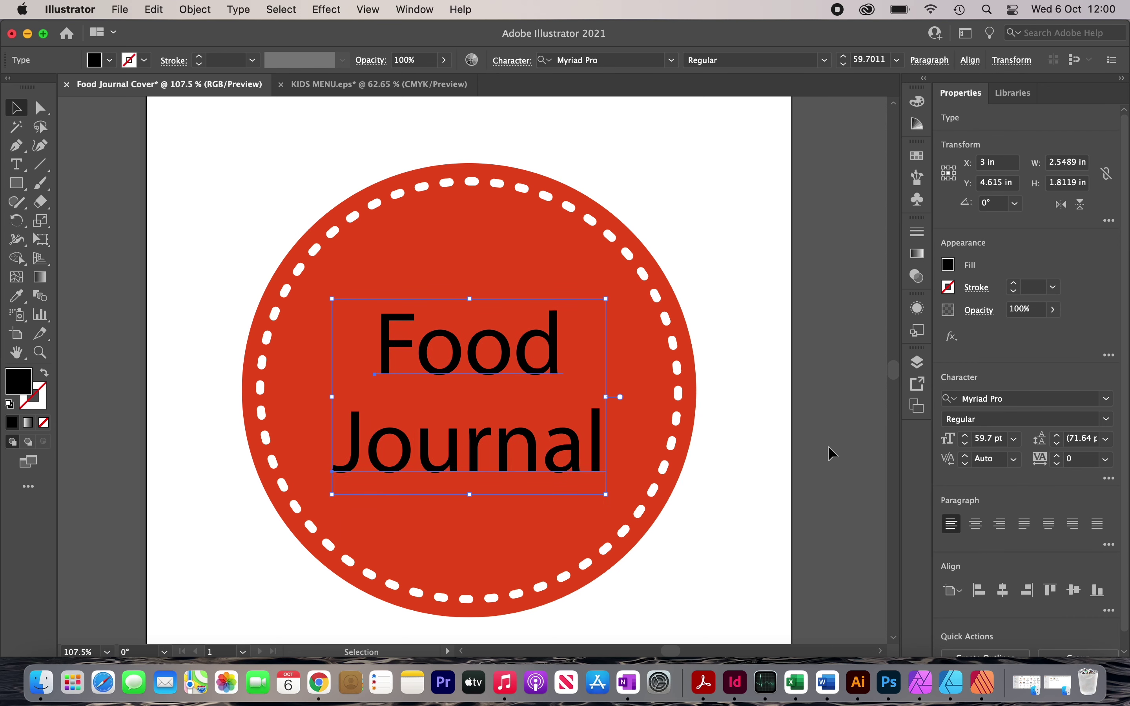
pyautogui.press('Up')
pyautogui.press('Up')
pyautogui.press('Up')
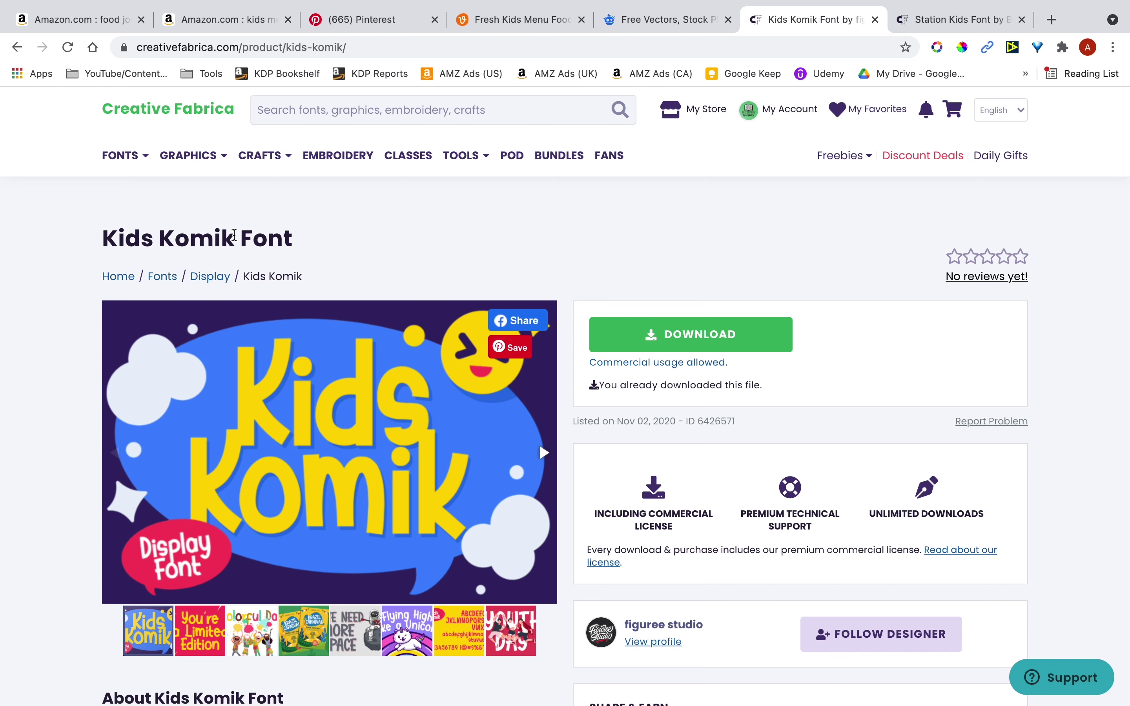
# View the Station Kids font on Creative Fabrica in Chrome, and set both title words to Kids Komik Regular in Illustrator
pyautogui.click(957, 19)
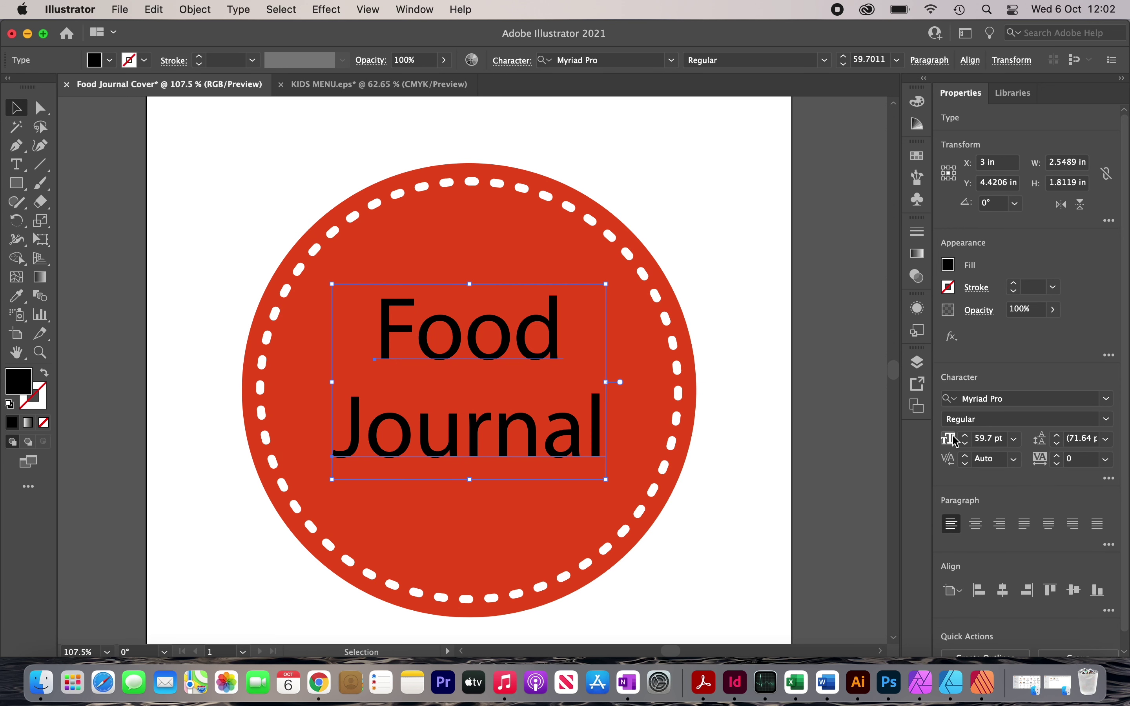
pyautogui.click(1035, 420)
pyautogui.write('Italic')
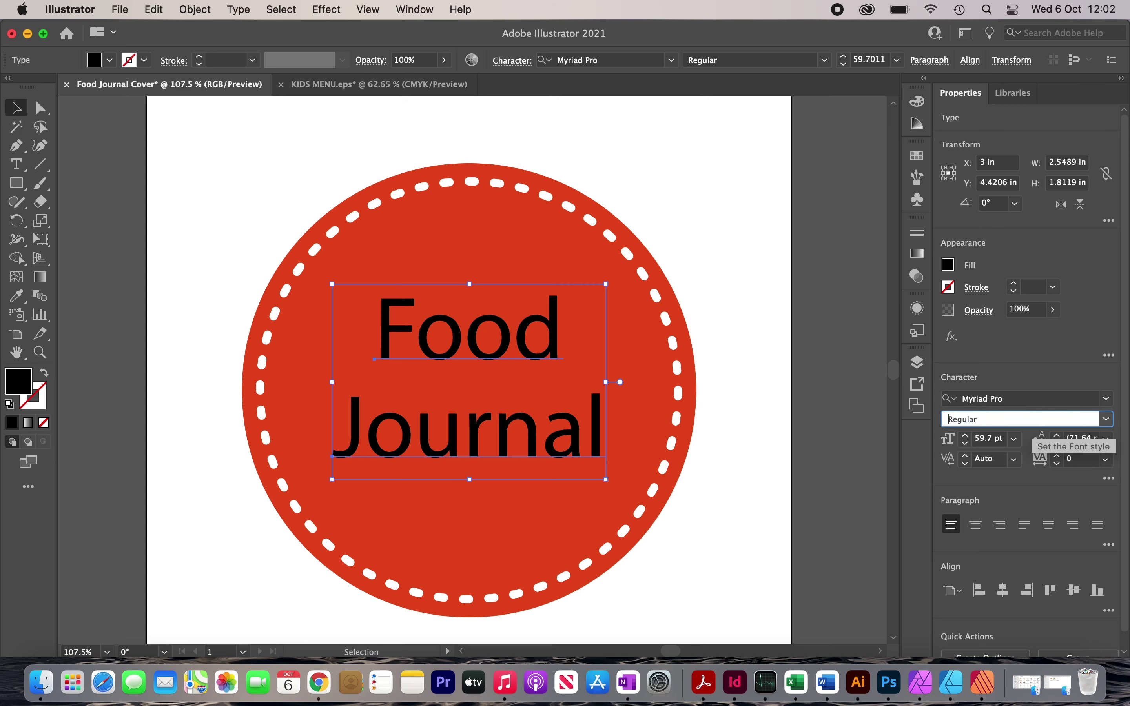
pyautogui.click(1027, 398)
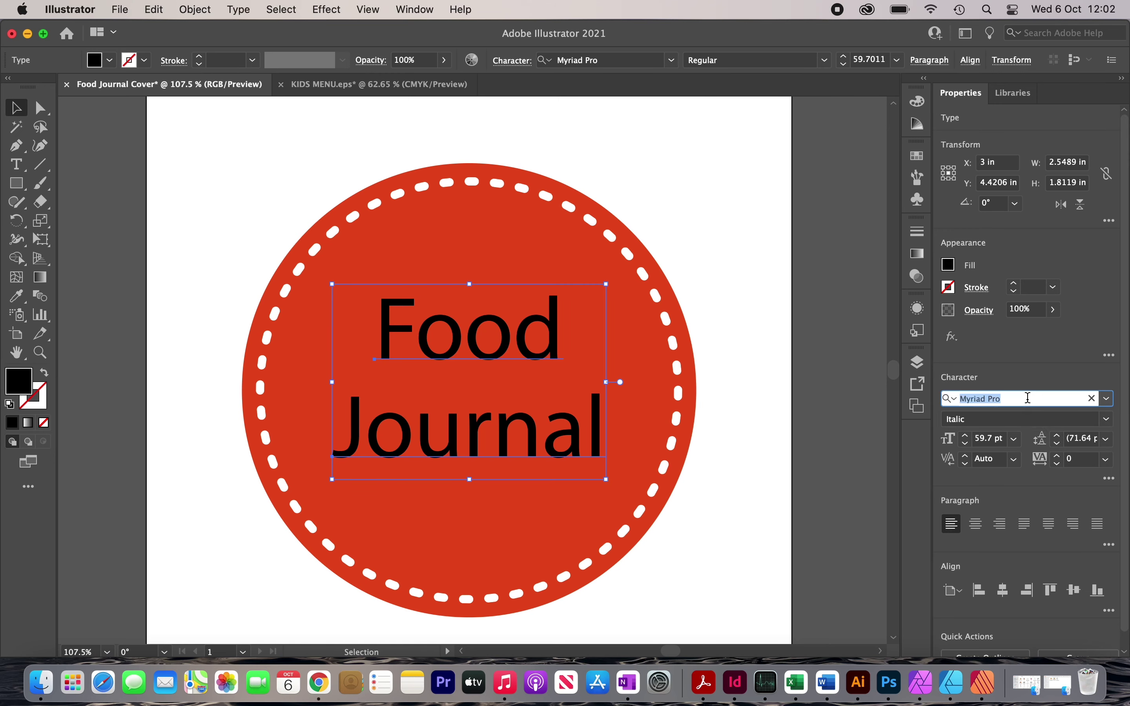
pyautogui.write('ki')
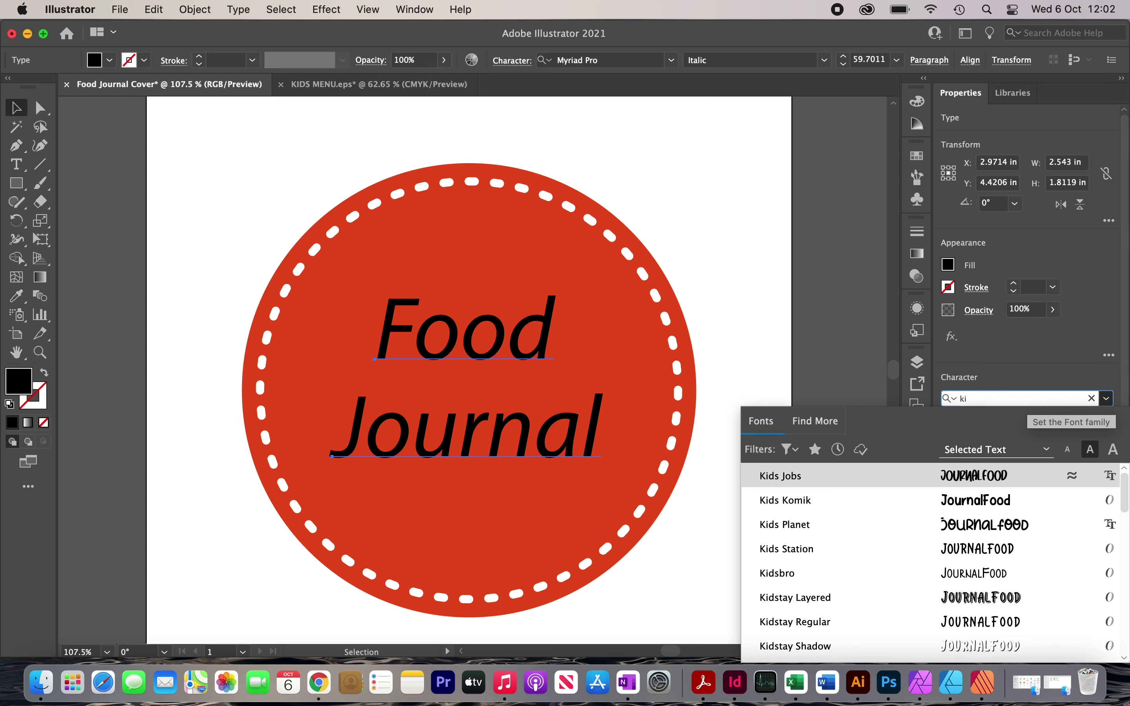
pyautogui.write('ds')
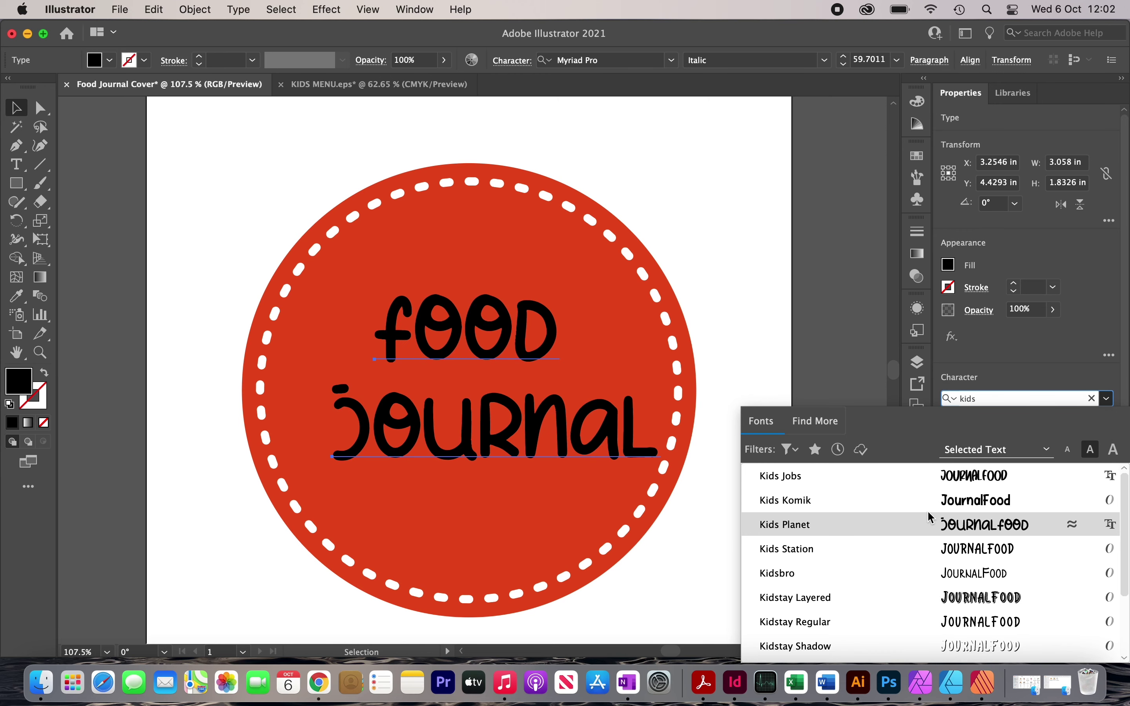
pyautogui.click(943, 500)
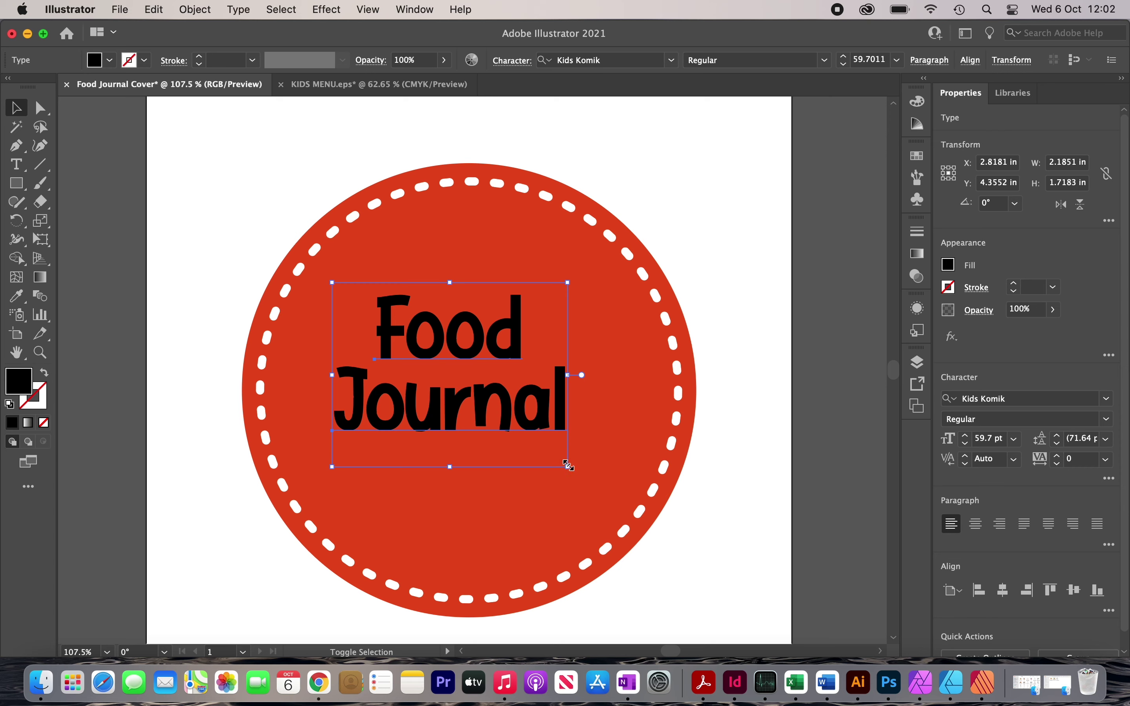
# Enlarge the Kids Komik title text to about 71.8 pt and centre it horizontally on the artboard
pyautogui.moveTo(568, 467); pyautogui.dragTo(609, 501)
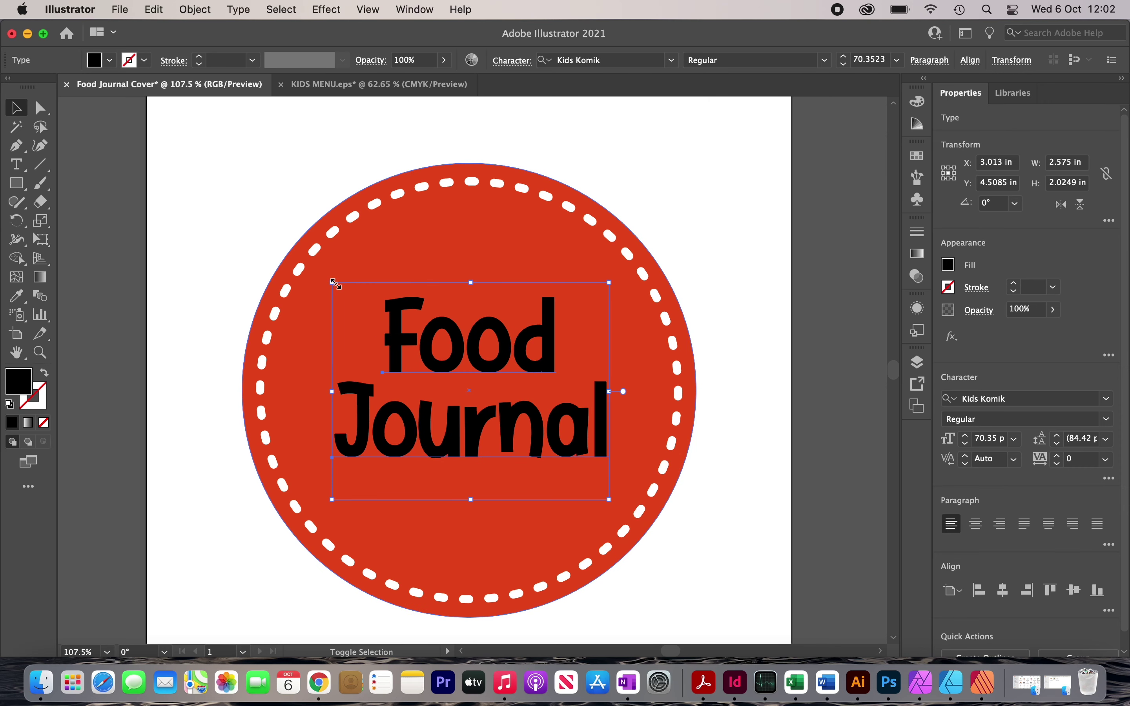
pyautogui.moveTo(333, 283); pyautogui.dragTo(328, 277)
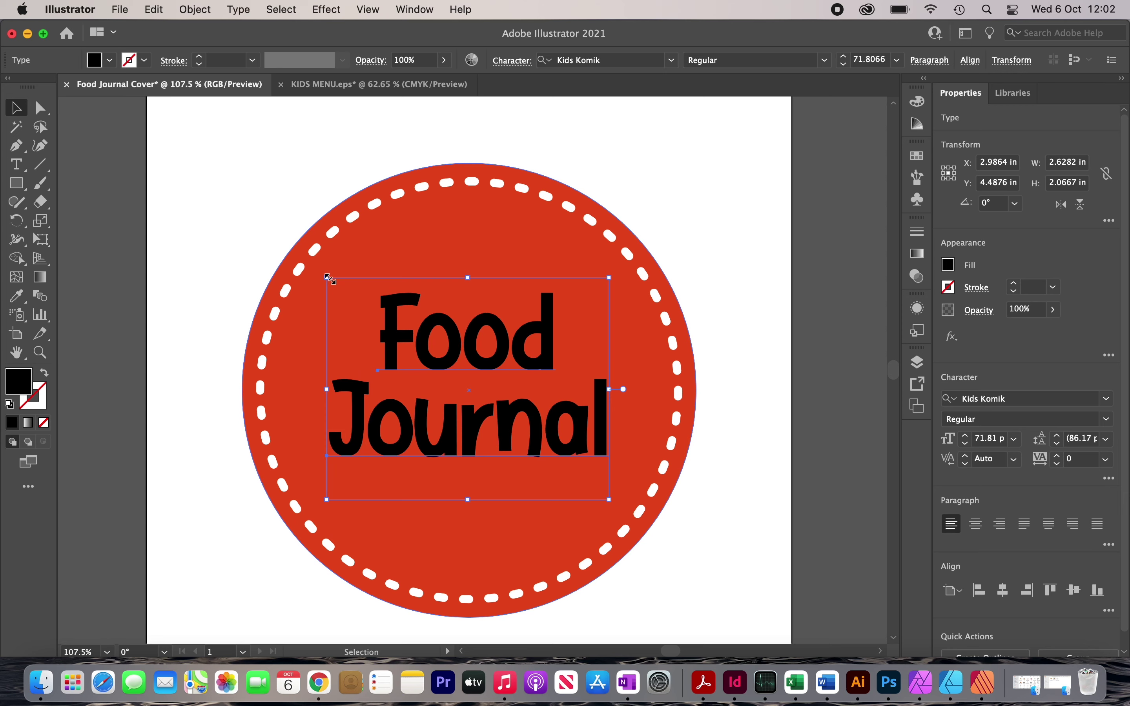
pyautogui.click(1002, 590)
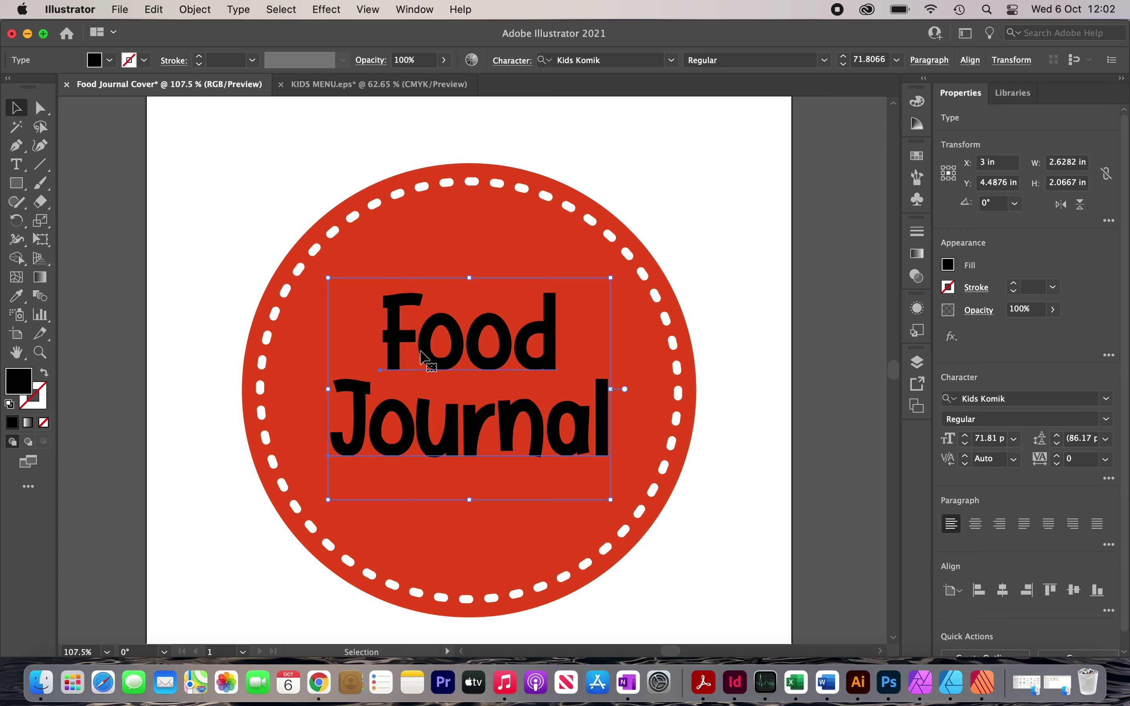
# Fill the "Food" and "Journal" title texts with white, FFFFFF, and deselect them
pyautogui.doubleClick(32, 387)
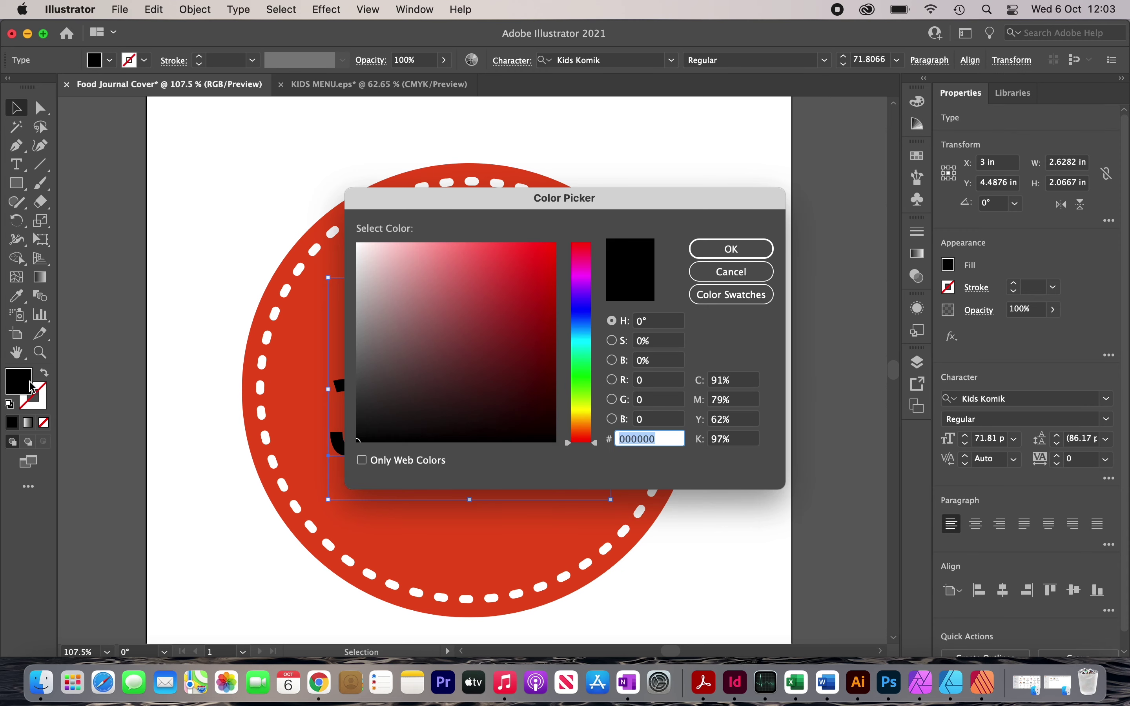
pyautogui.moveTo(415, 260); pyautogui.dragTo(351, 242)
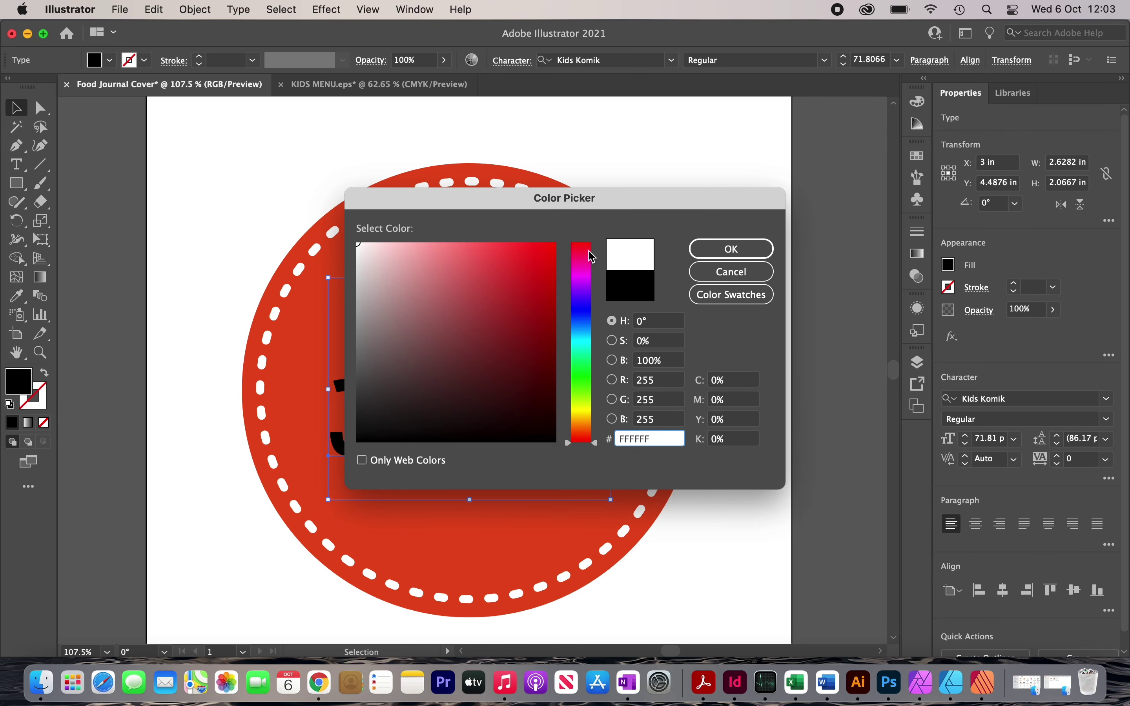
pyautogui.press('Return')
pyautogui.press('super+shift+a')
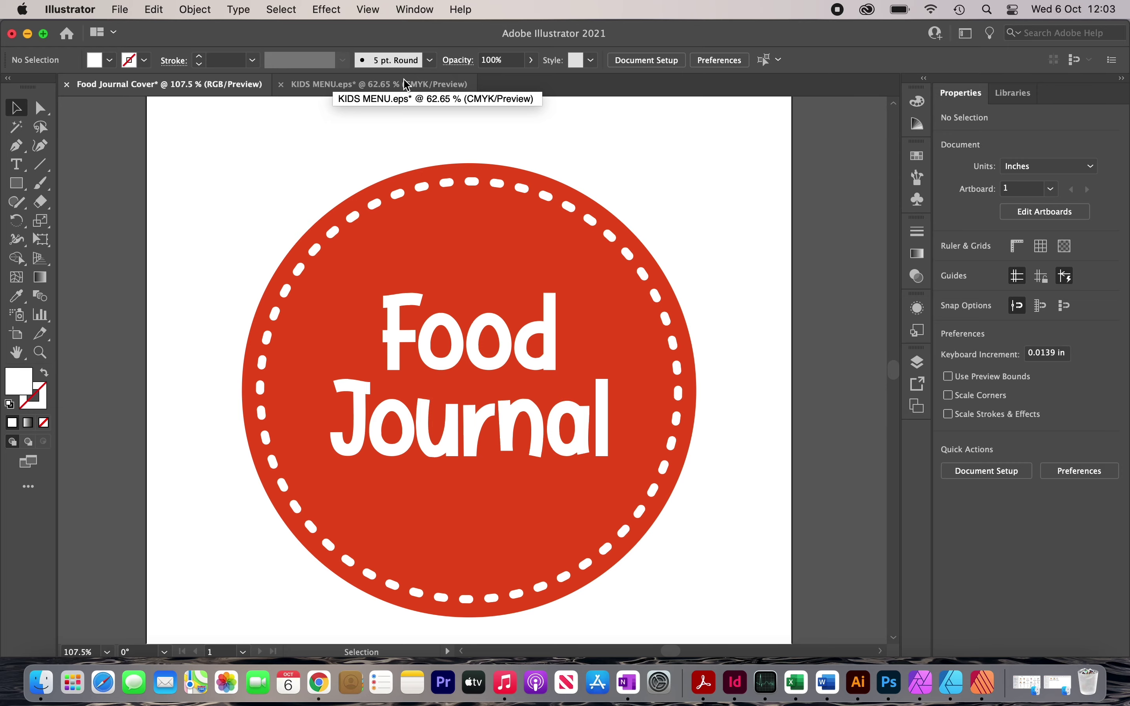
# In KIDS MENU.eps, group the yellow background rectangle with its polka dots and copy the group
pyautogui.click(406, 87)
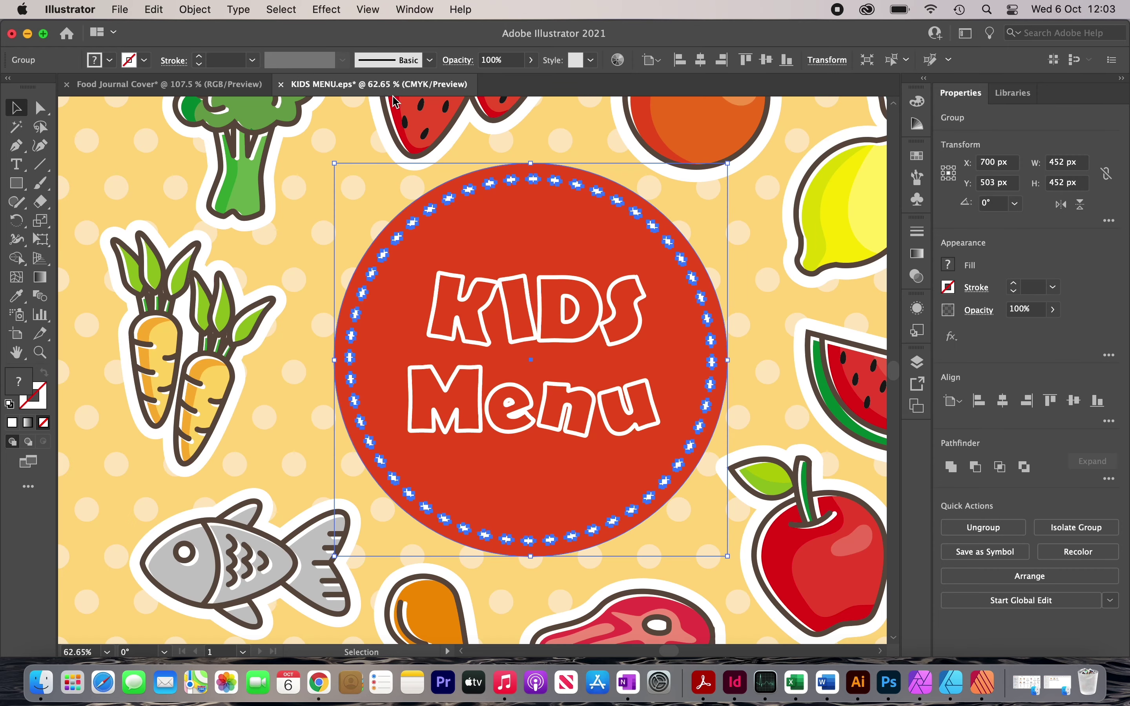
pyautogui.click(318, 240)
pyautogui.scroll(-5, 318, 241)
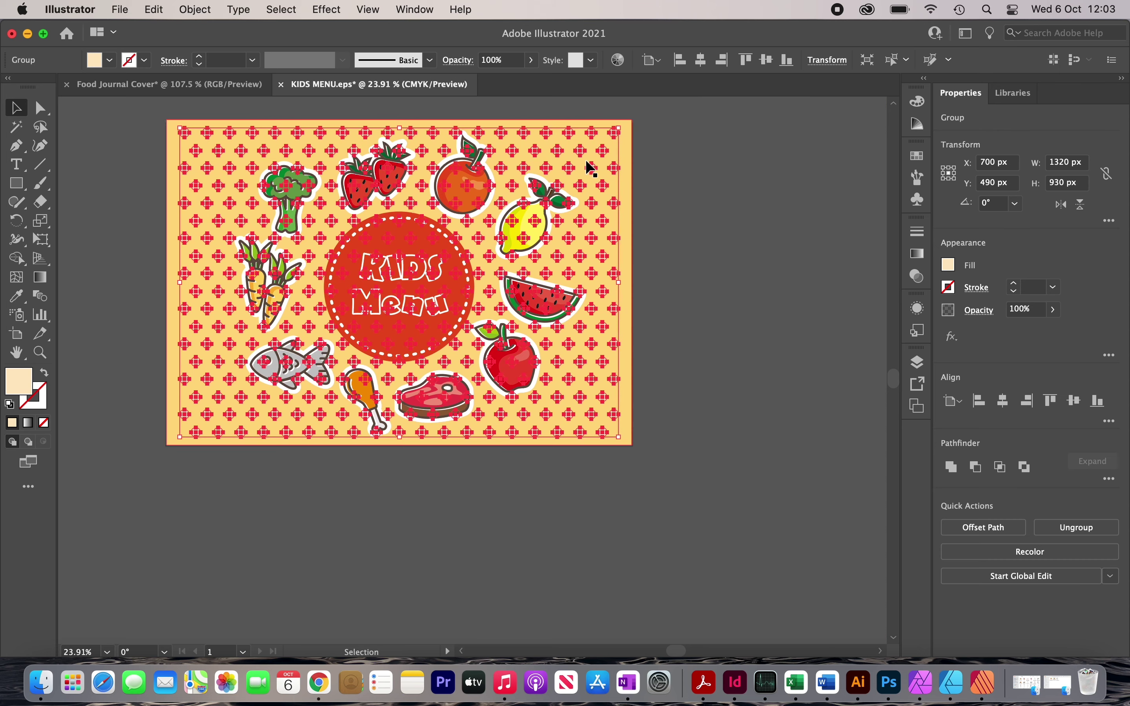
pyautogui.moveTo(587, 167); pyautogui.dragTo(631, 177)
pyautogui.click(632, 179)
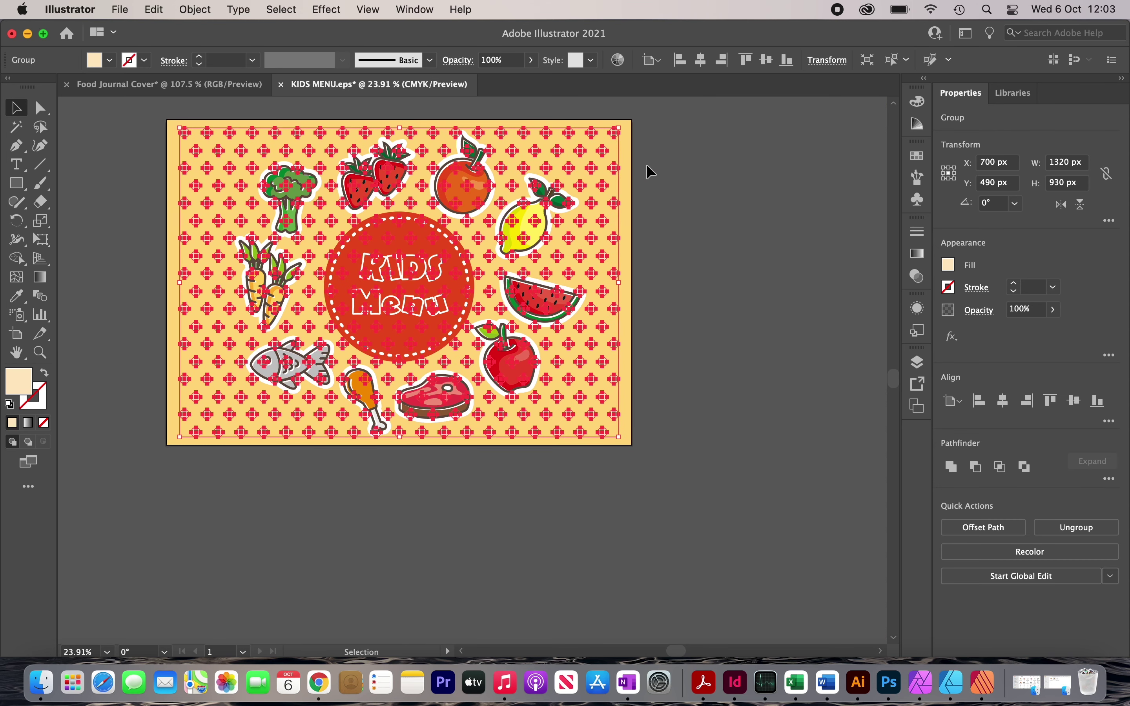
pyautogui.scroll(2, 676, 182)
pyautogui.click(676, 181)
pyautogui.scroll(2, 590, 140)
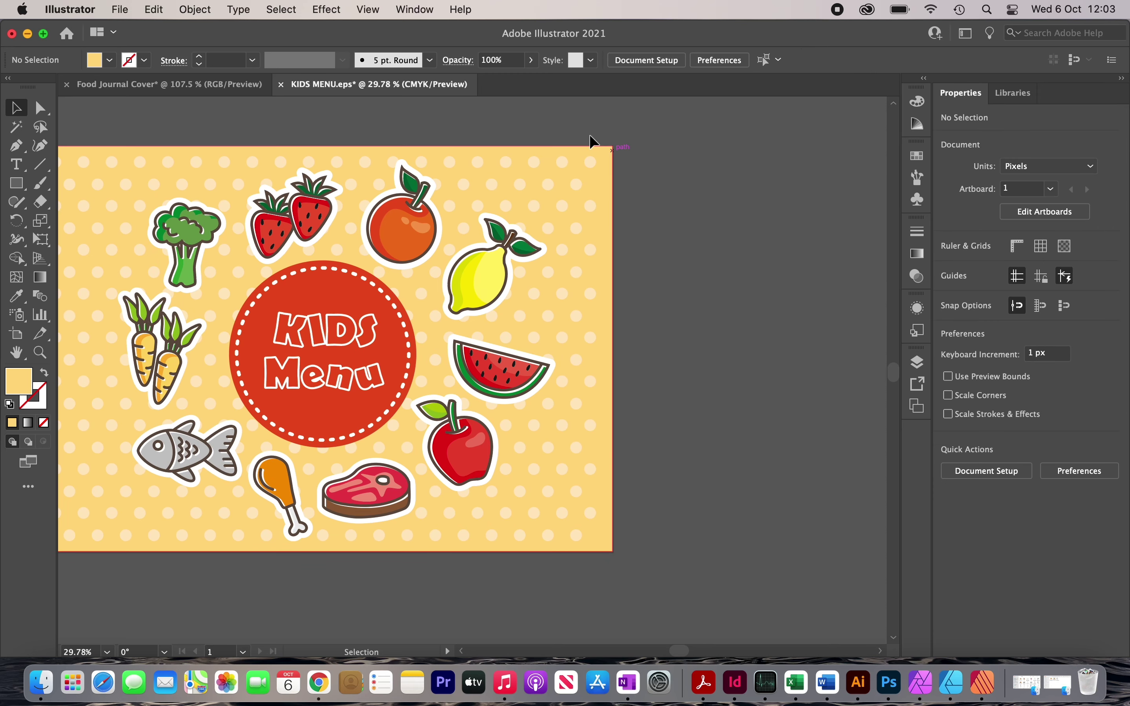
pyautogui.moveTo(557, 119); pyautogui.dragTo(632, 209)
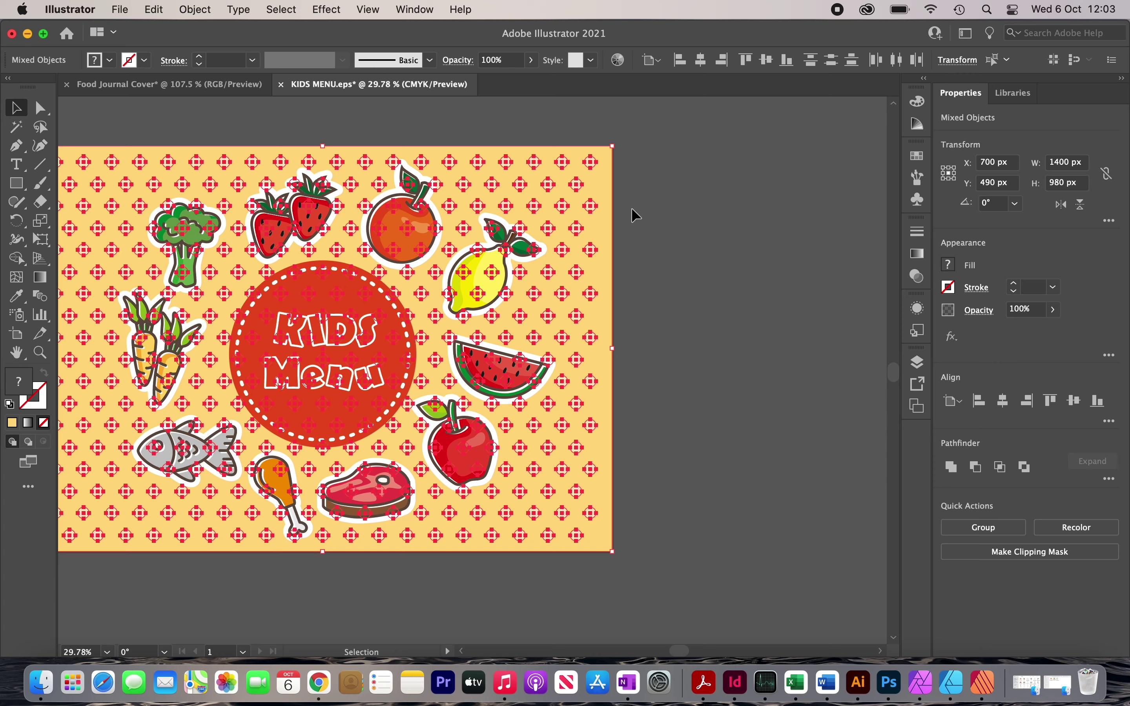
pyautogui.press('super+g')
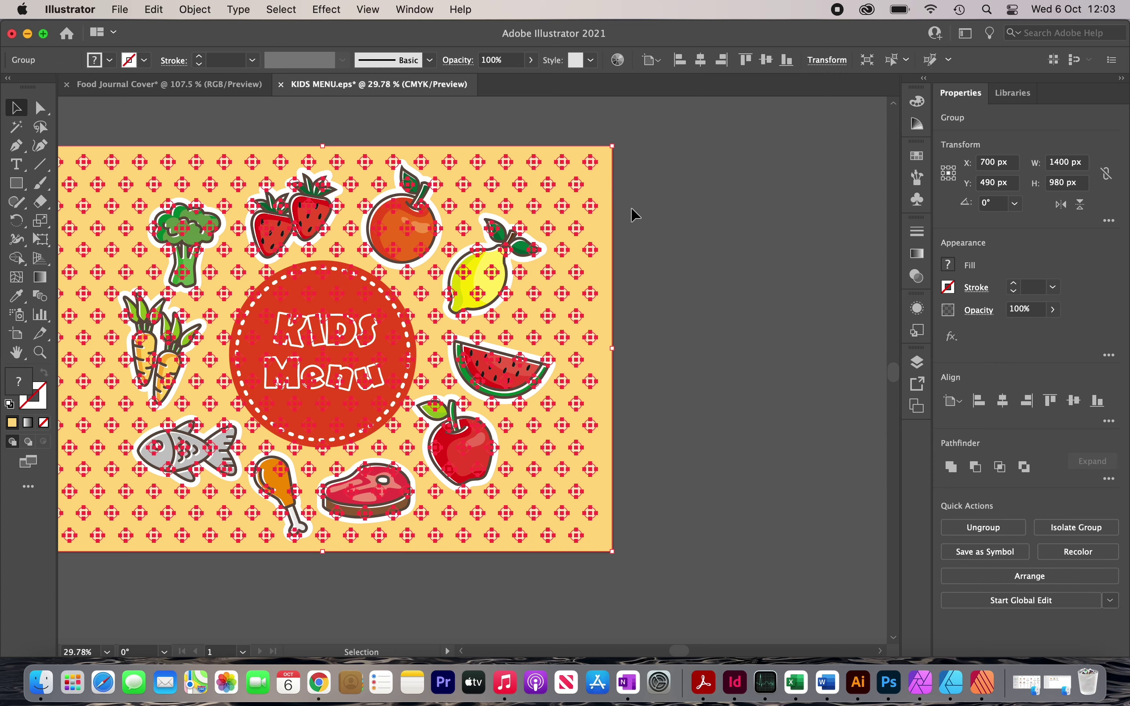
pyautogui.press('a')
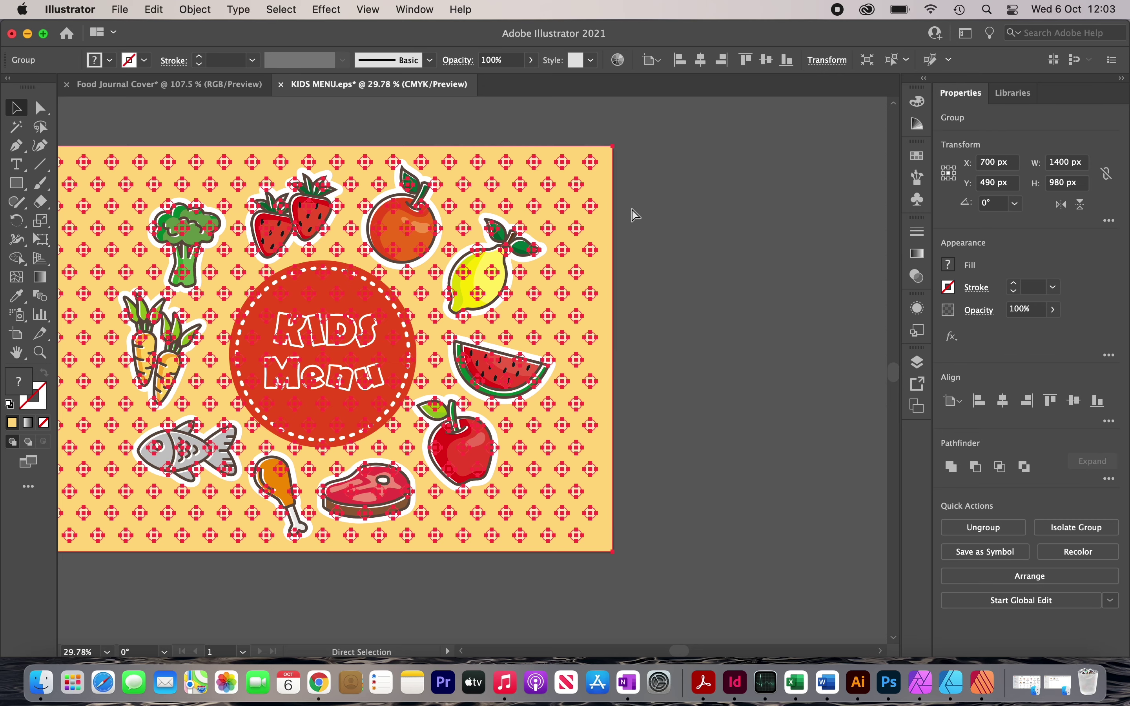
# Paste the polka-dot background group into the Food Journal Cover document
pyautogui.click(197, 95)
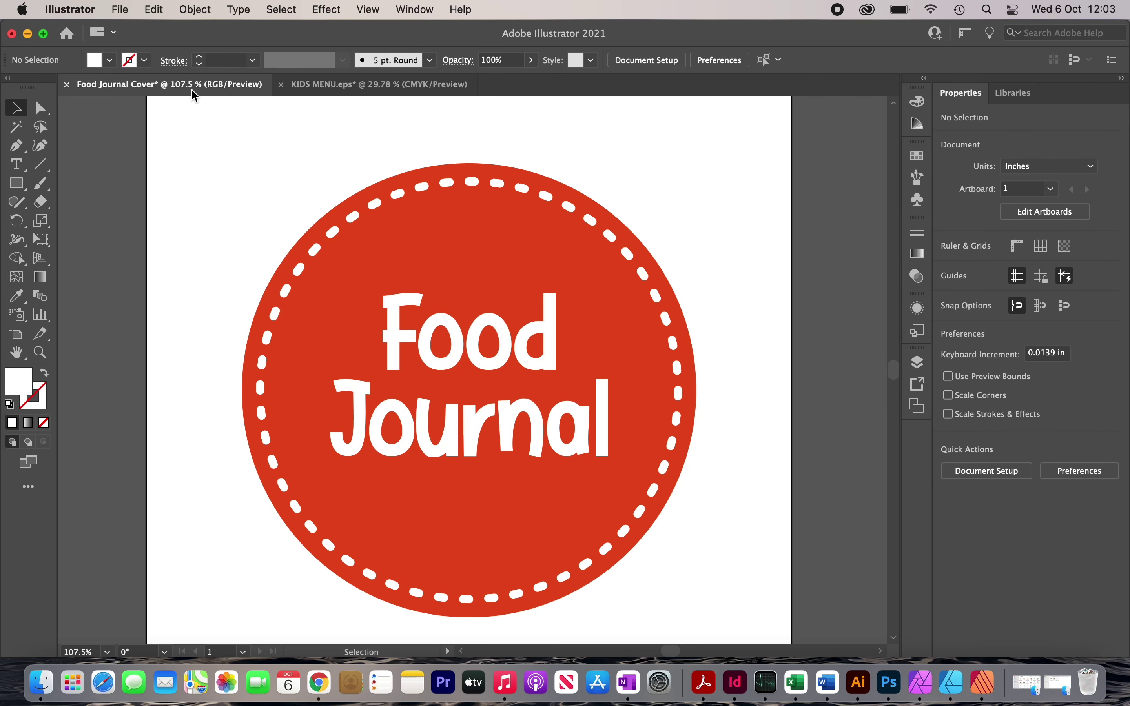
pyautogui.press('super+0')
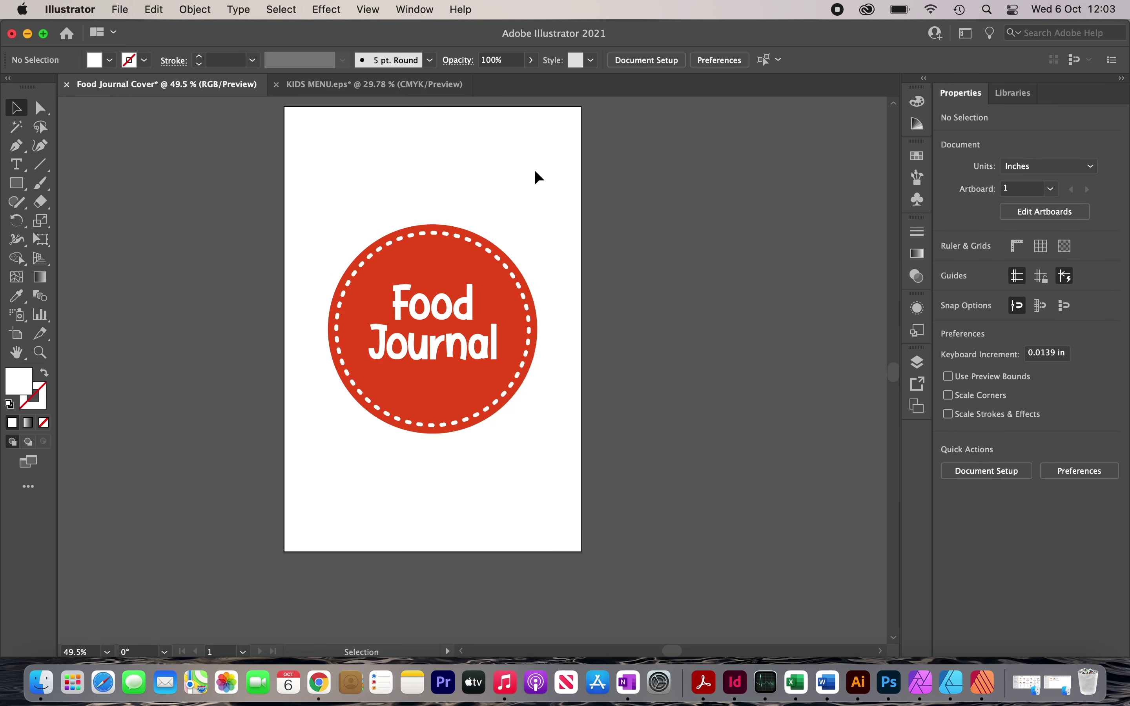
pyautogui.press('a')
pyautogui.press('super+v')
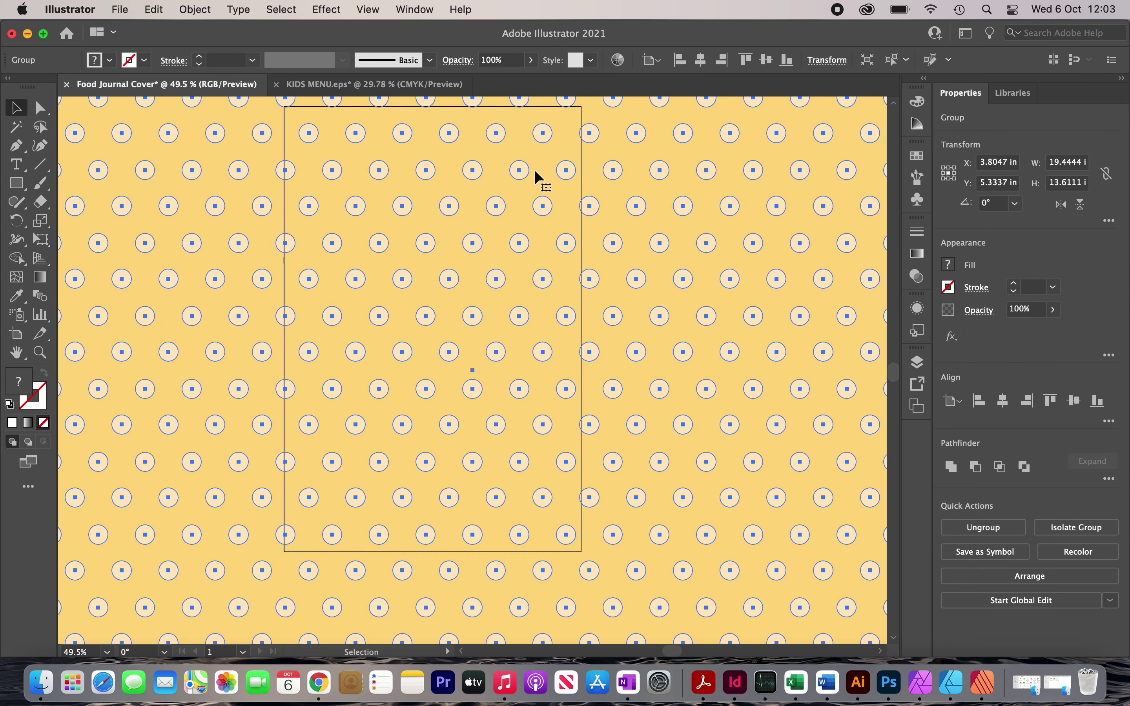
# Scale the pasted background proportionally to about 15.5 by 10.85 in and move it so it covers the whole artboard
pyautogui.scroll(-5, 535, 170)
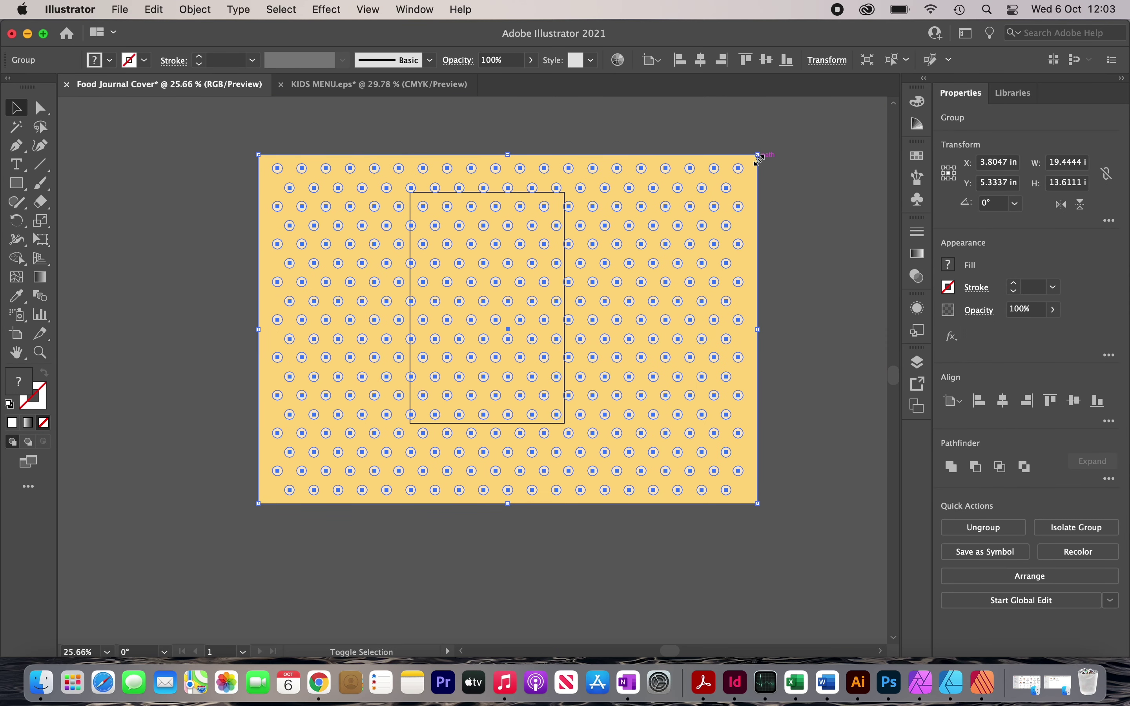
pyautogui.moveTo(759, 160); pyautogui.dragTo(695, 209)
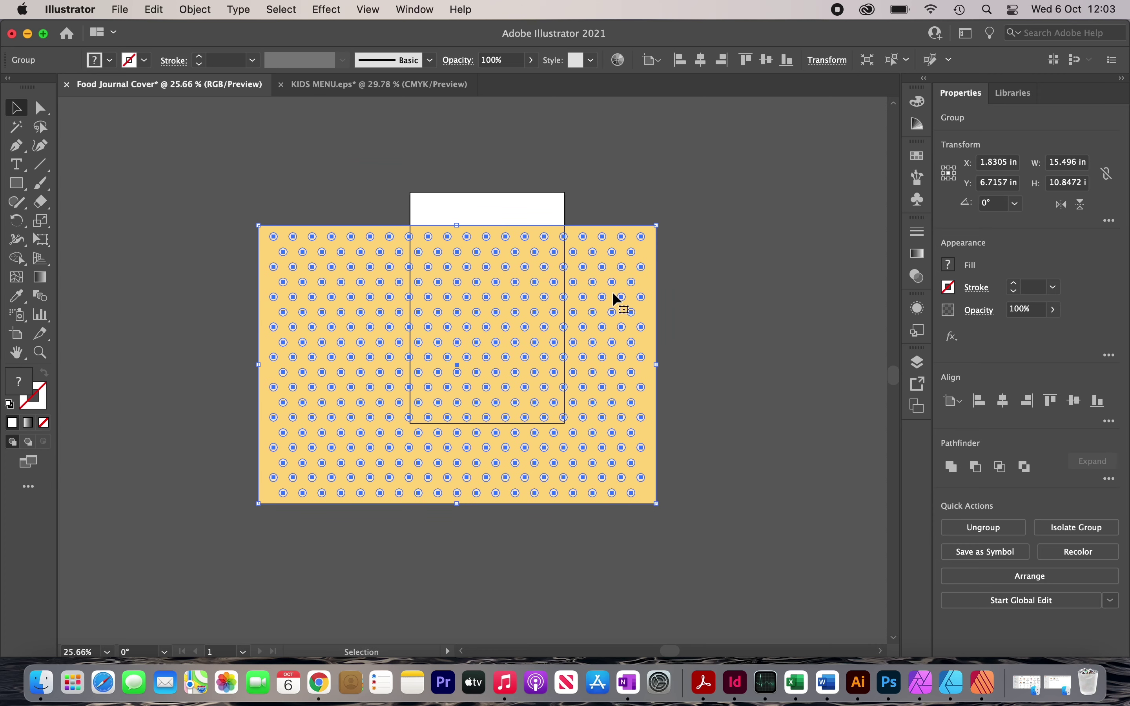
pyautogui.moveTo(612, 291); pyautogui.dragTo(623, 250)
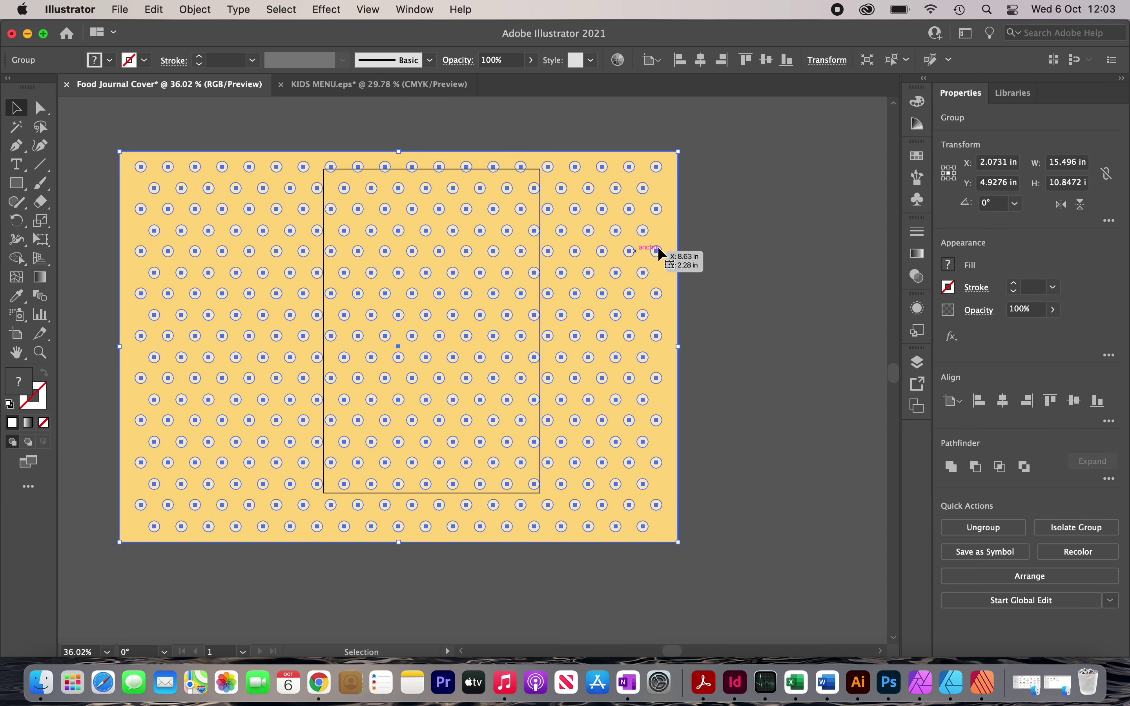
# Send the polka-dot background group to the back, behind the red circle and title, and deselect it
pyautogui.press('super+shift+a')
pyautogui.scroll(3, 623, 249)
pyautogui.click(626, 239)
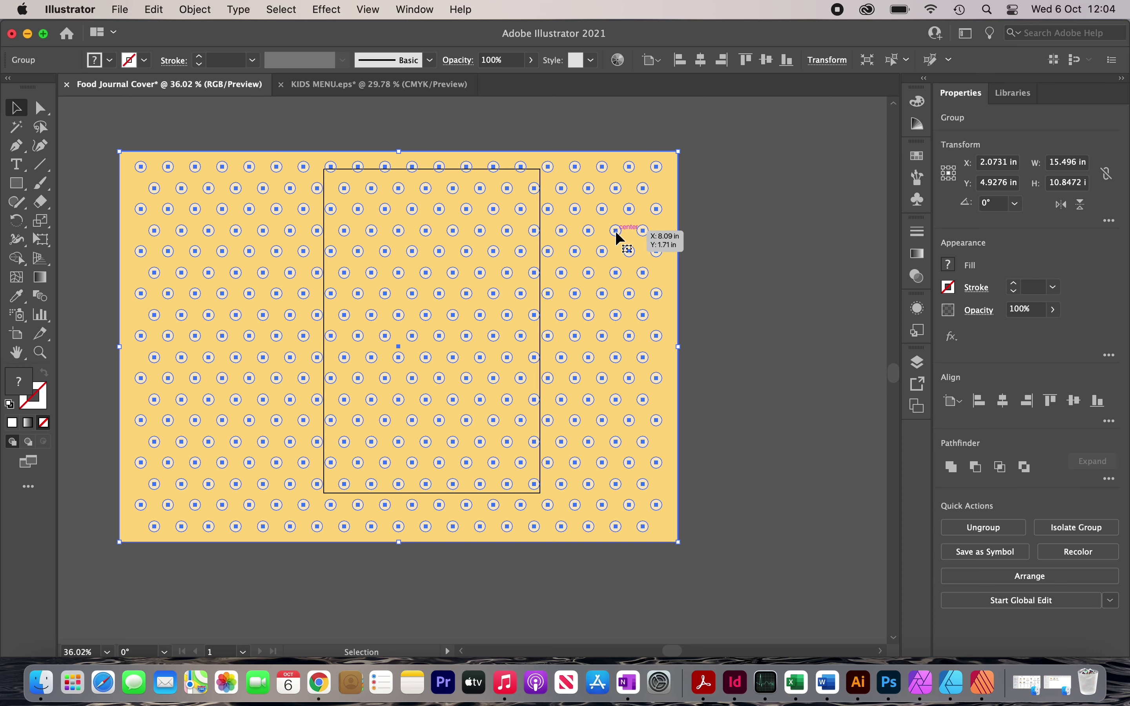
pyautogui.rightClick(617, 233)
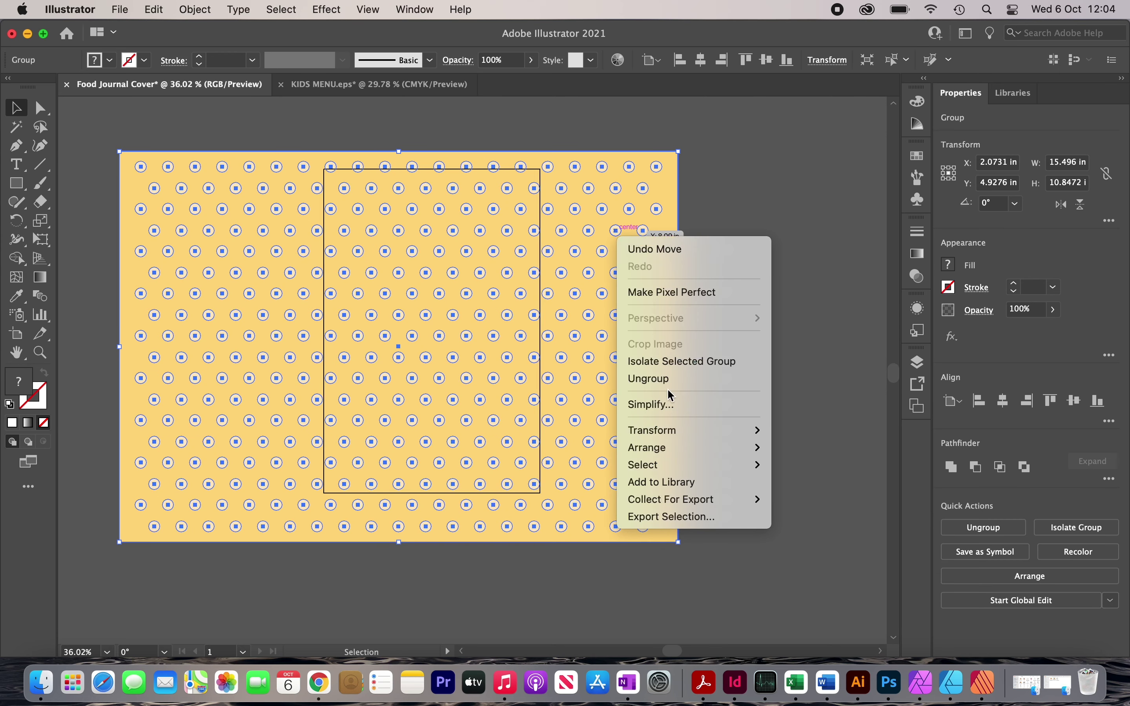
pyautogui.moveTo(684, 432)
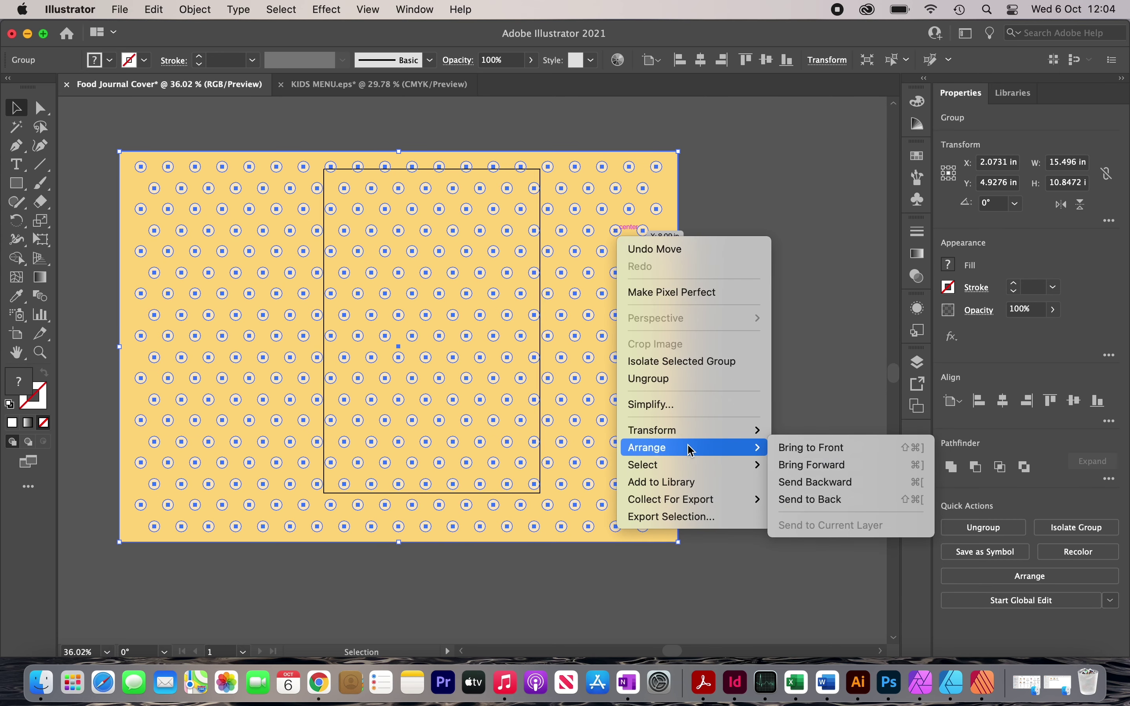
pyautogui.click(824, 501)
pyautogui.click(810, 380)
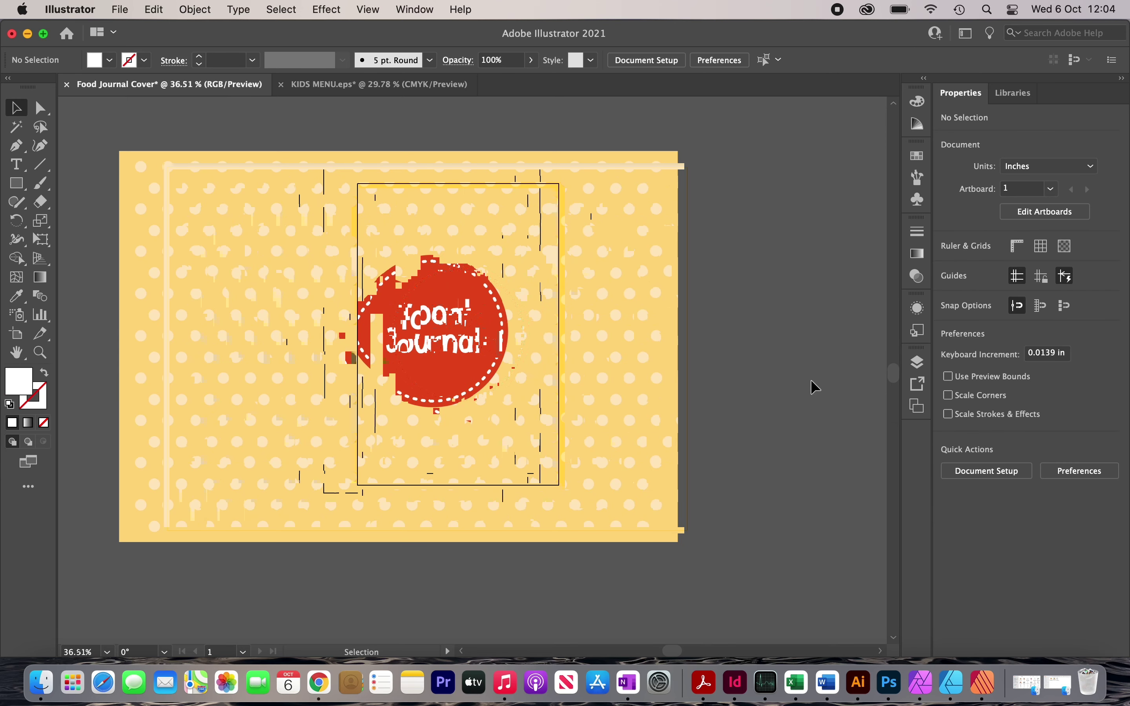
pyautogui.scroll(-1, 810, 380)
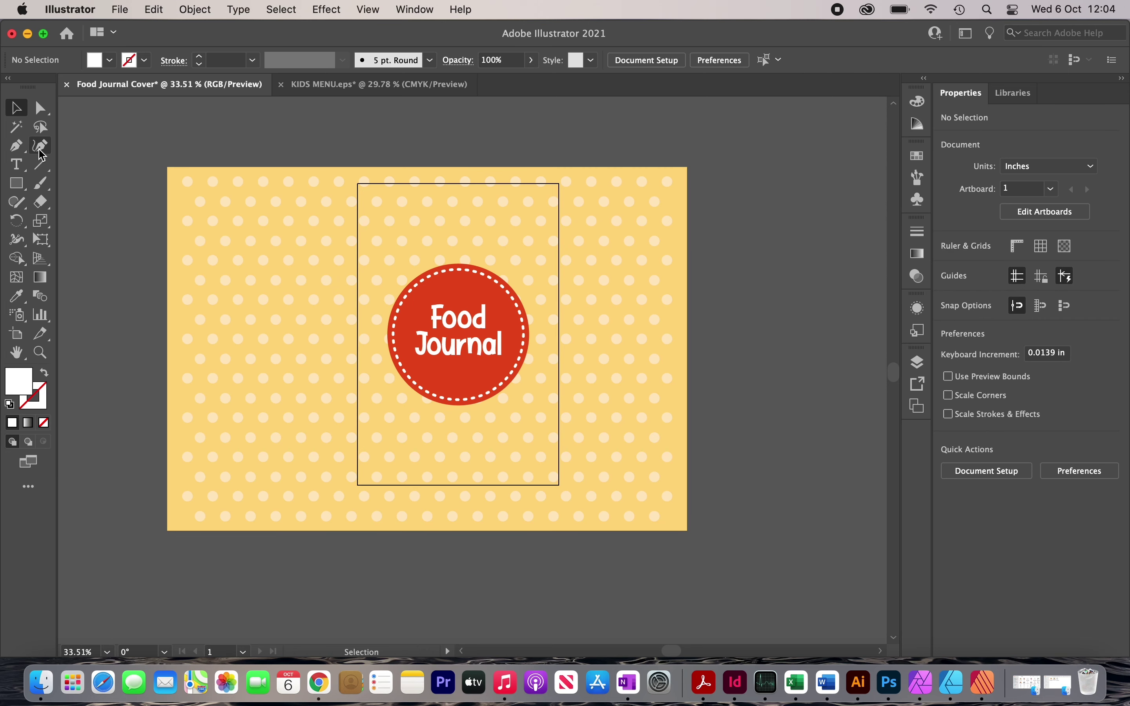
# Draw a white rectangle 6 in wide and 9 in high, and centre it horizontally and vertically on the artboard
pyautogui.click(16, 184)
pyautogui.moveTo(344, 186); pyautogui.dragTo(512, 472)
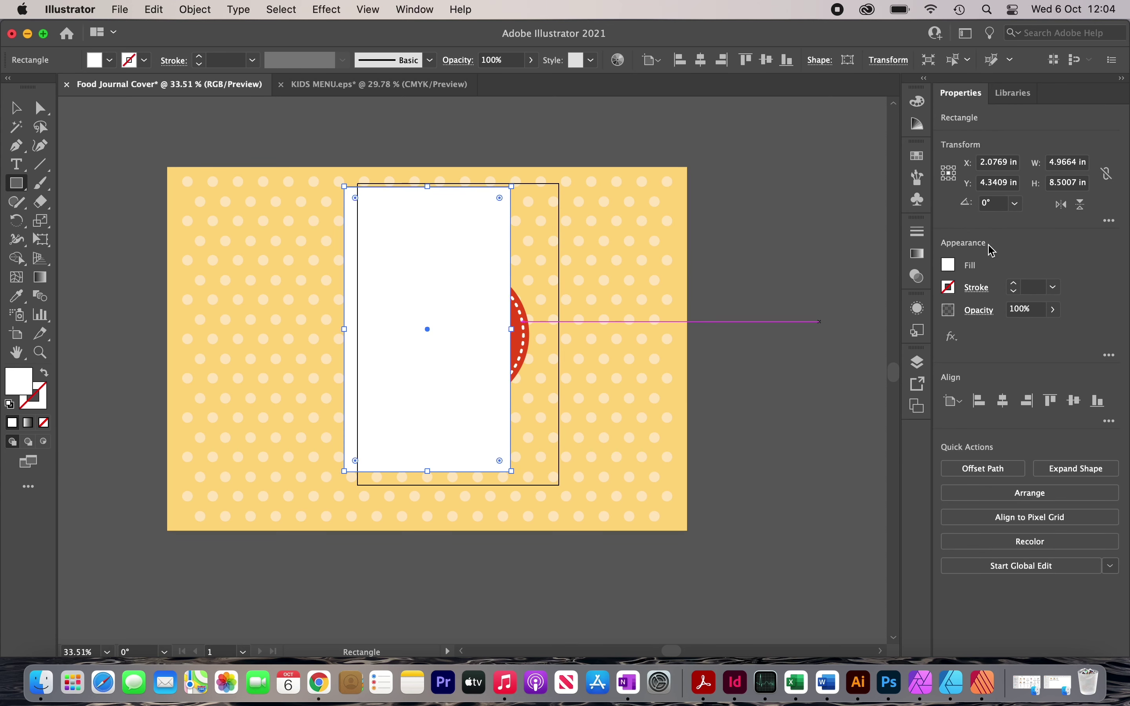
pyautogui.doubleClick(1063, 169)
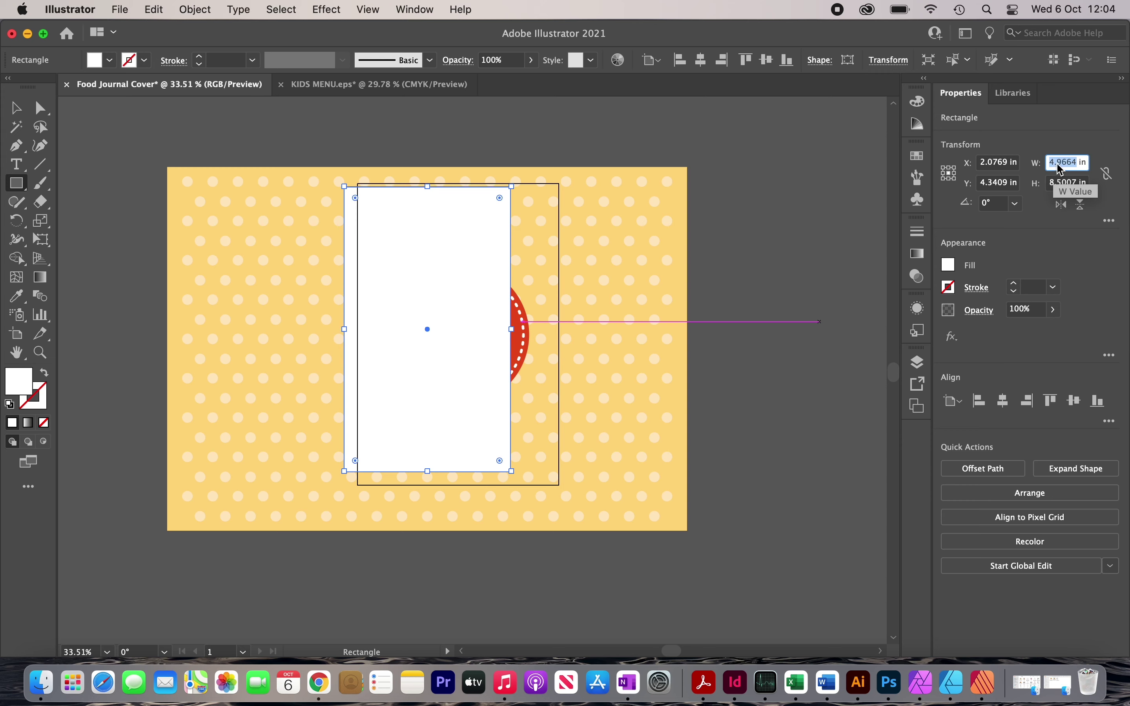
pyautogui.write('6')
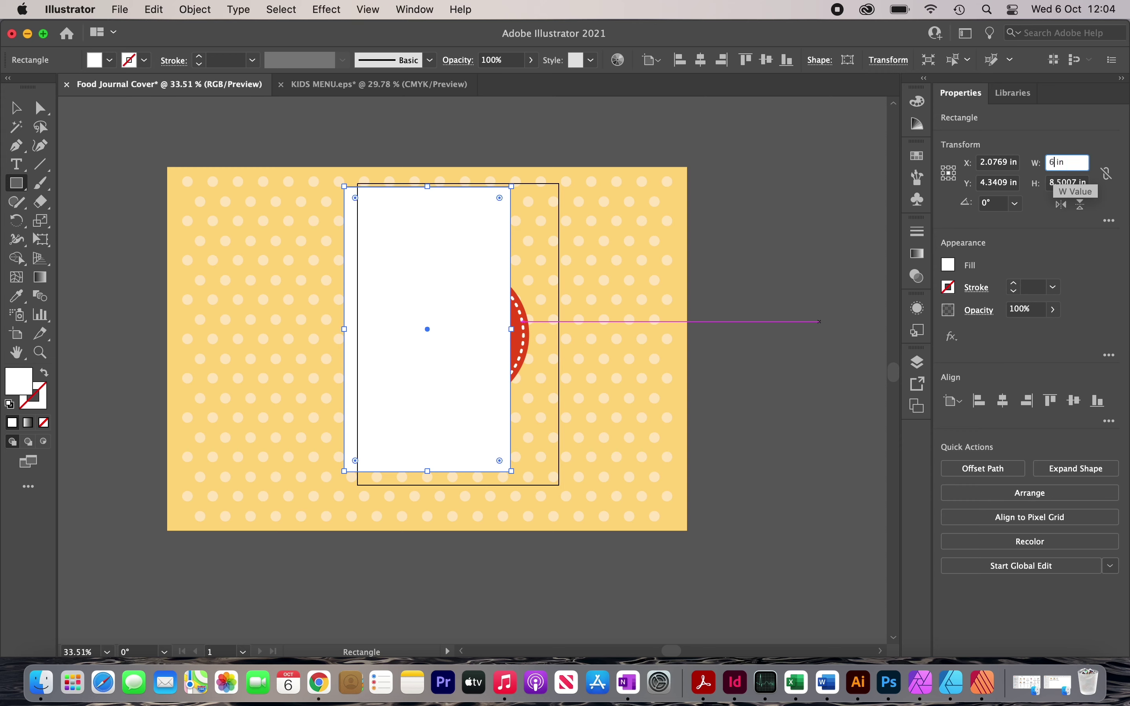
pyautogui.doubleClick(1065, 183)
pyautogui.write('9')
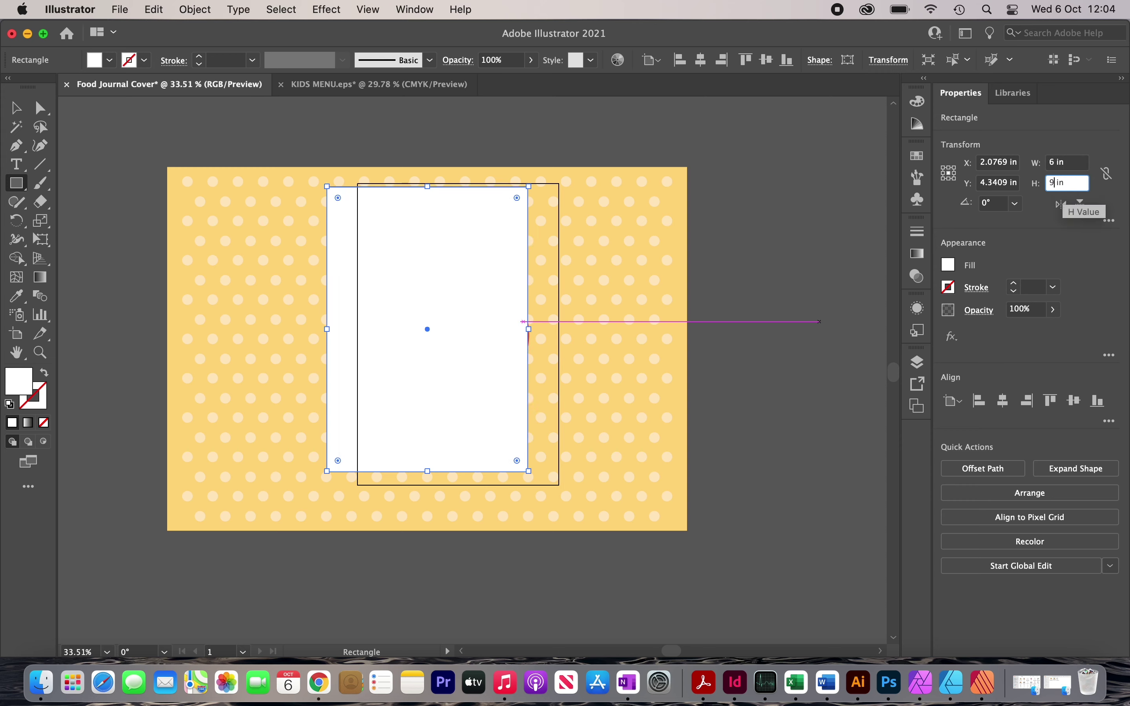
pyautogui.click(1006, 402)
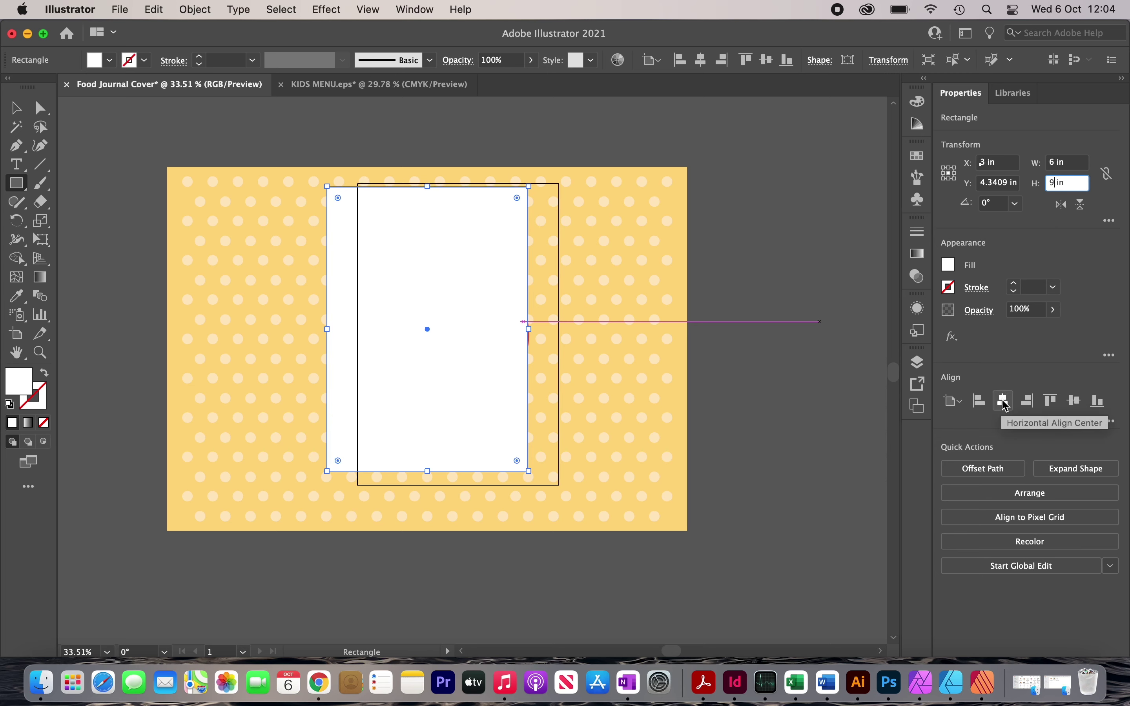
pyautogui.click(1077, 401)
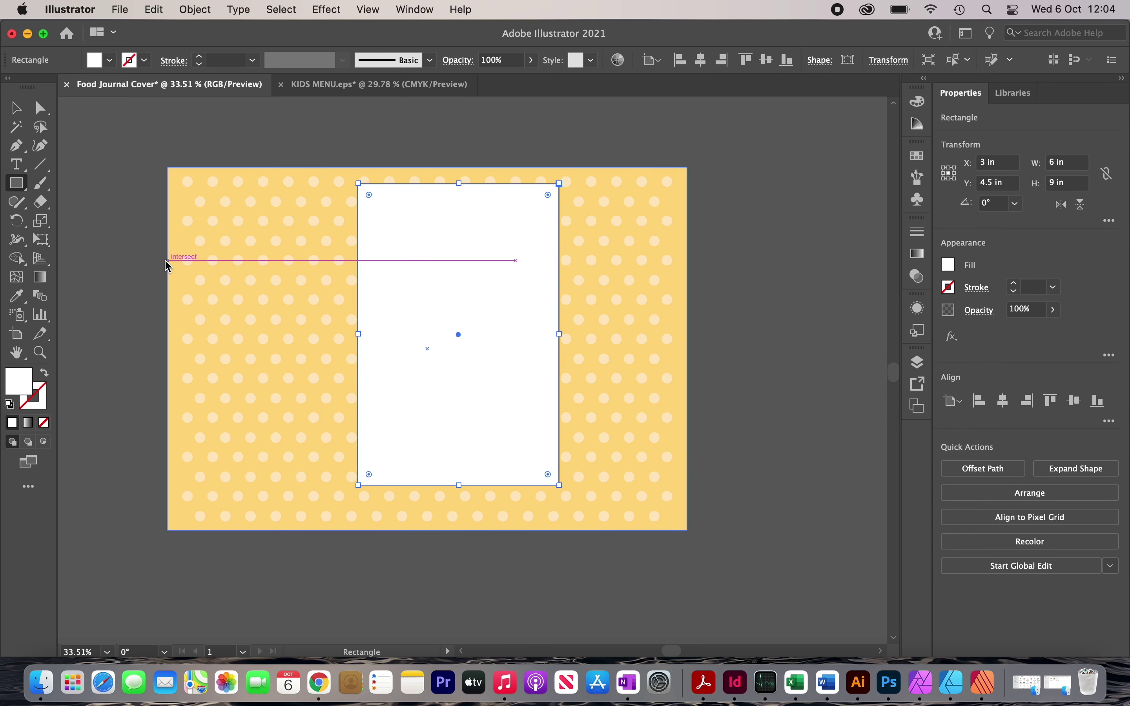
# Make a clipping mask from the white rectangle and the polka-dot background, and save the cover document
pyautogui.click(16, 108)
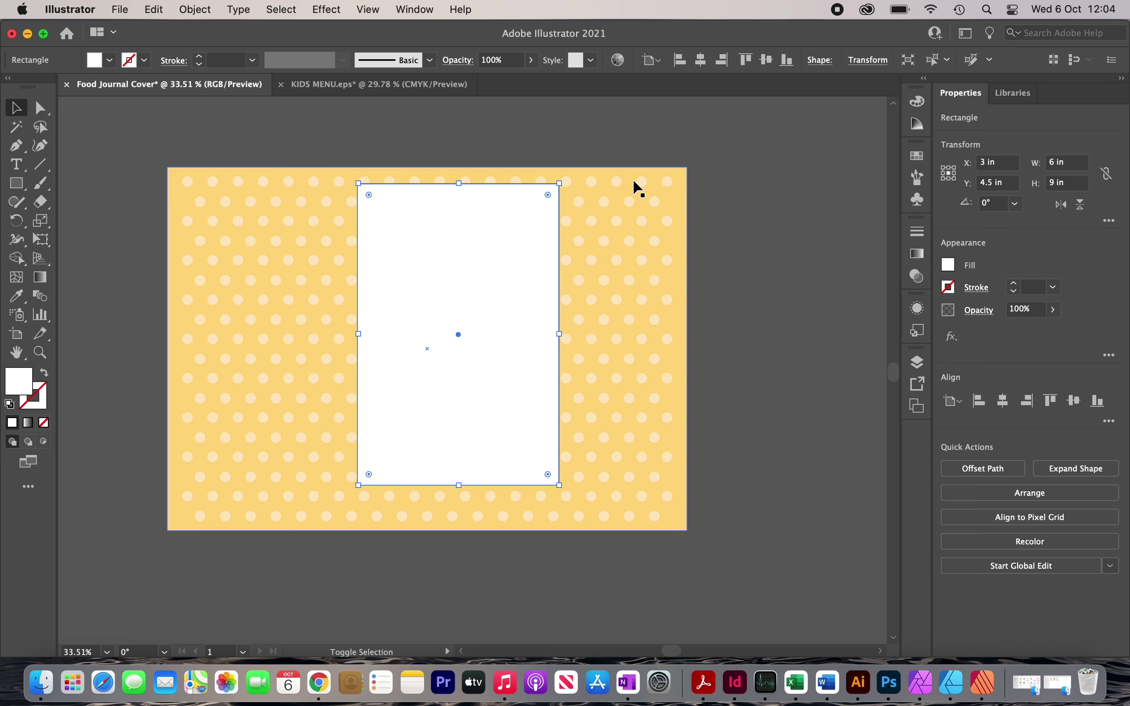
pyautogui.press('super+a')
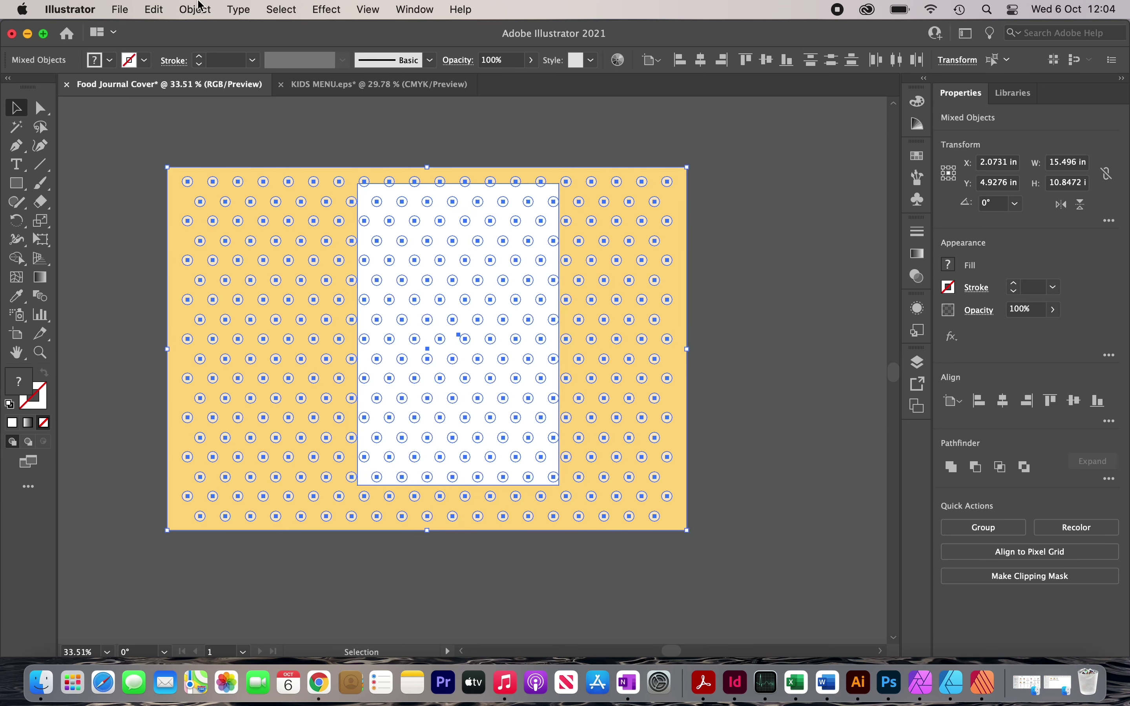
pyautogui.click(195, 9)
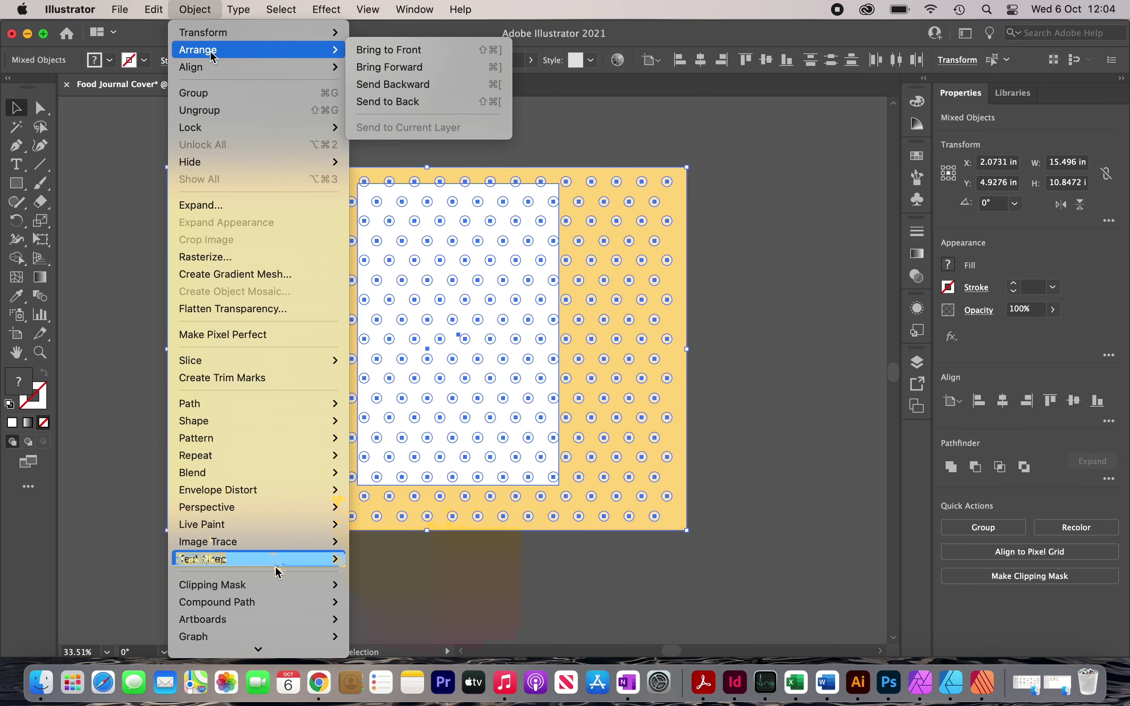
pyautogui.moveTo(272, 584)
pyautogui.click(378, 585)
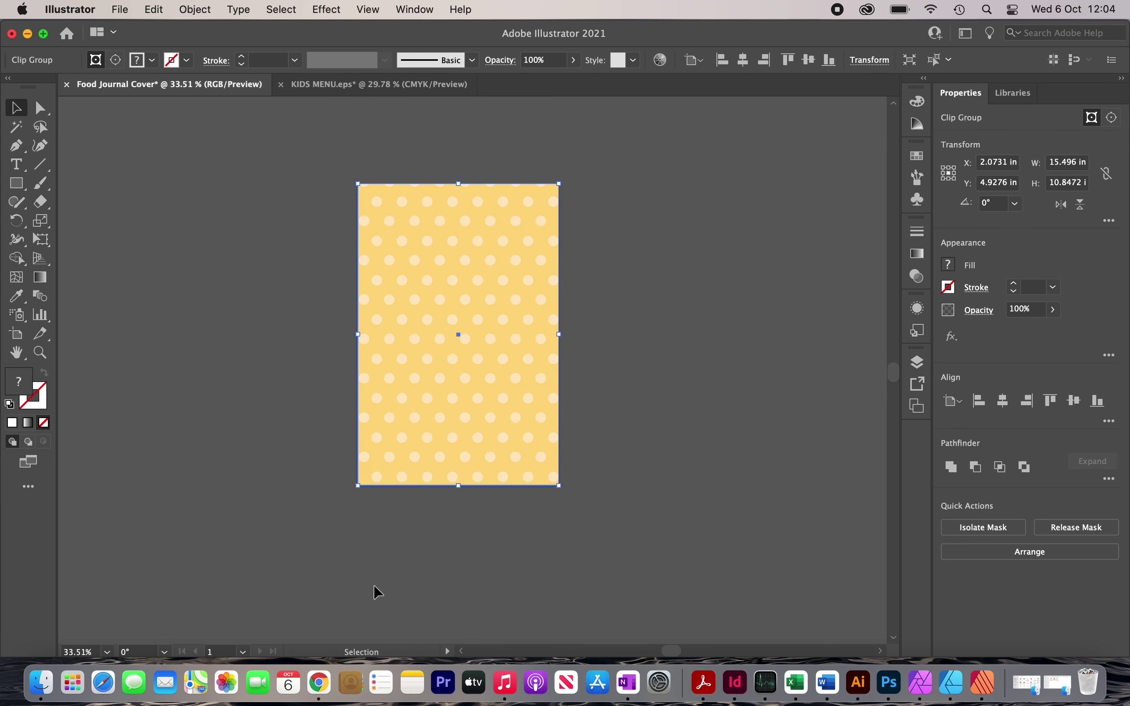
pyautogui.click(619, 359)
pyautogui.scroll(2, 541, 248)
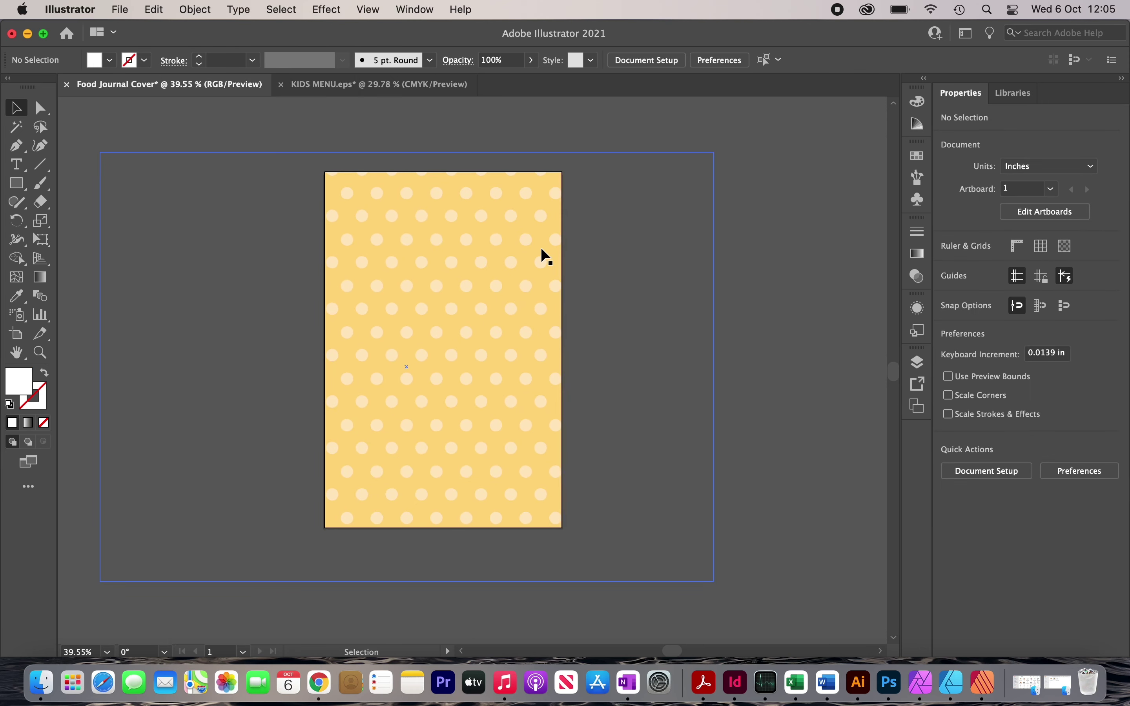
pyautogui.press('super+s')
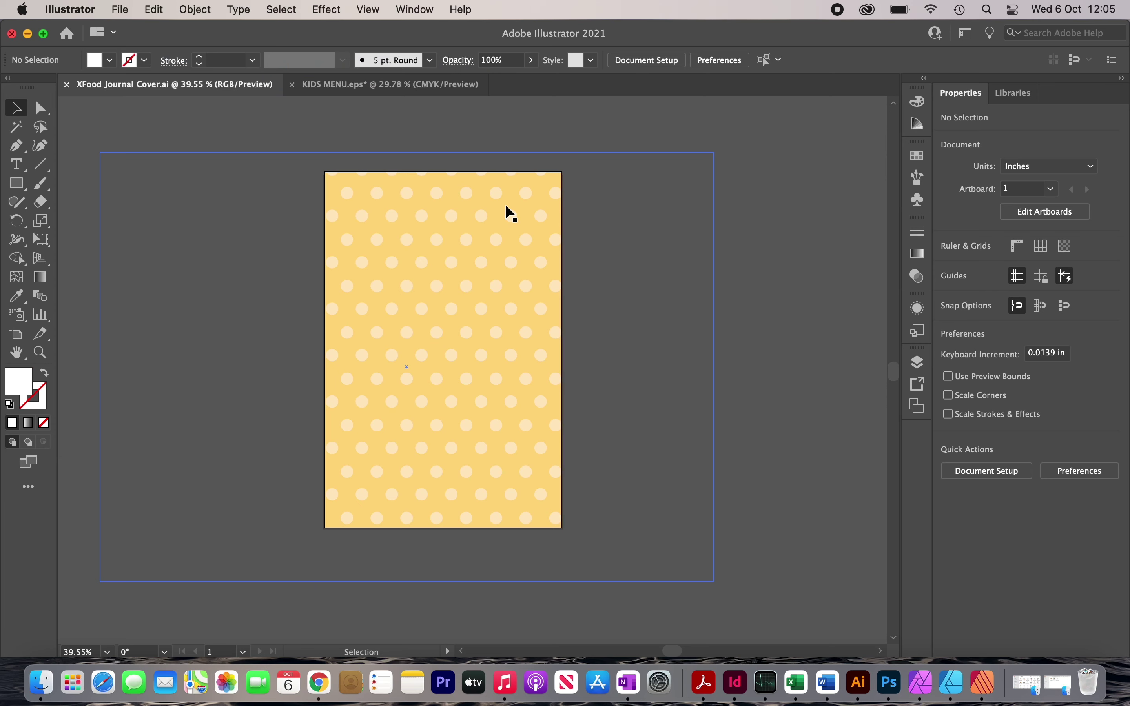
# Send the clipped polka-dot background behind the red circle and title, and deselect it
pyautogui.click(503, 213)
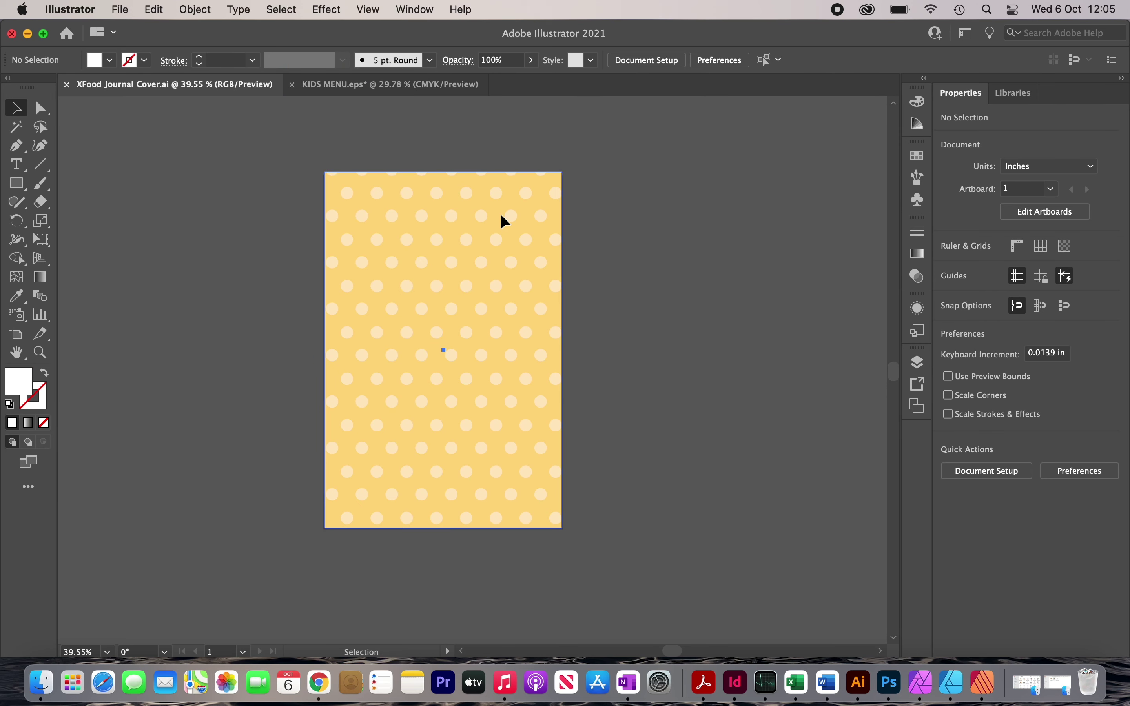
pyautogui.click(196, 10)
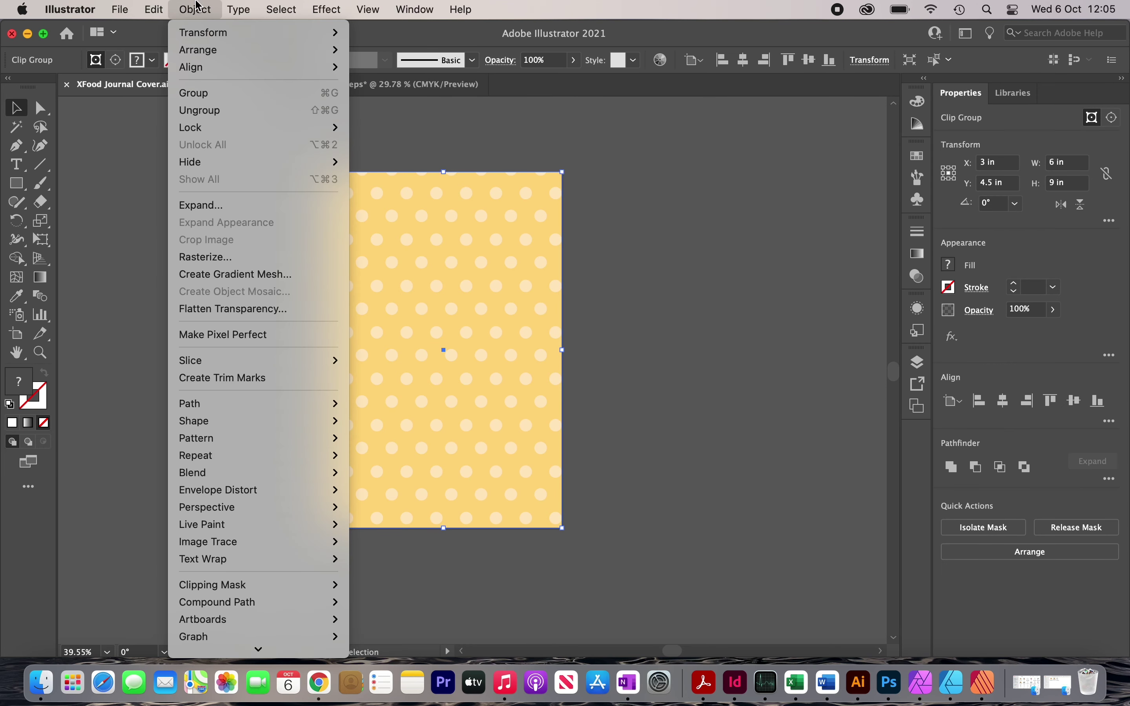
pyautogui.moveTo(221, 49)
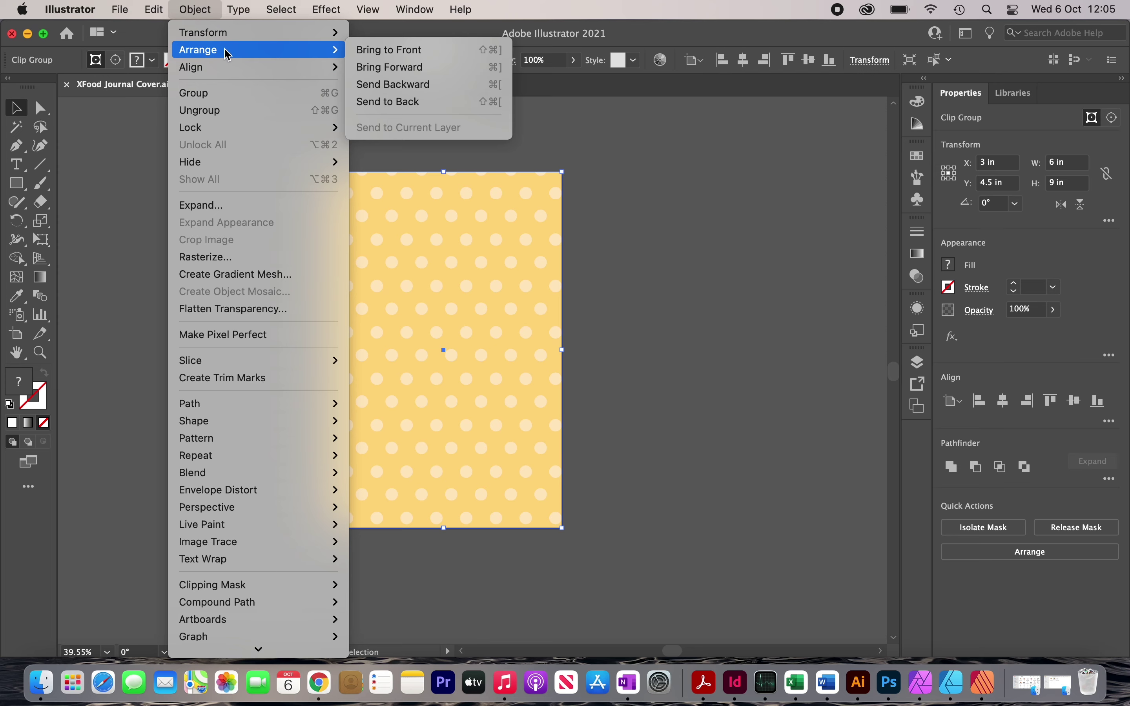
pyautogui.click(433, 102)
pyautogui.scroll(2, 471, 126)
pyautogui.click(478, 148)
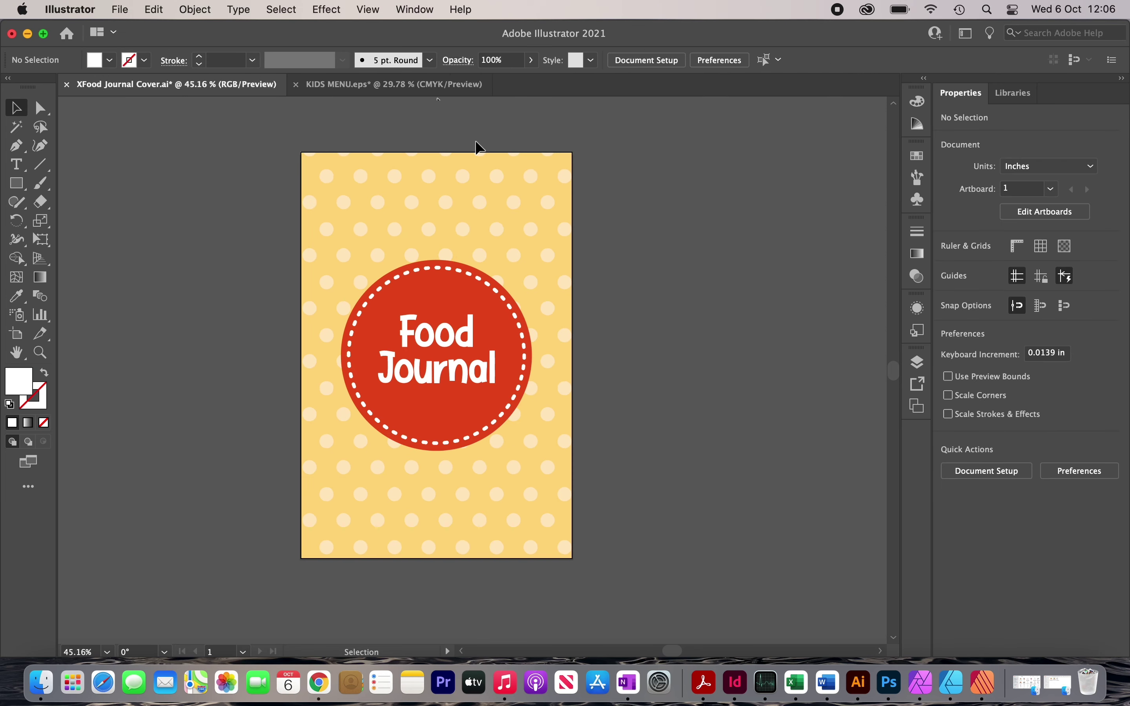
# Switch to KIDS MENU.eps and select and copy all ten food stickers around the red circle
pyautogui.click(432, 85)
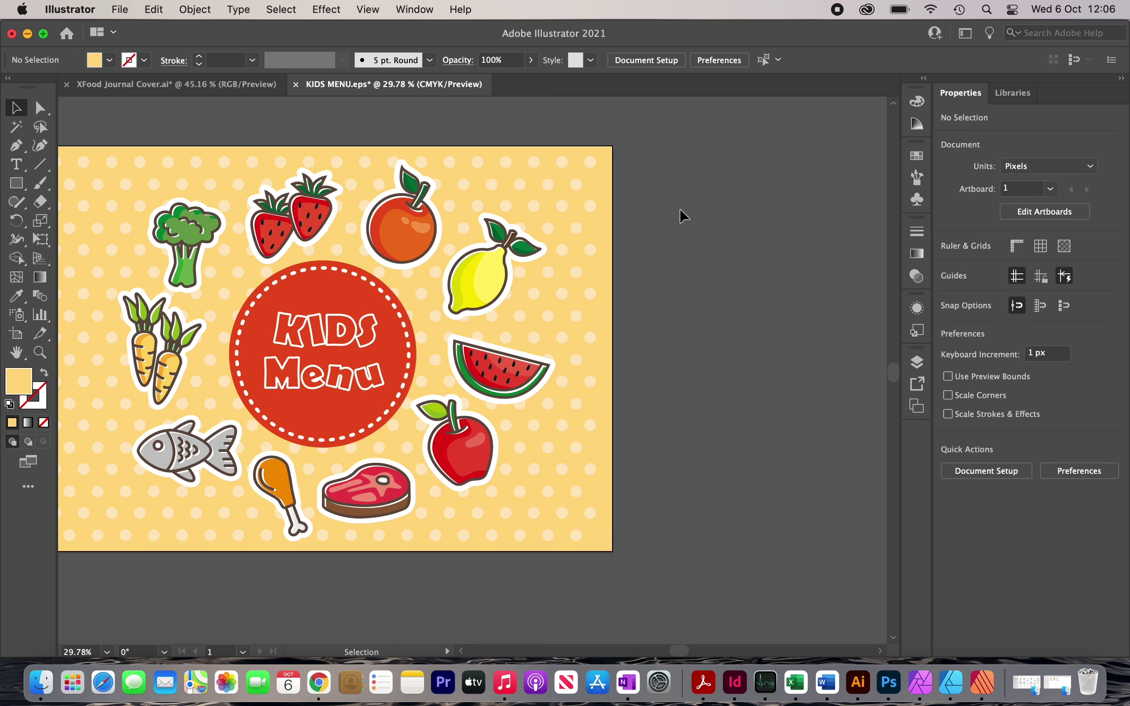
pyautogui.hscroll(-3, 680, 208)
pyautogui.click(504, 212)
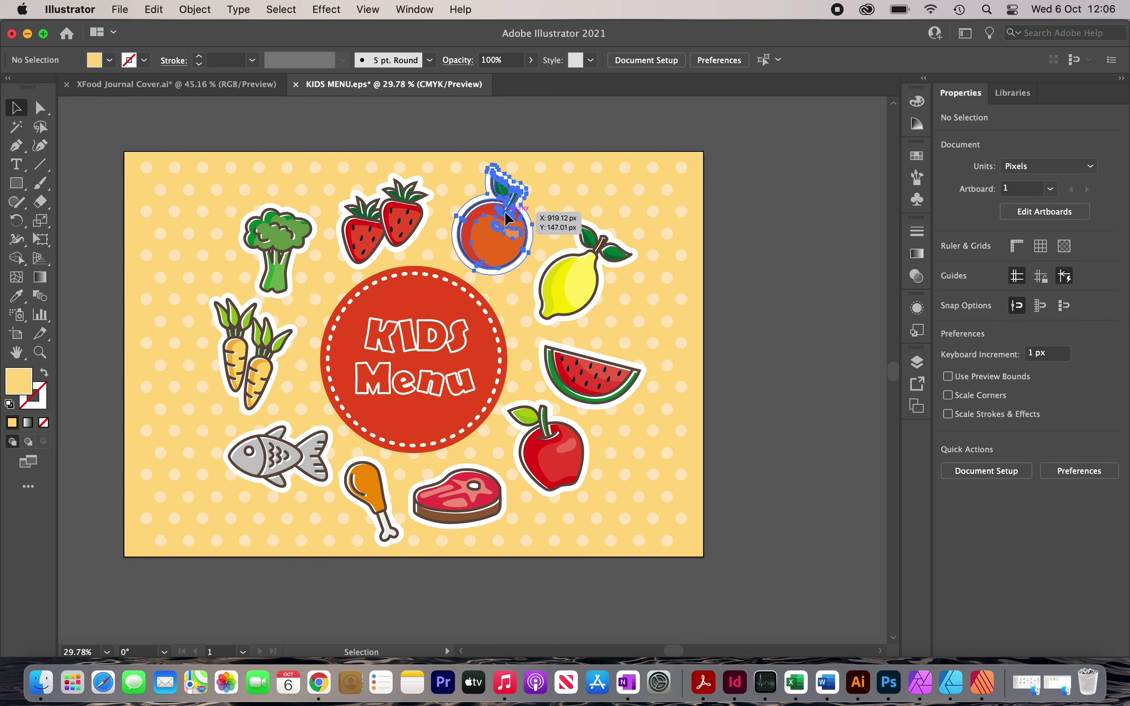
pyautogui.keyDown('shift'); pyautogui.click(581, 281); pyautogui.keyUp('shift')
pyautogui.keyDown('shift'); pyautogui.click(587, 369); pyautogui.keyUp('shift')
pyautogui.keyDown('shift'); pyautogui.click(563, 442); pyautogui.keyUp('shift')
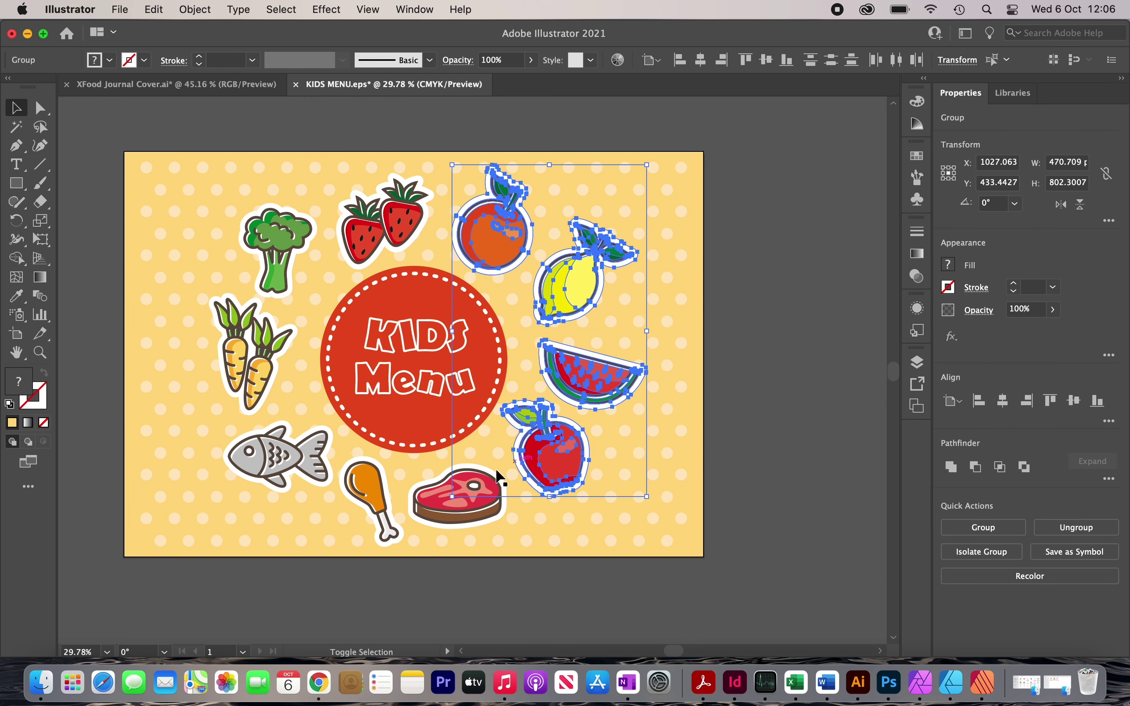
pyautogui.keyDown('shift'); pyautogui.click(485, 491); pyautogui.keyUp('shift')
pyautogui.keyDown('shift'); pyautogui.click(362, 488); pyautogui.keyUp('shift')
pyautogui.keyDown('shift'); pyautogui.click(265, 458); pyautogui.keyUp('shift')
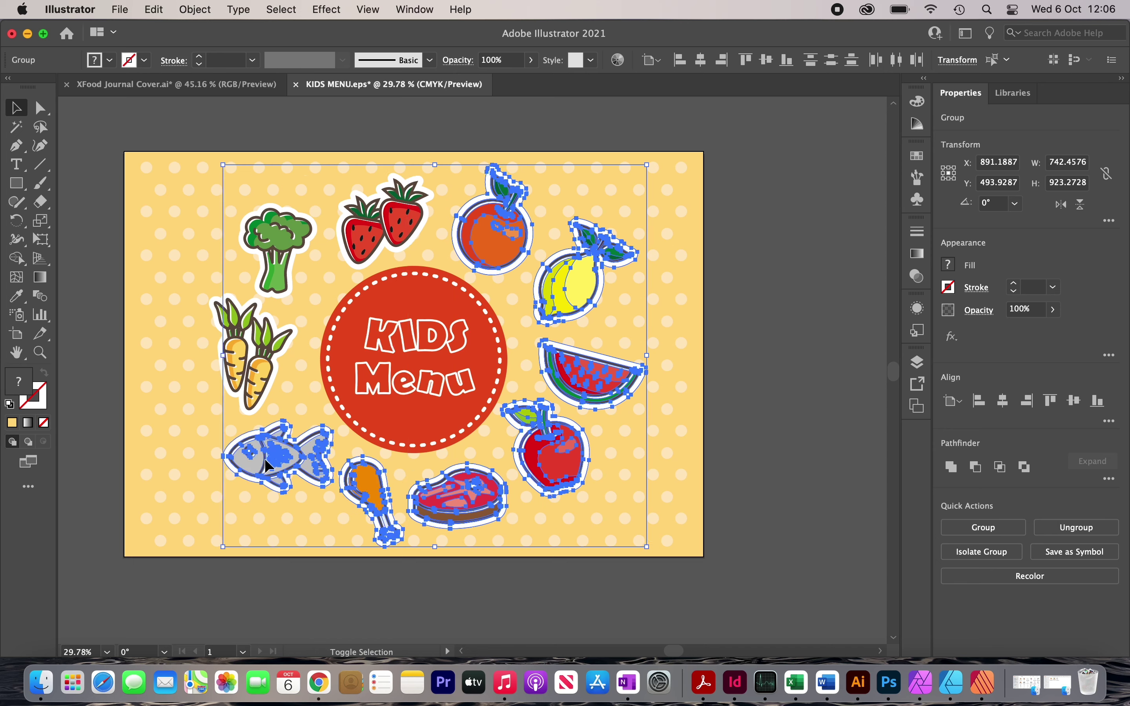
pyautogui.keyDown('shift'); pyautogui.click(252, 369); pyautogui.keyUp('shift')
pyautogui.keyDown('shift'); pyautogui.click(286, 274); pyautogui.keyUp('shift')
pyautogui.keyDown('shift'); pyautogui.click(405, 213); pyautogui.keyUp('shift')
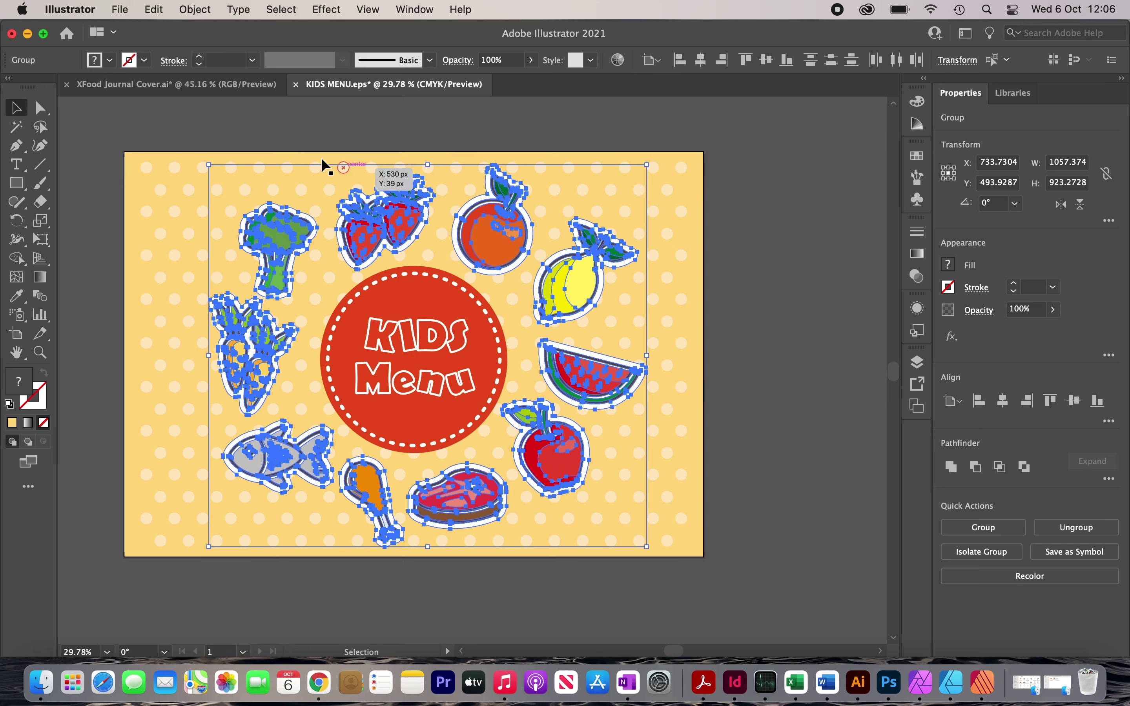
# Paste the food stickers into the Food Journal cover, scale them together proportionally to about 8.97 by 7.83 in, and deselect them
pyautogui.click(209, 91)
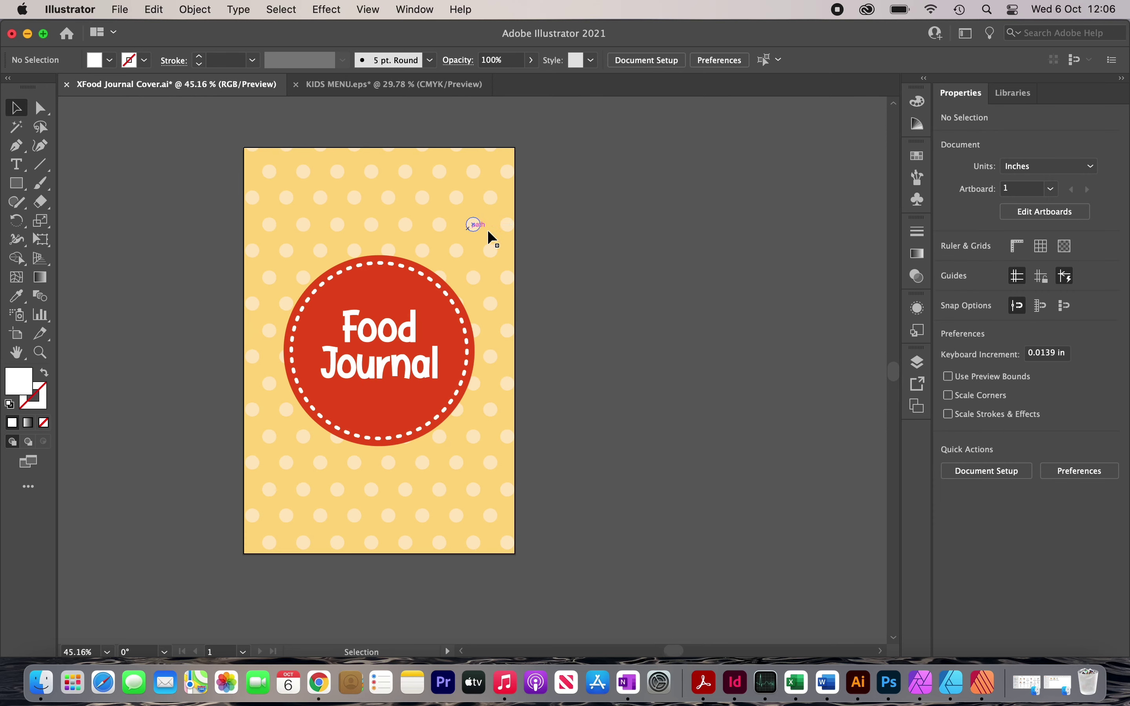
pyautogui.press('super+v')
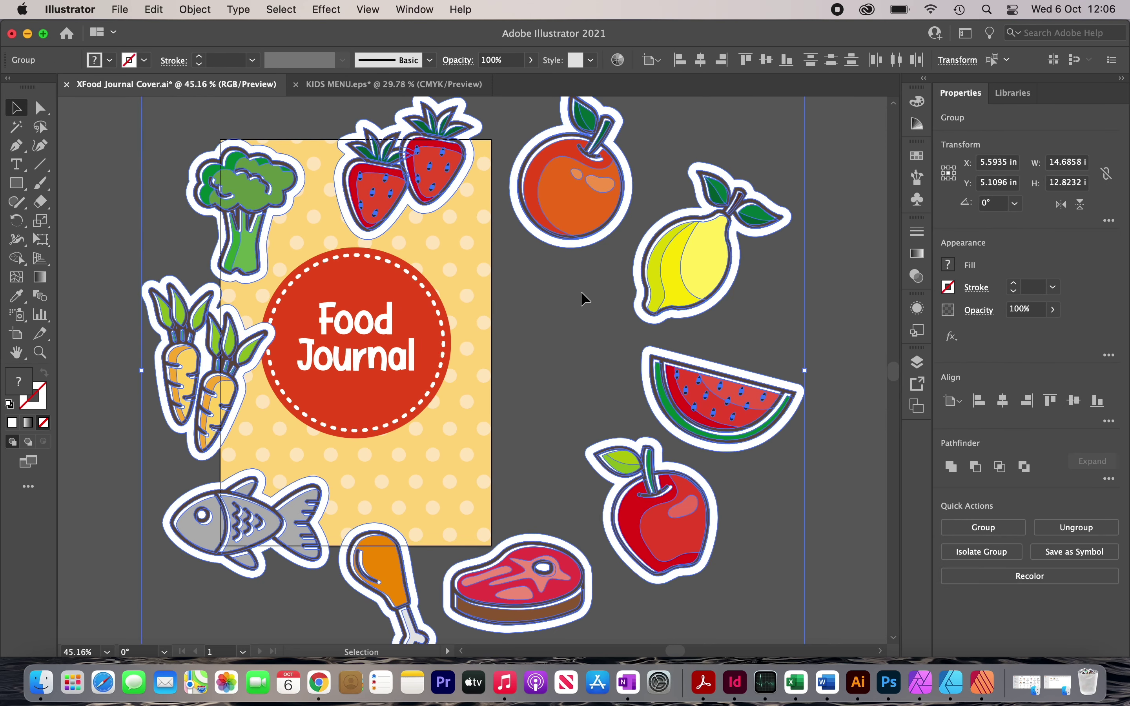
pyautogui.scroll(-3, 581, 292)
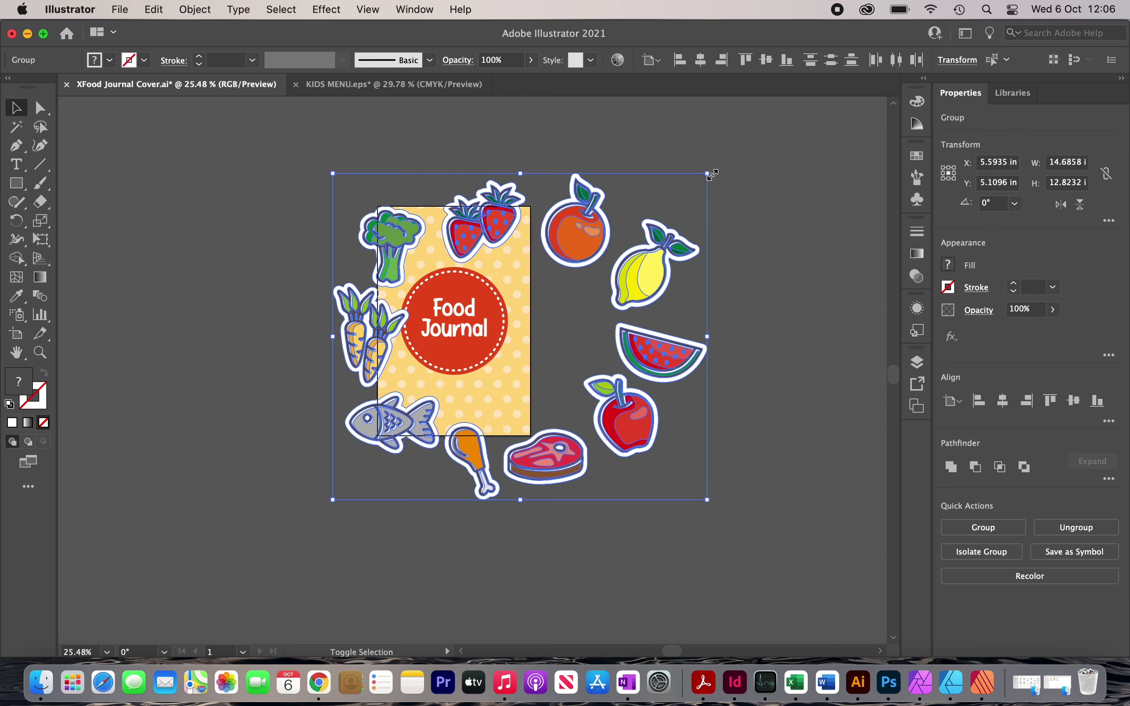
pyautogui.moveTo(713, 174); pyautogui.dragTo(590, 303)
pyautogui.scroll(4, 590, 308)
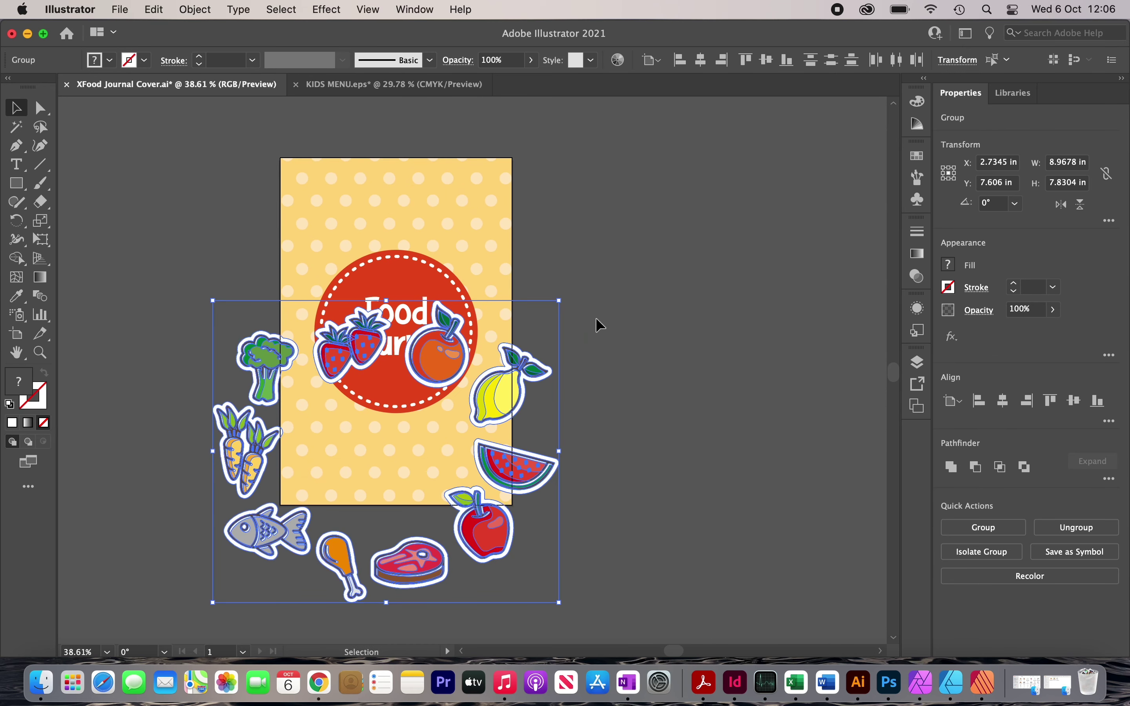
pyautogui.click(582, 351)
# Move the lemon to the cover's upper-right corner, the orange onto the circle's upper-right edge, and the broccoli above the circle
pyautogui.moveTo(518, 392); pyautogui.dragTo(485, 206)
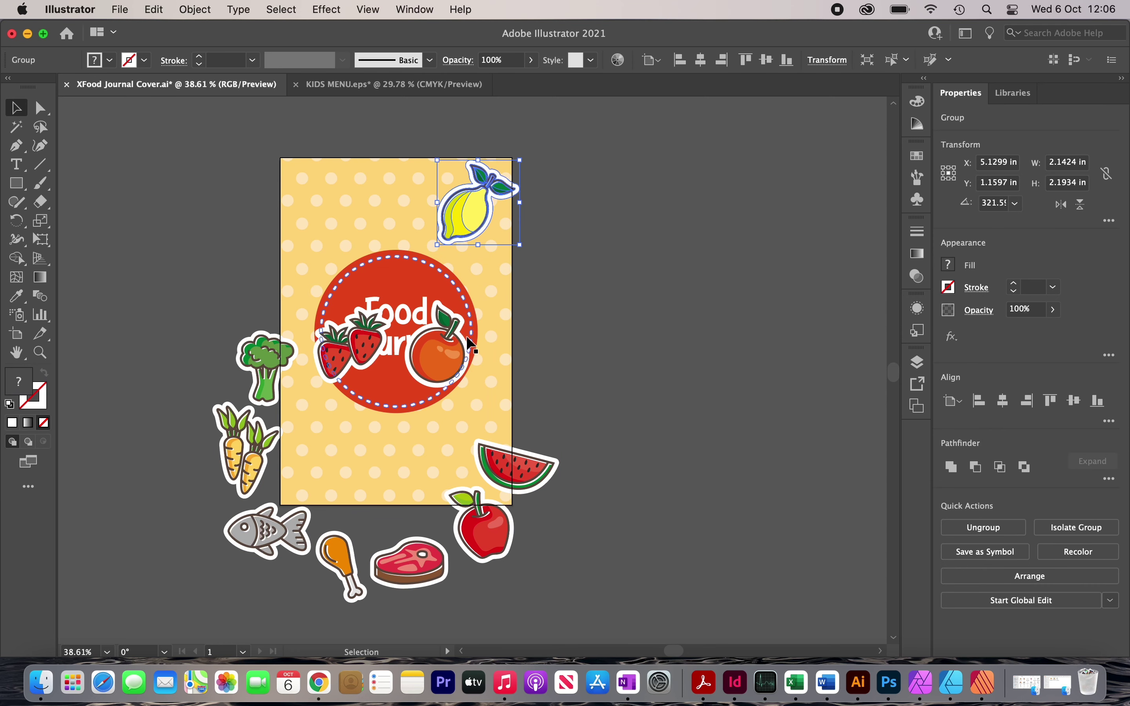
pyautogui.moveTo(448, 354); pyautogui.dragTo(492, 284)
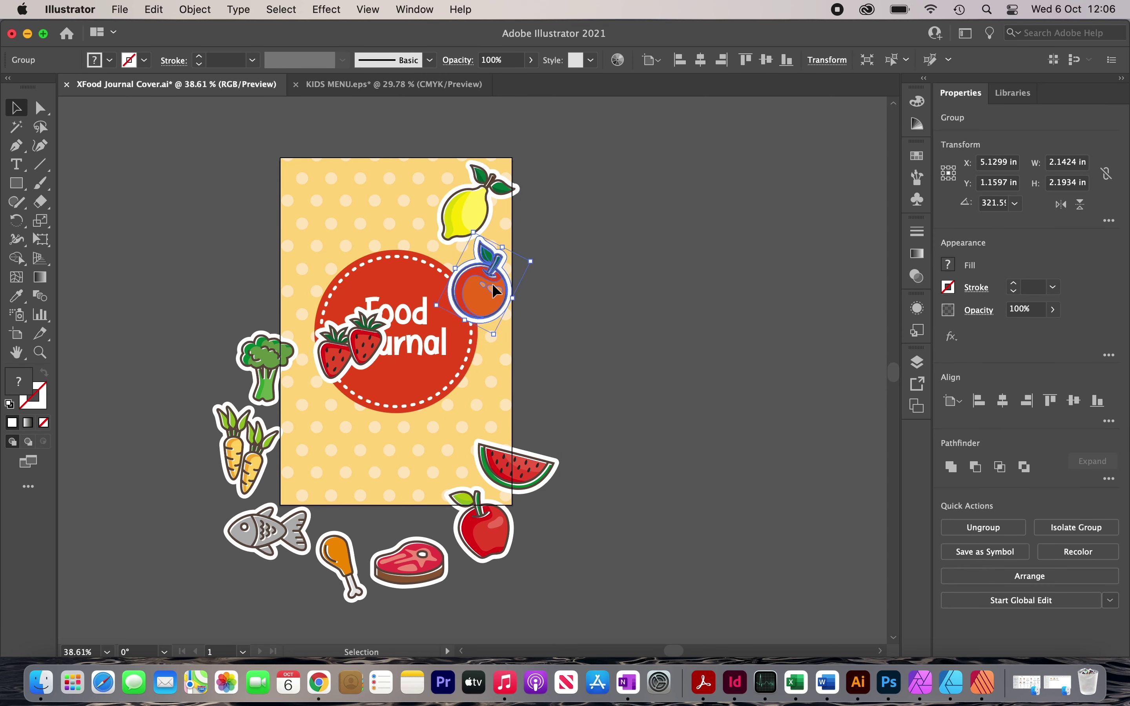
pyautogui.moveTo(266, 367); pyautogui.dragTo(364, 198)
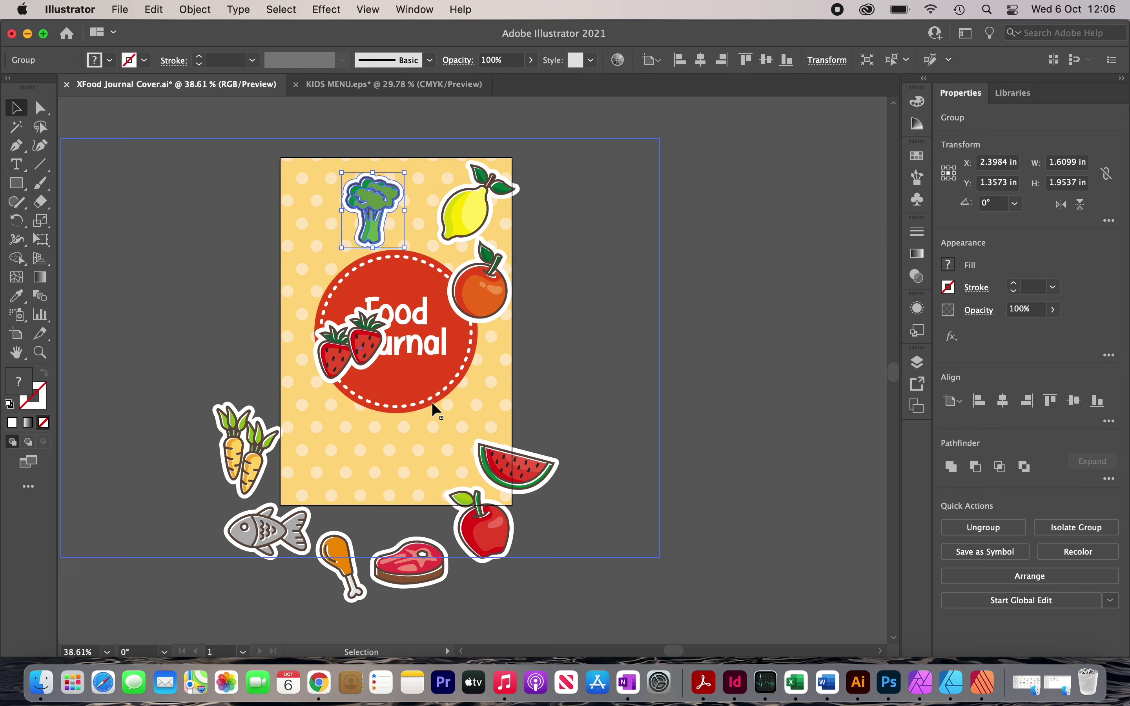
pyautogui.scroll(2, 416, 275)
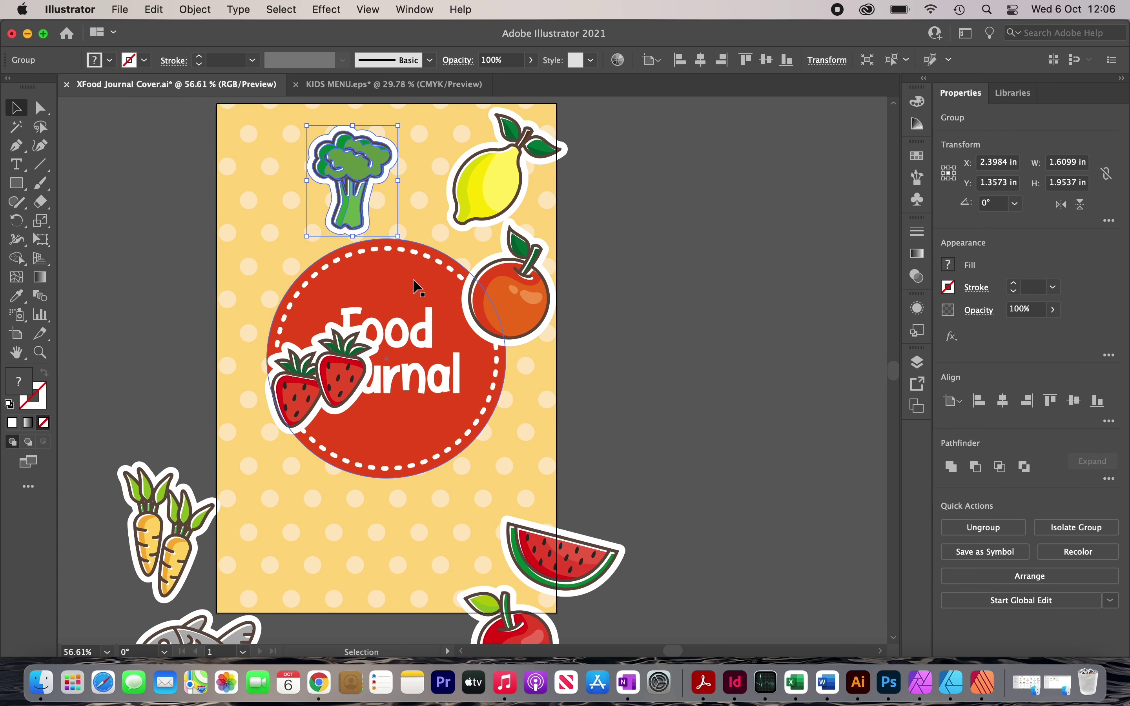
pyautogui.scroll(1, 416, 287)
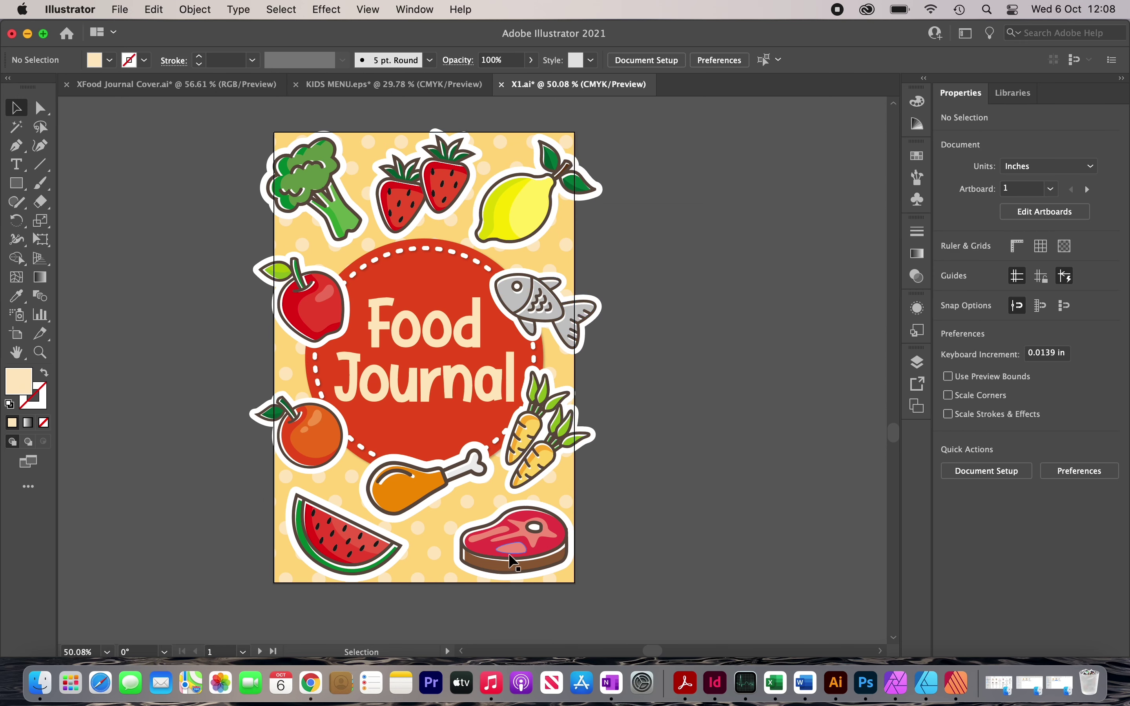
# In X1.ai, draw a cream rectangle 6 in wide and 9 in high, and centre it horizontally and vertically on the artboard
pyautogui.scroll(-3, 309, 541)
pyautogui.scroll(2, 310, 539)
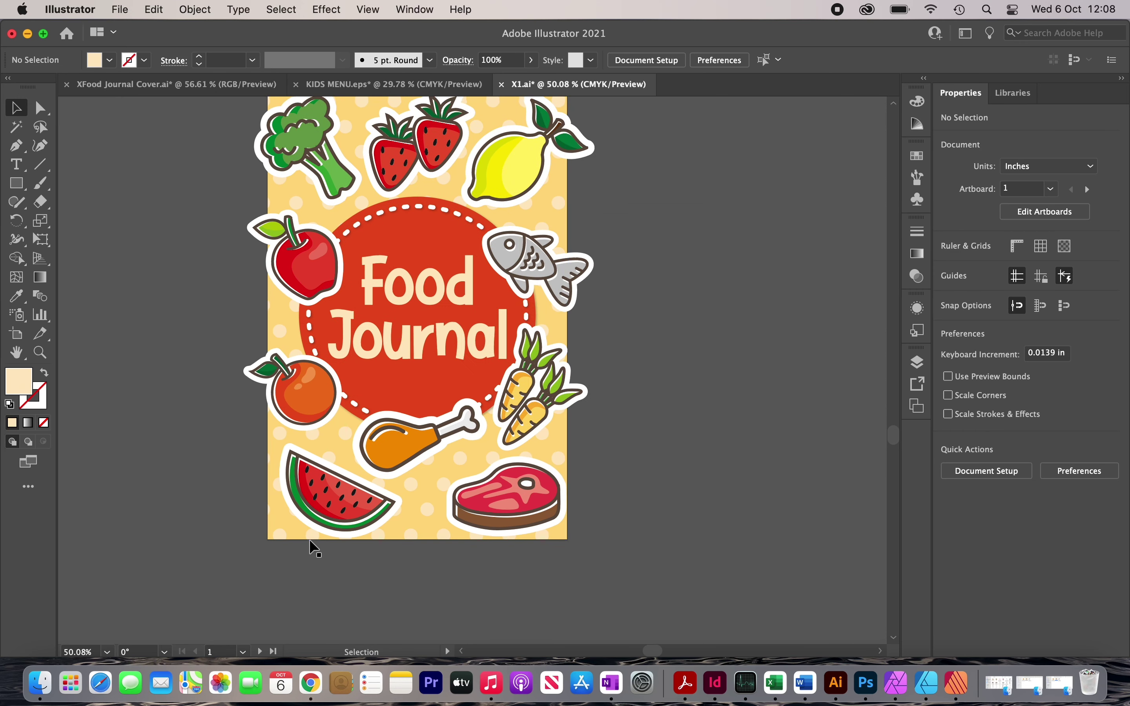
pyautogui.click(8, 183)
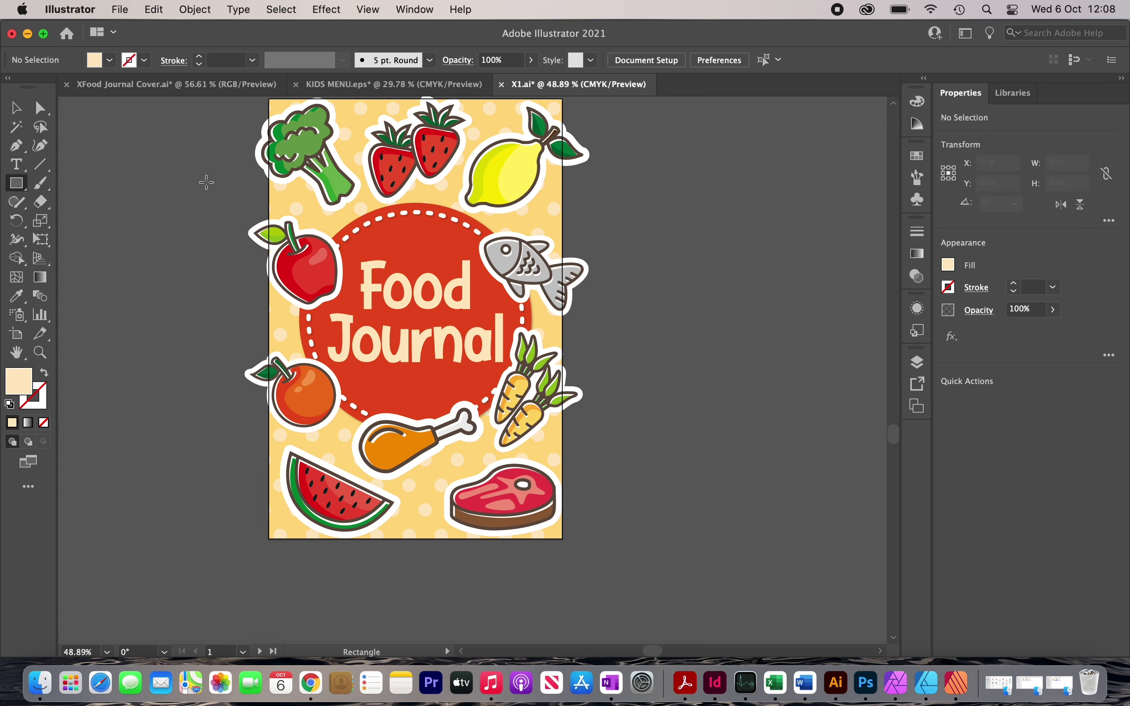
pyautogui.moveTo(633, 124); pyautogui.dragTo(826, 464)
pyautogui.click(1068, 164)
pyautogui.write('6')
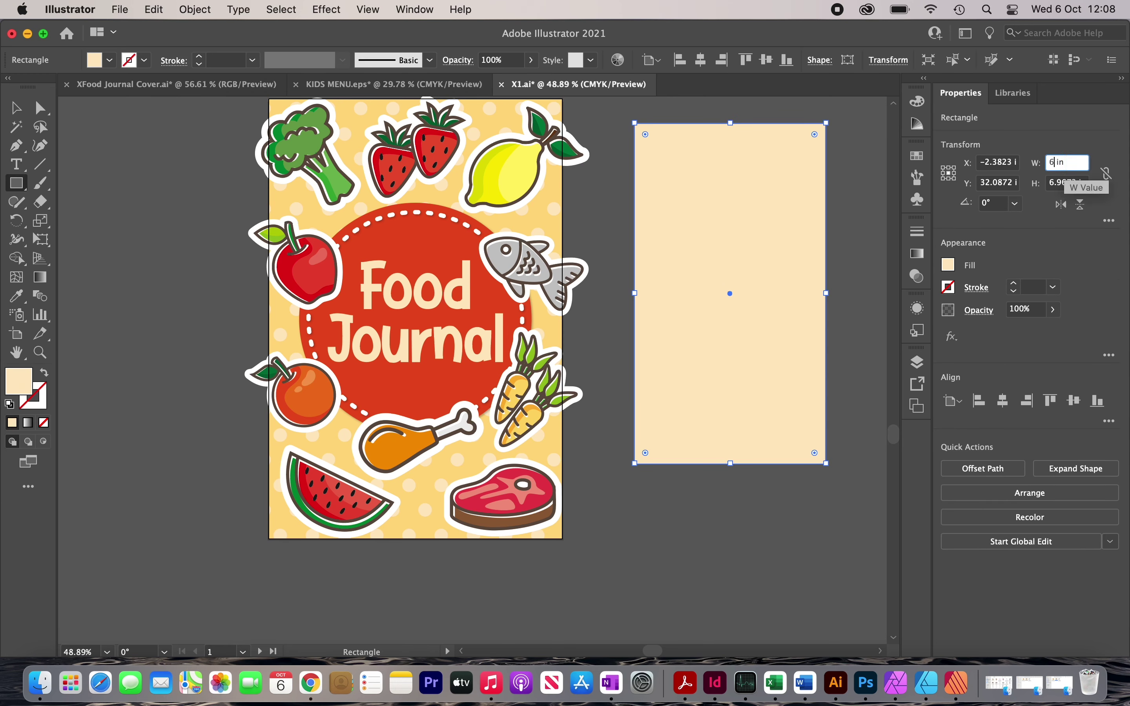
pyautogui.click(1065, 182)
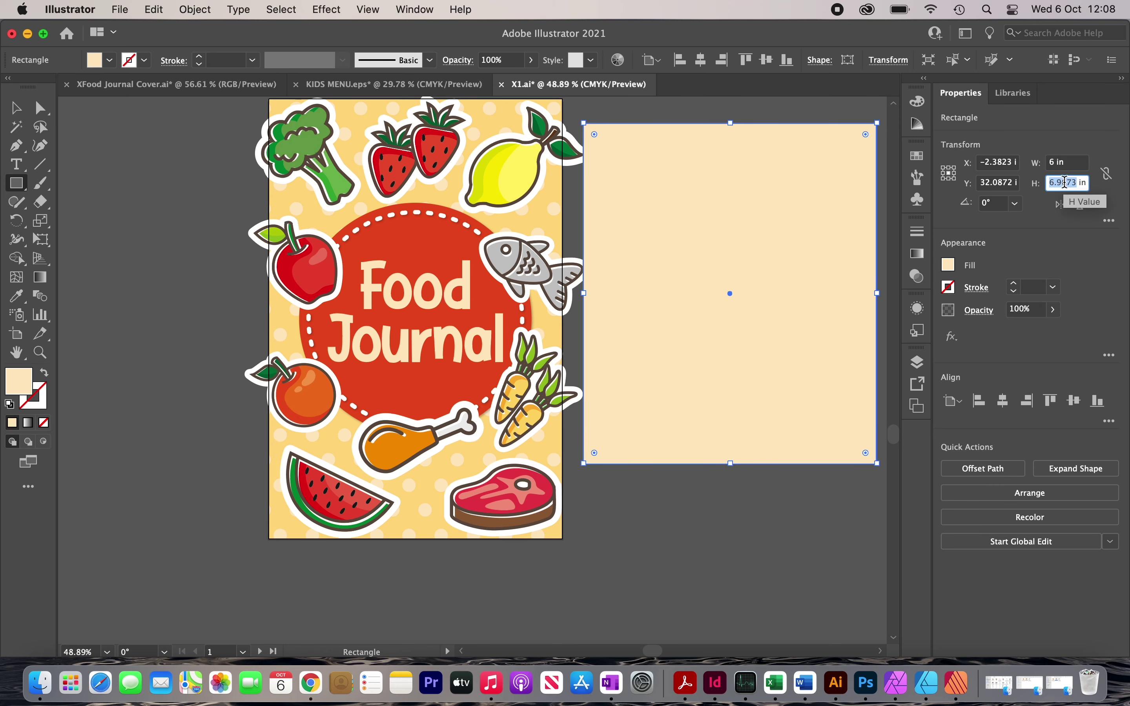
pyautogui.write('9')
pyautogui.press('Return')
pyautogui.click(1005, 400)
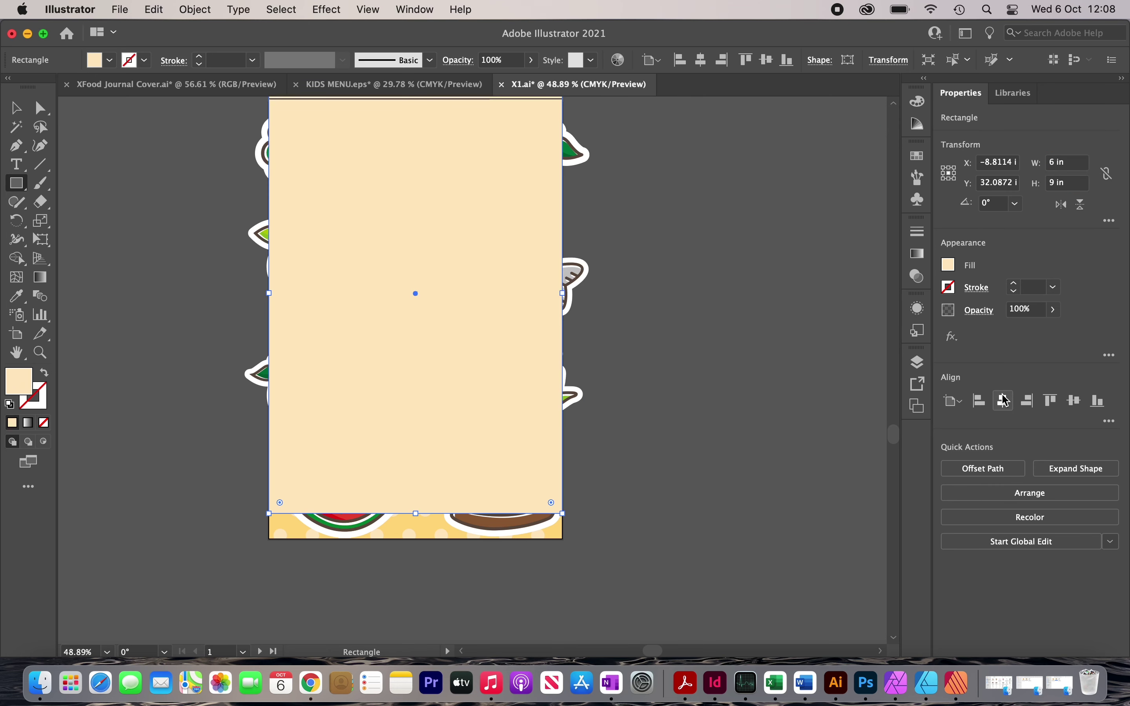
pyautogui.click(1075, 400)
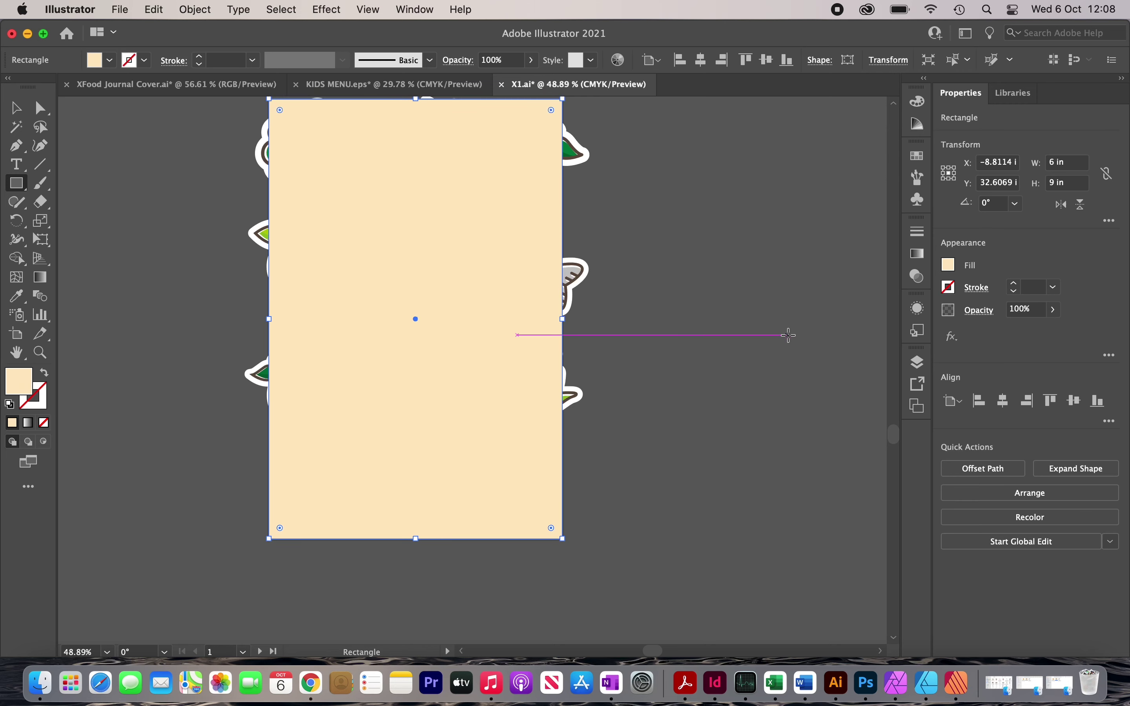
# Try a clipping mask made from the cream rectangle and the food sticker group, and undo it
pyautogui.press('super+0')
pyautogui.click(18, 108)
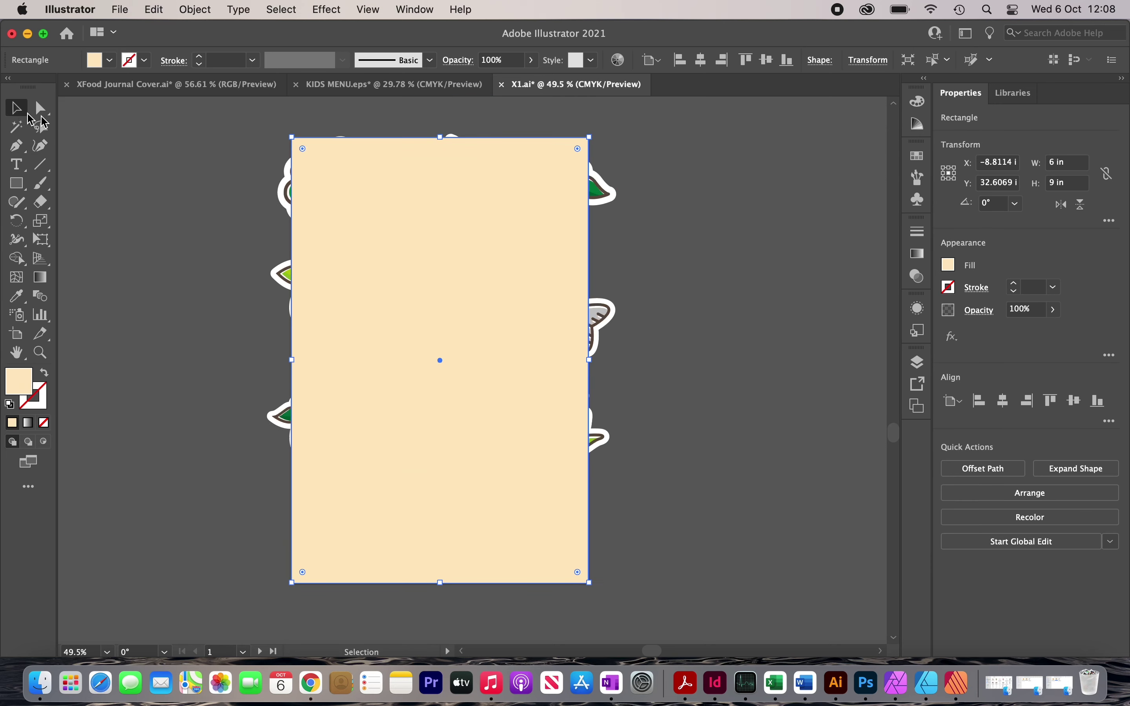
pyautogui.keyDown('shift'); pyautogui.click(609, 187); pyautogui.keyUp('shift')
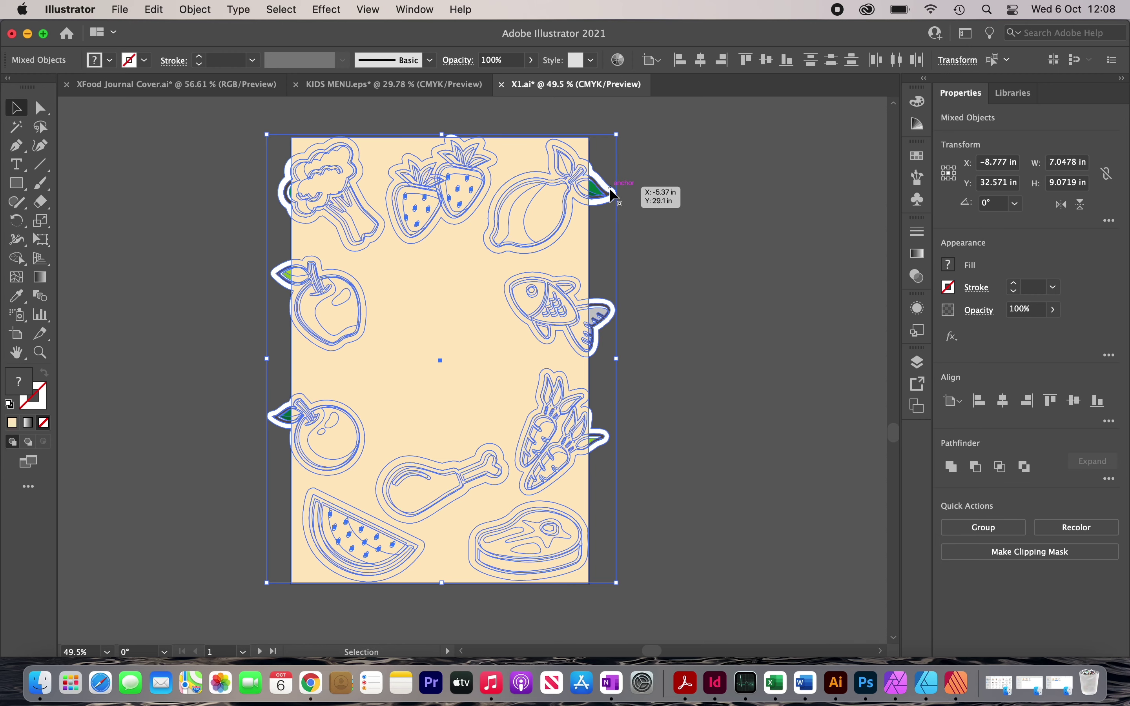
pyautogui.press('super+7')
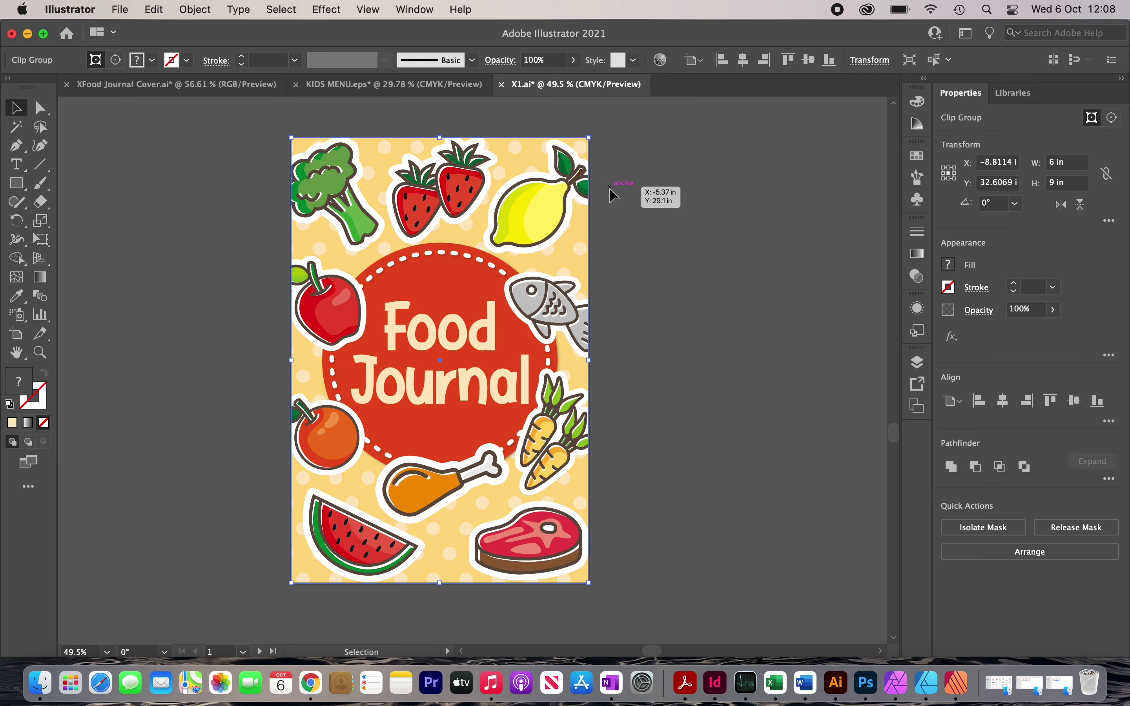
pyautogui.press('super+z')
pyautogui.click(649, 284)
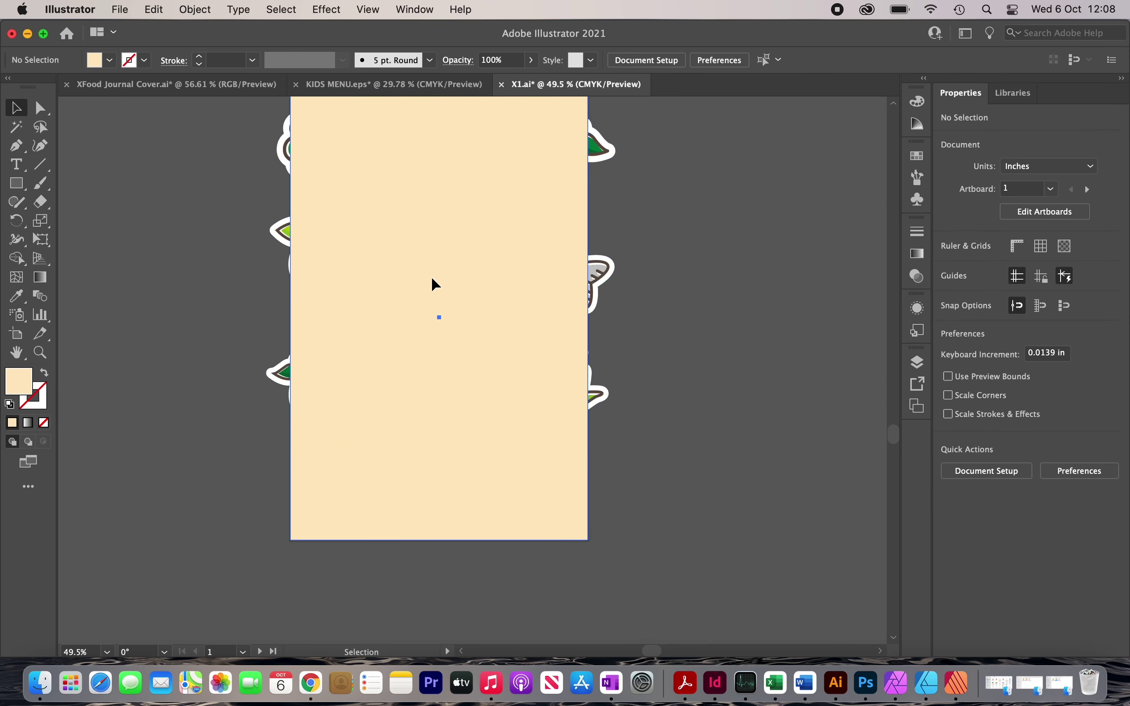
# Move the cream rectangle off the artboard, beside the cover, and try moving the grouped food stickers
pyautogui.moveTo(434, 284); pyautogui.dragTo(769, 292)
pyautogui.hscroll(3, 631, 290)
pyautogui.moveTo(521, 294); pyautogui.dragTo(393, 270)
pyautogui.press('super+z')
# Ungroup the food stickers, move the broccoli off the cover, and undo these changes to restore the group
pyautogui.press('super+shift+g')
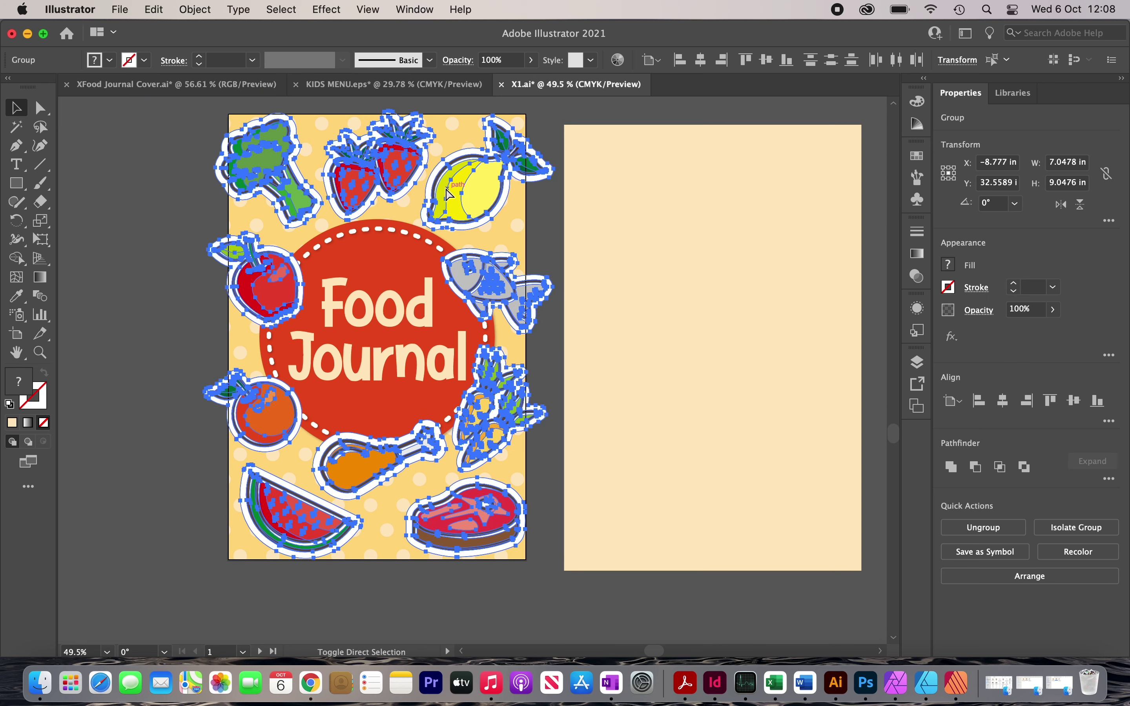
pyautogui.click(194, 193)
pyautogui.moveTo(252, 153); pyautogui.dragTo(146, 171)
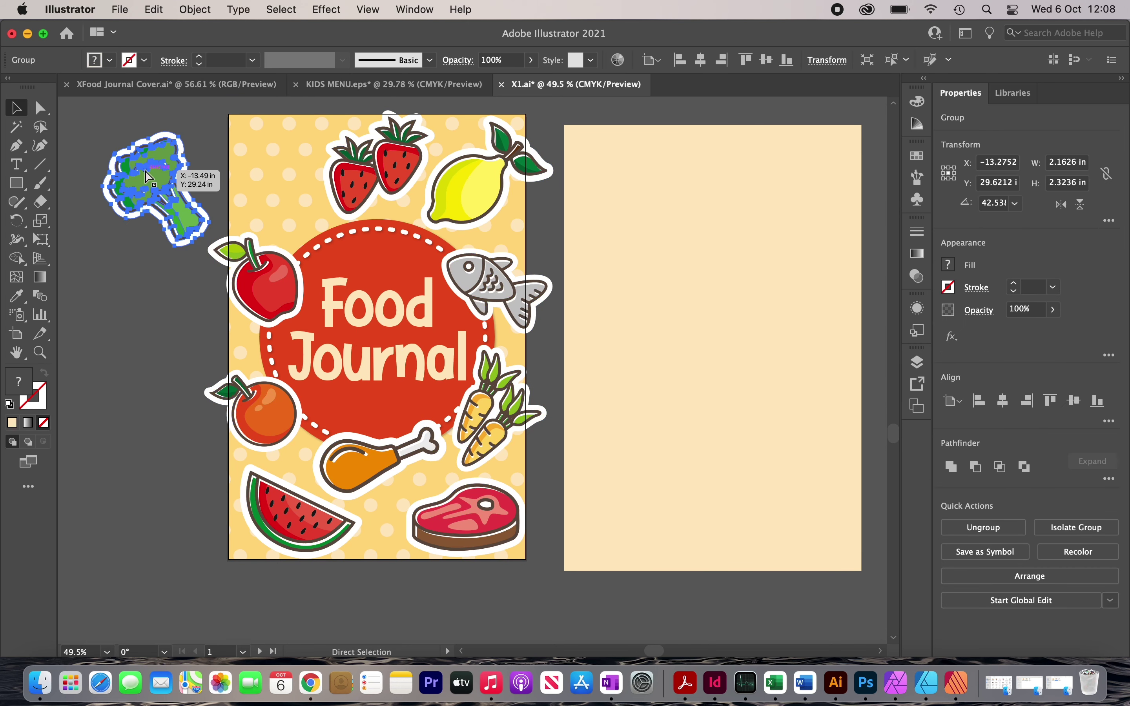
pyautogui.press('super+z')
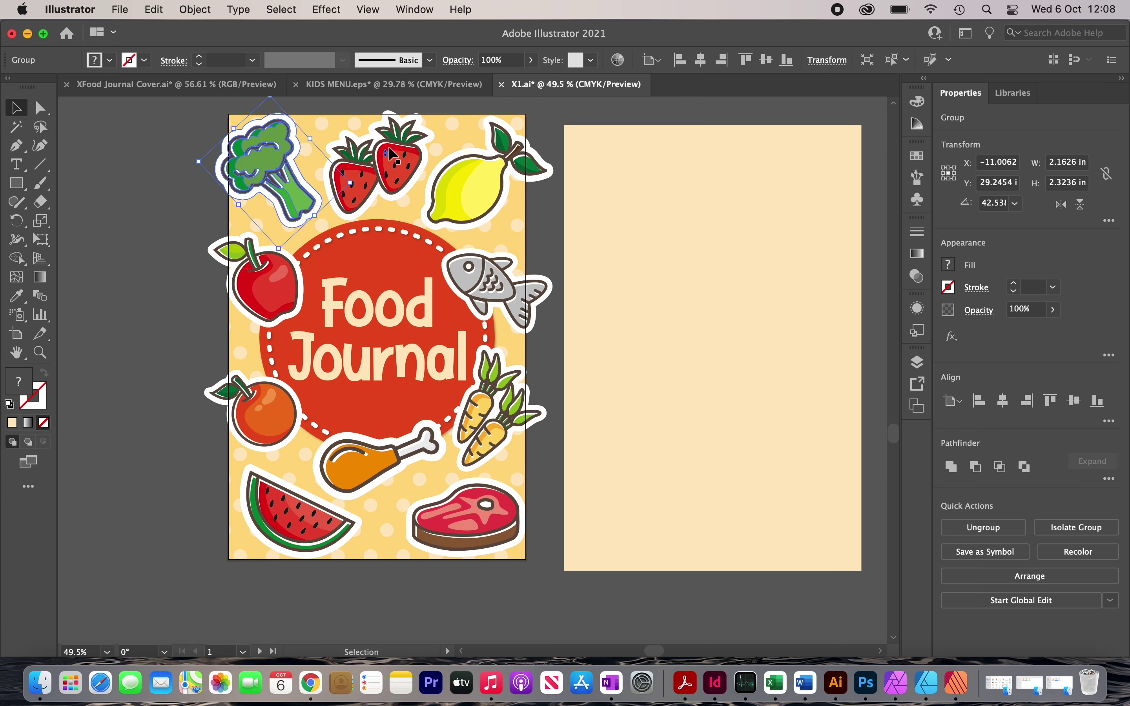
pyautogui.press('super+a')
pyautogui.press('super+c')
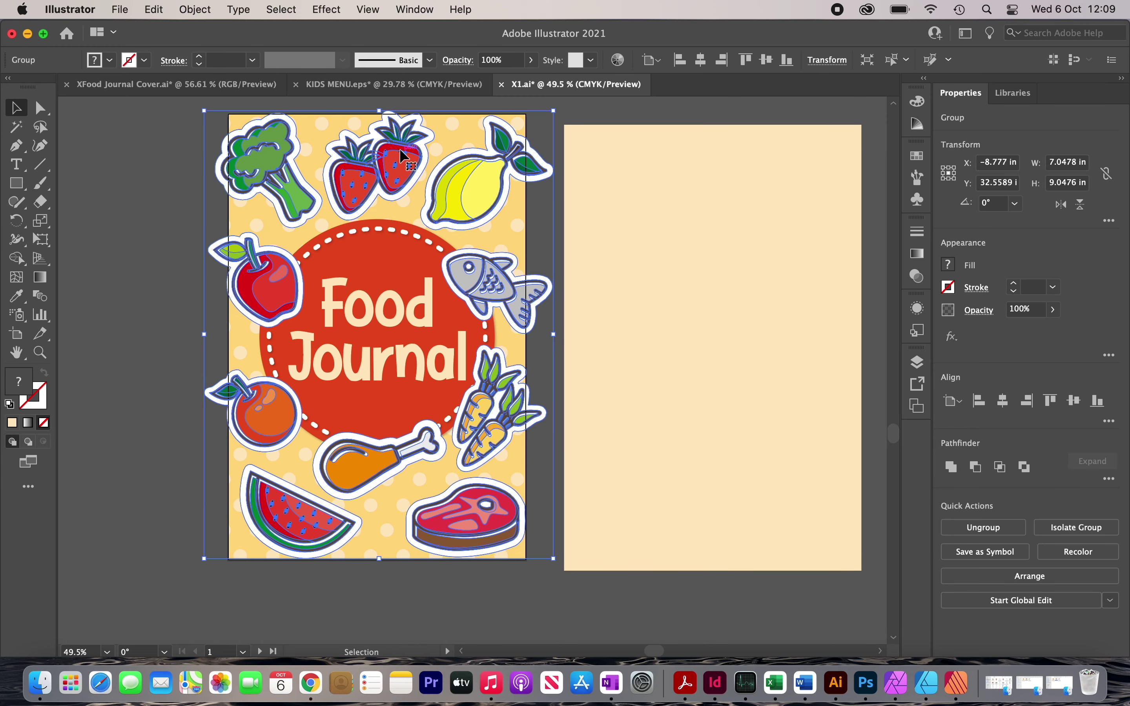
# In XFood Journal Cover, select the "Food Journal" title and try the Eyedropper on the cover artwork
pyautogui.press('super+grave')
pyautogui.click(391, 314)
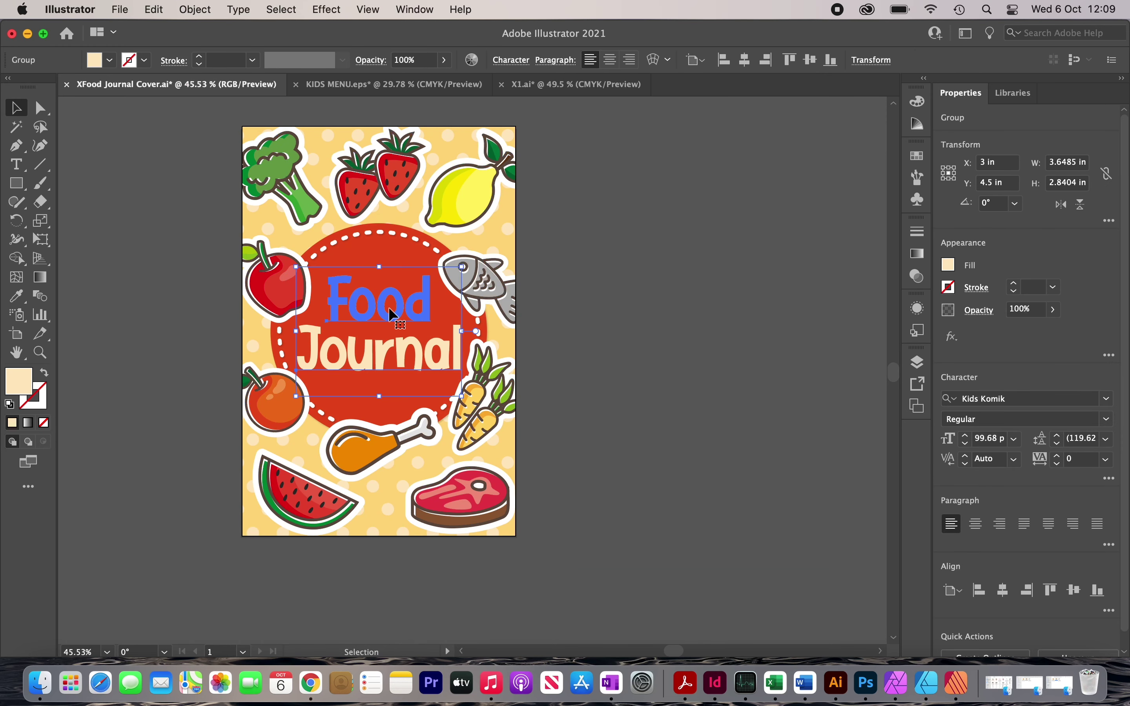
pyautogui.scroll(3, 390, 310)
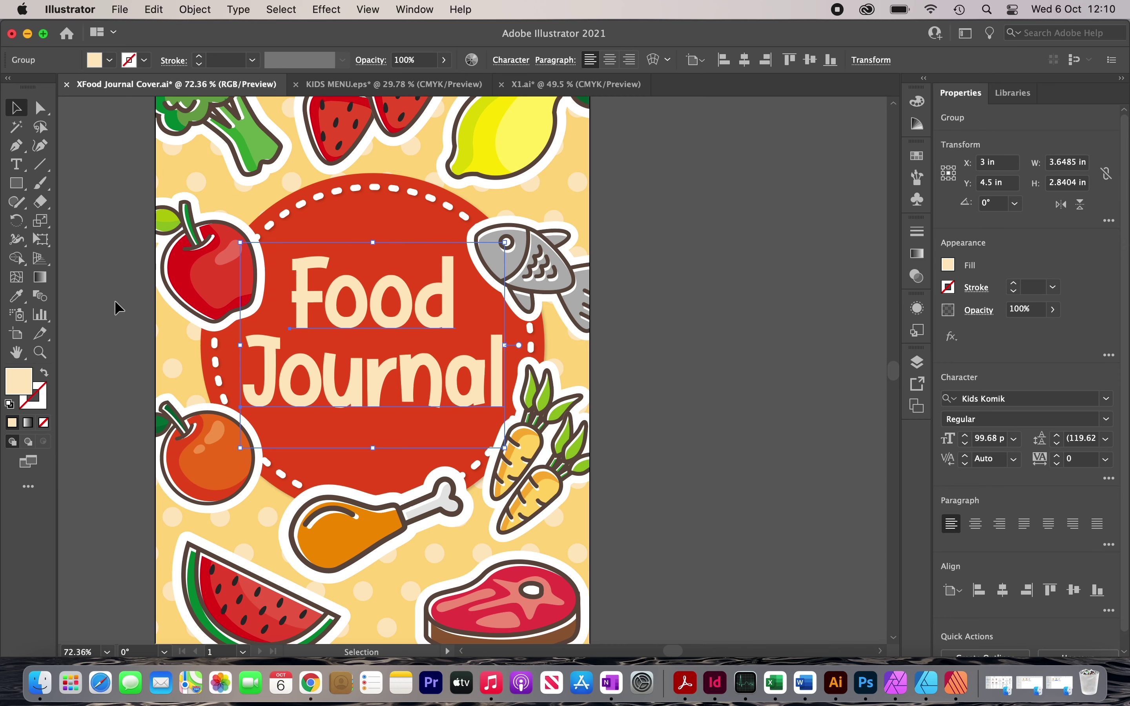
pyautogui.click(12, 306)
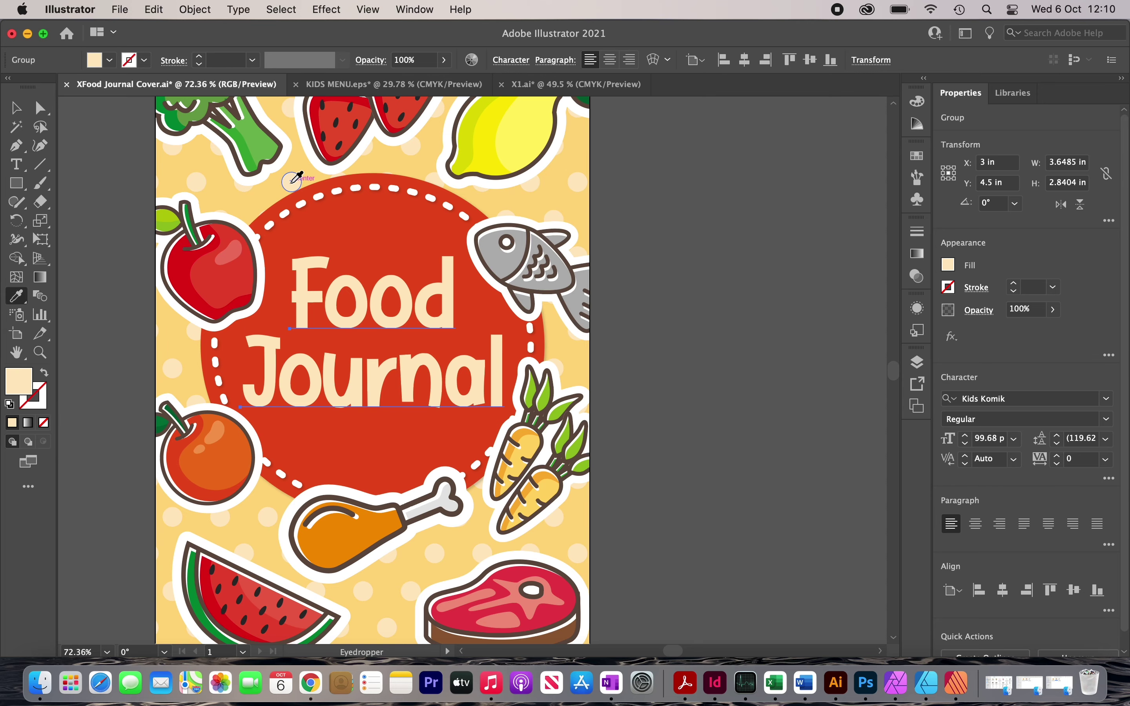
pyautogui.scroll(3, 293, 182)
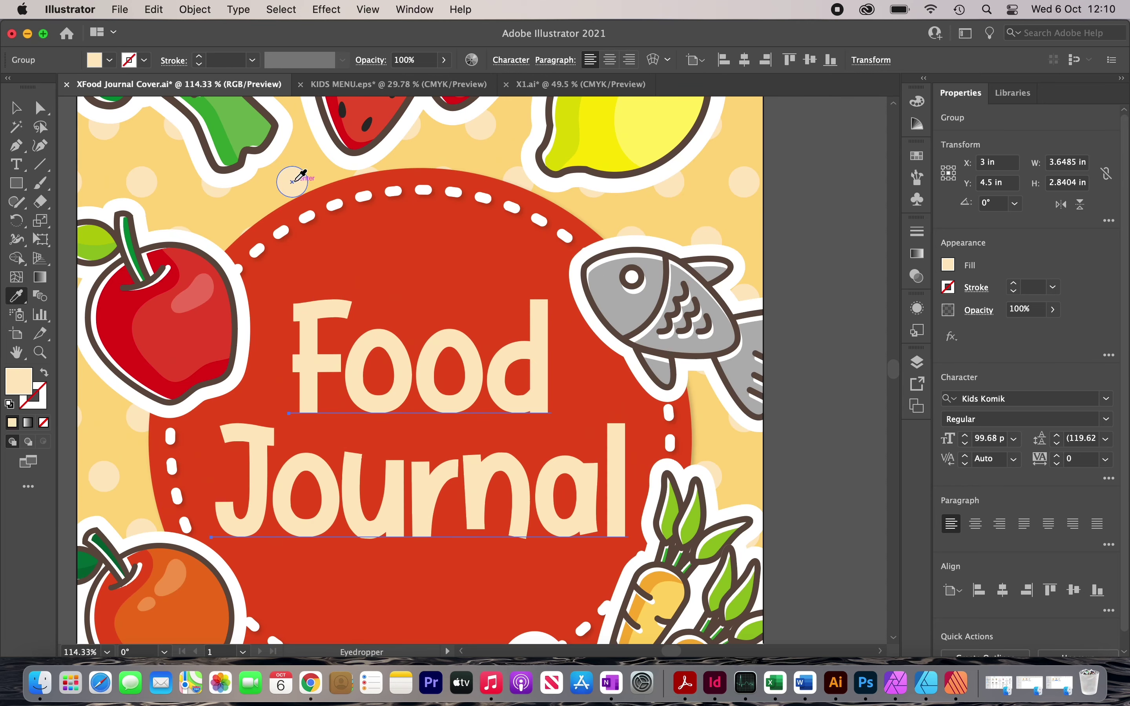
pyautogui.click(340, 203)
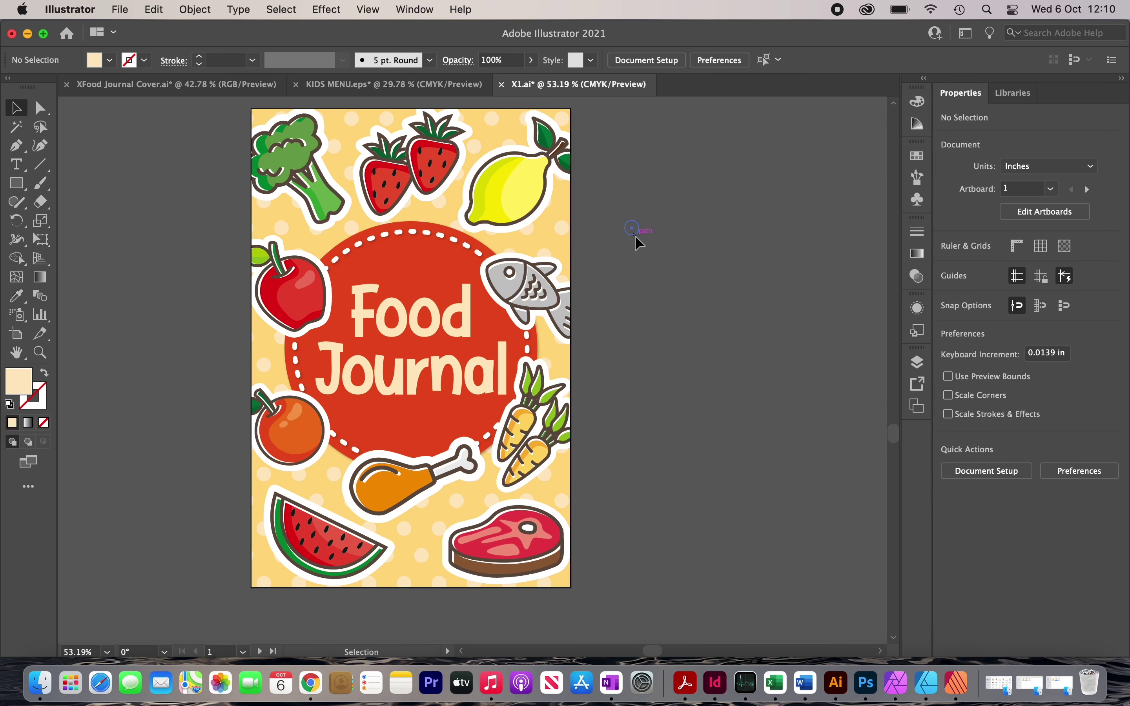
# In X1.ai, start a Drop Shadow effect on the "Food Journal" title and keep its settings clear of the artwork
pyautogui.click(433, 321)
pyautogui.scroll(1, 433, 326)
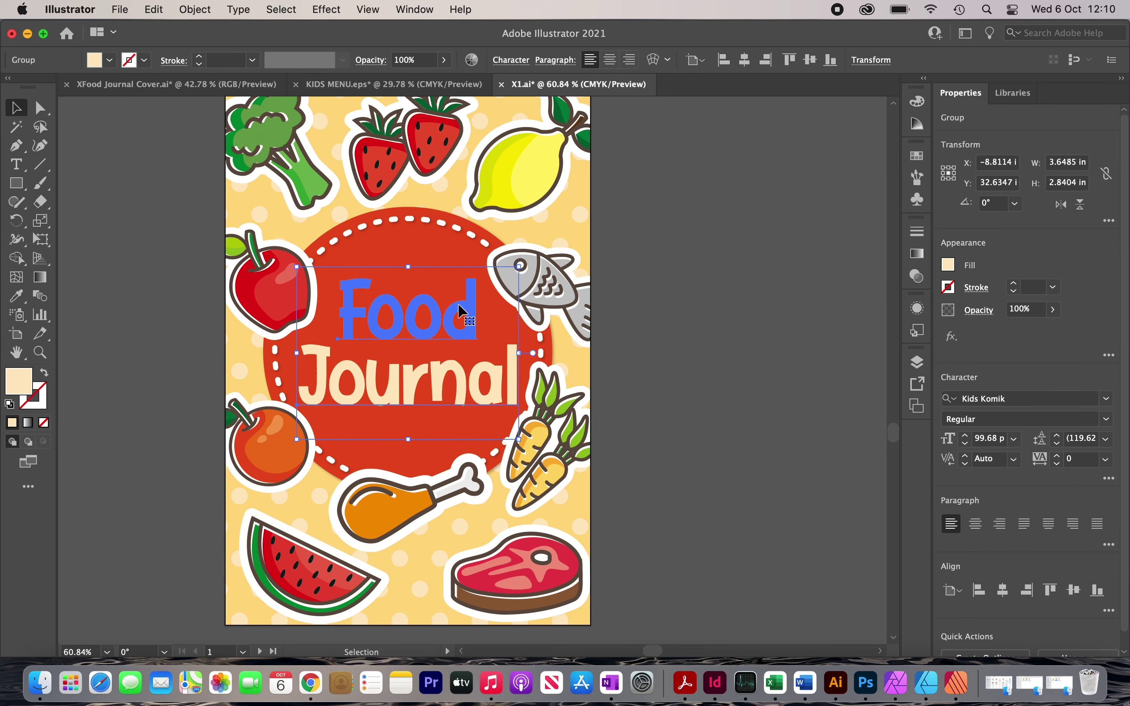
pyautogui.click(327, 10)
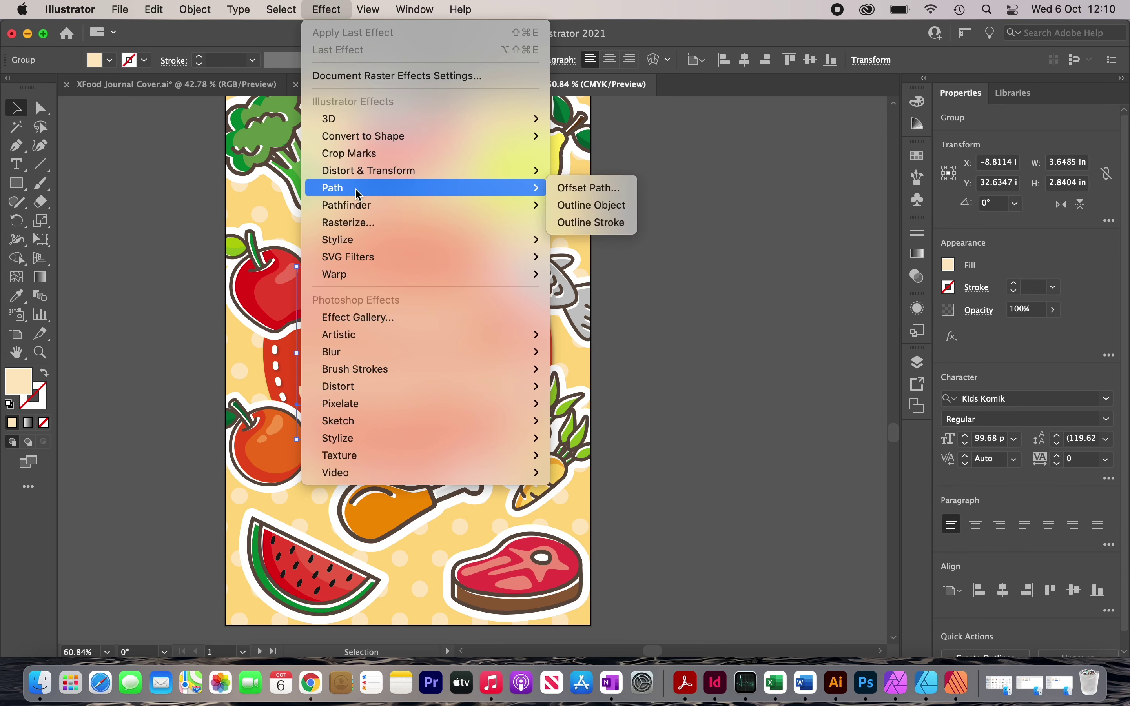
pyautogui.moveTo(370, 240)
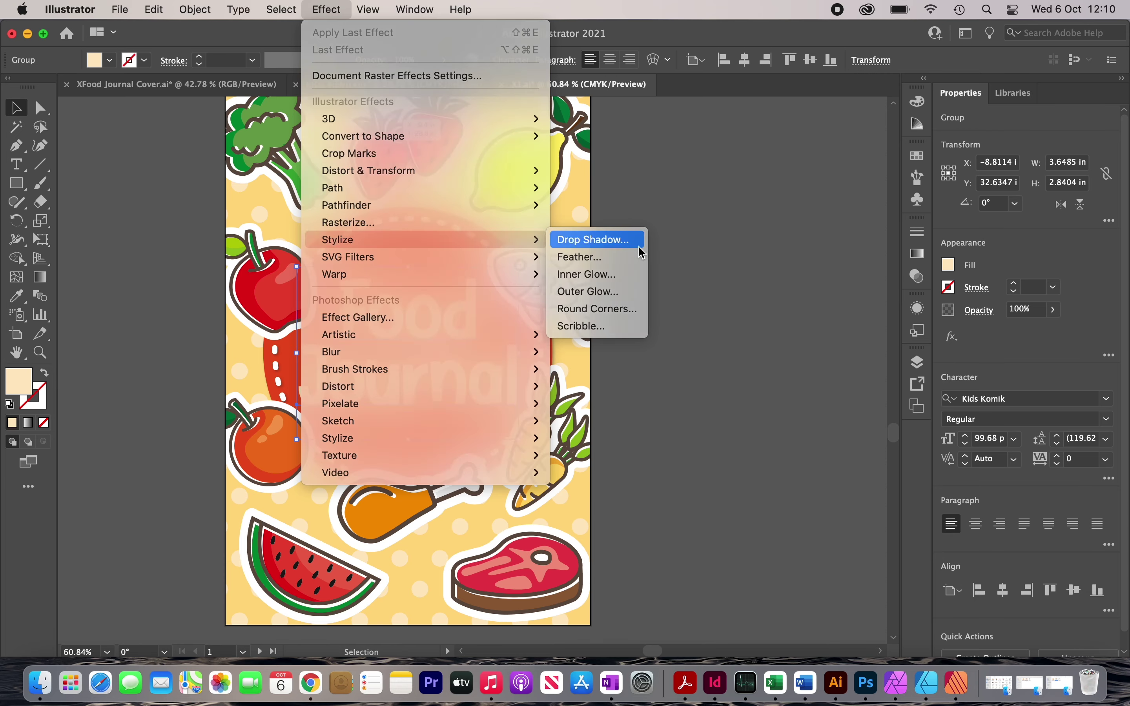
pyautogui.click(626, 239)
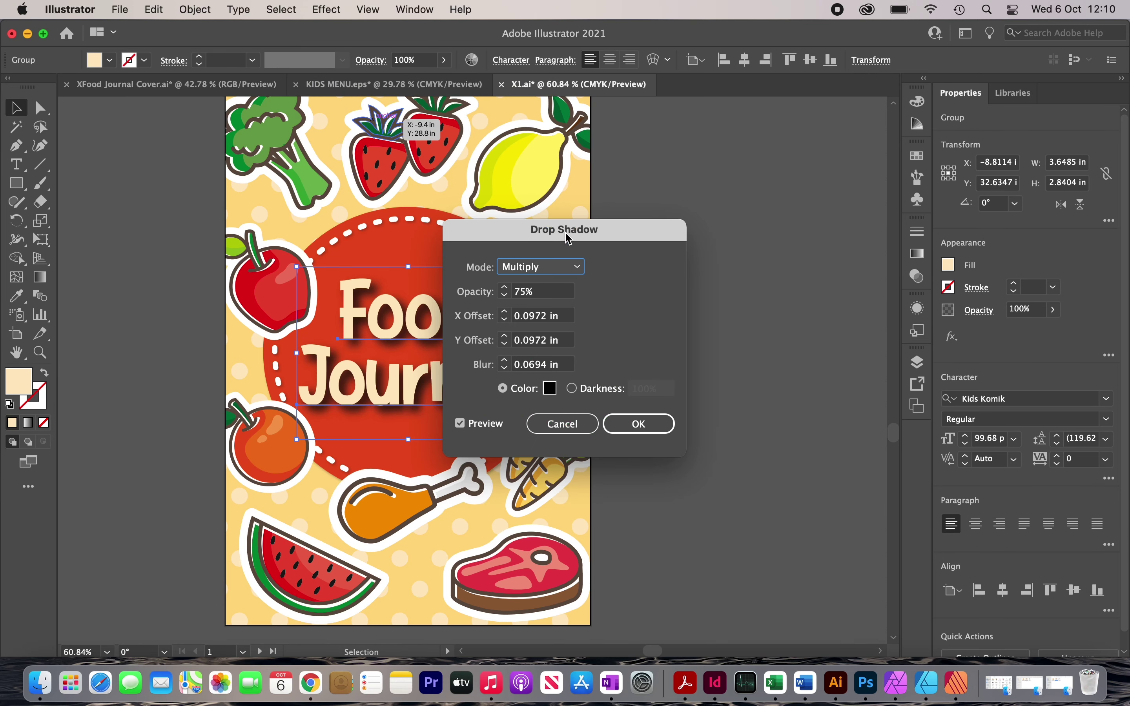
pyautogui.moveTo(568, 238); pyautogui.dragTo(751, 234)
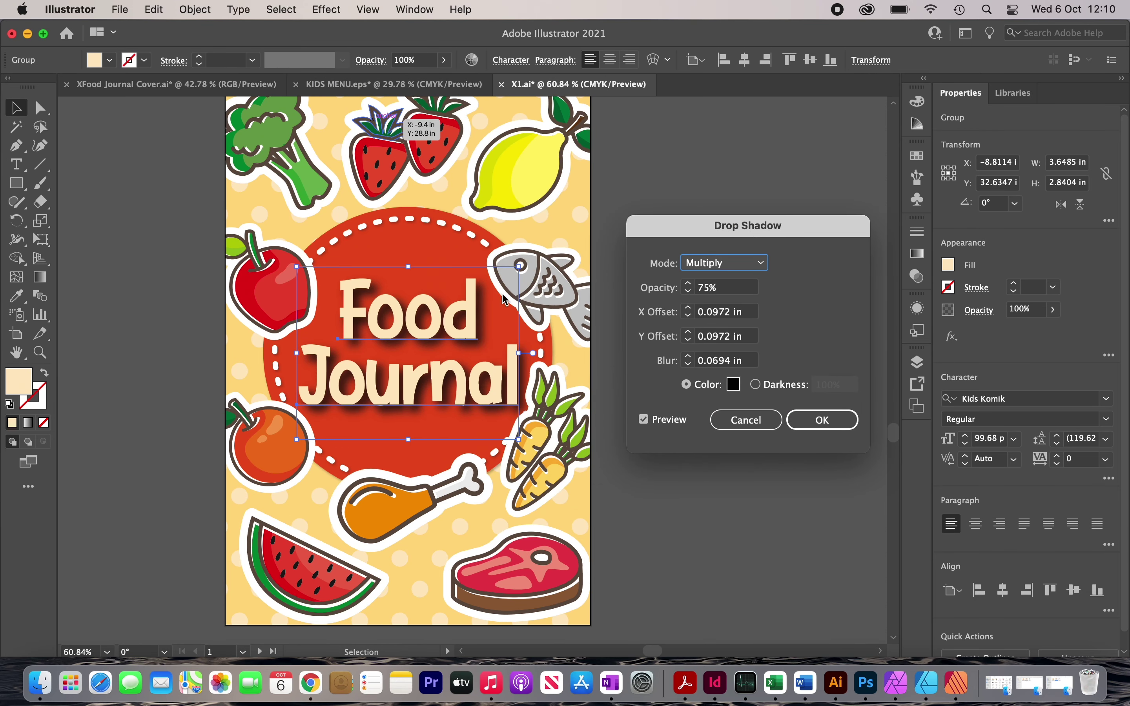
# Set the title's drop shadow to Normal mode, 25% opacity, 0.03 in X and Y offsets and 0.03 in blur, and apply it
pyautogui.click(719, 265)
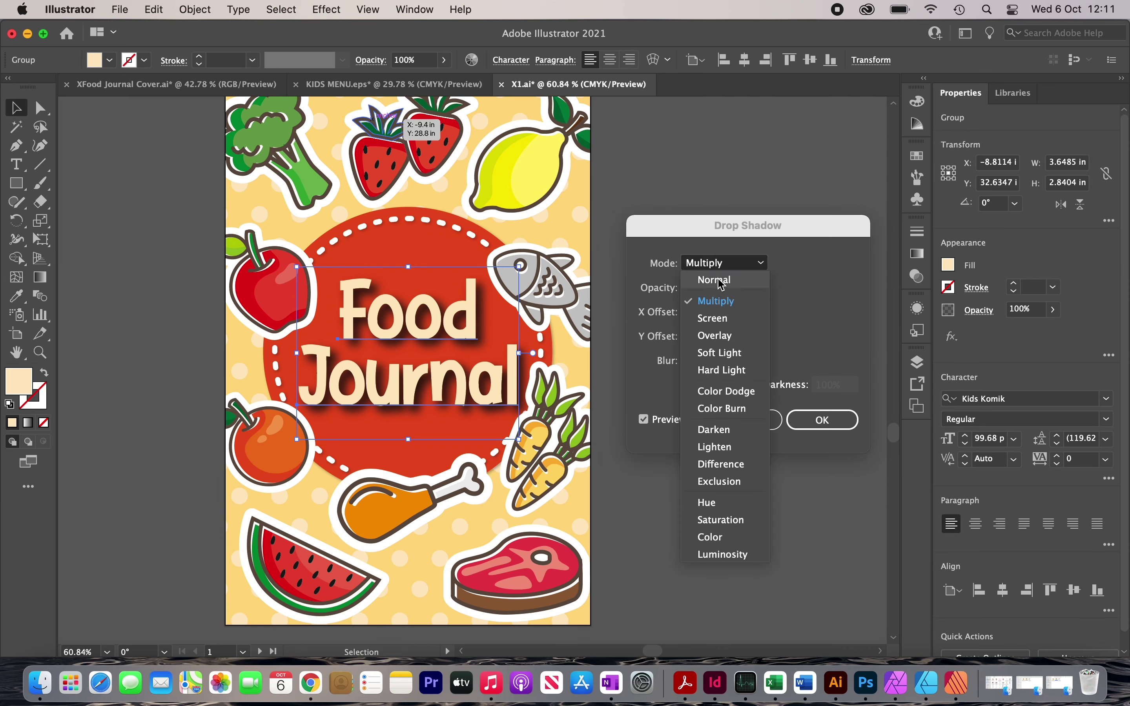
pyautogui.click(721, 280)
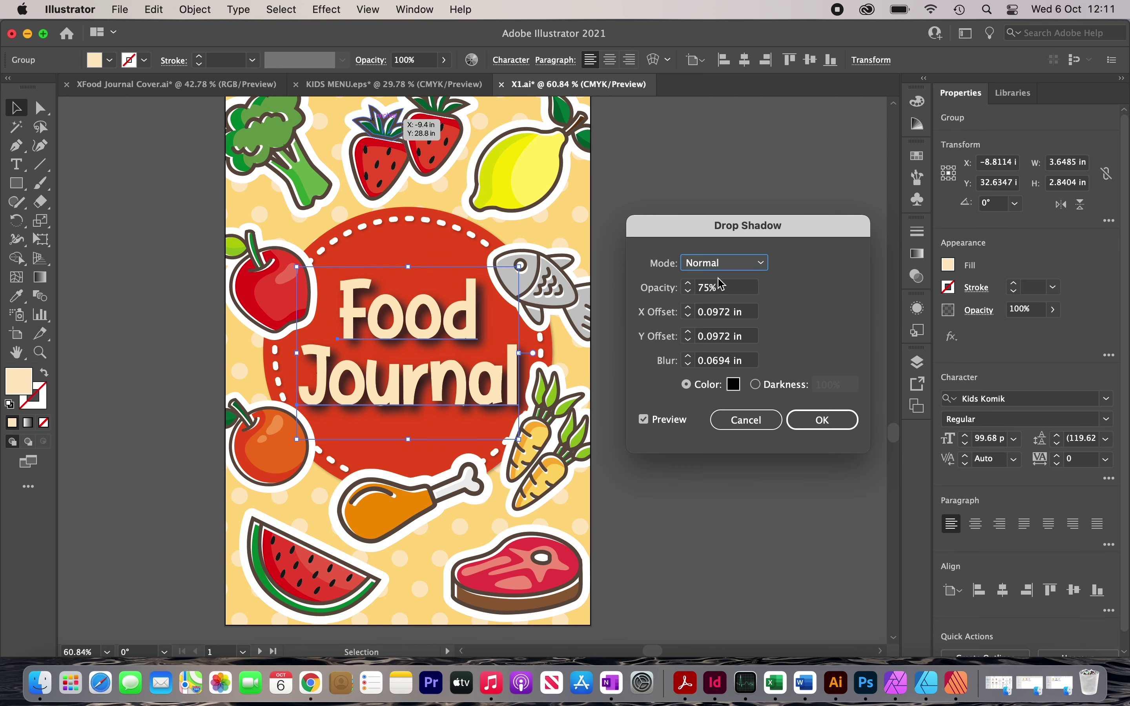
pyautogui.click(734, 313)
pyautogui.moveTo(716, 315); pyautogui.dragTo(713, 315)
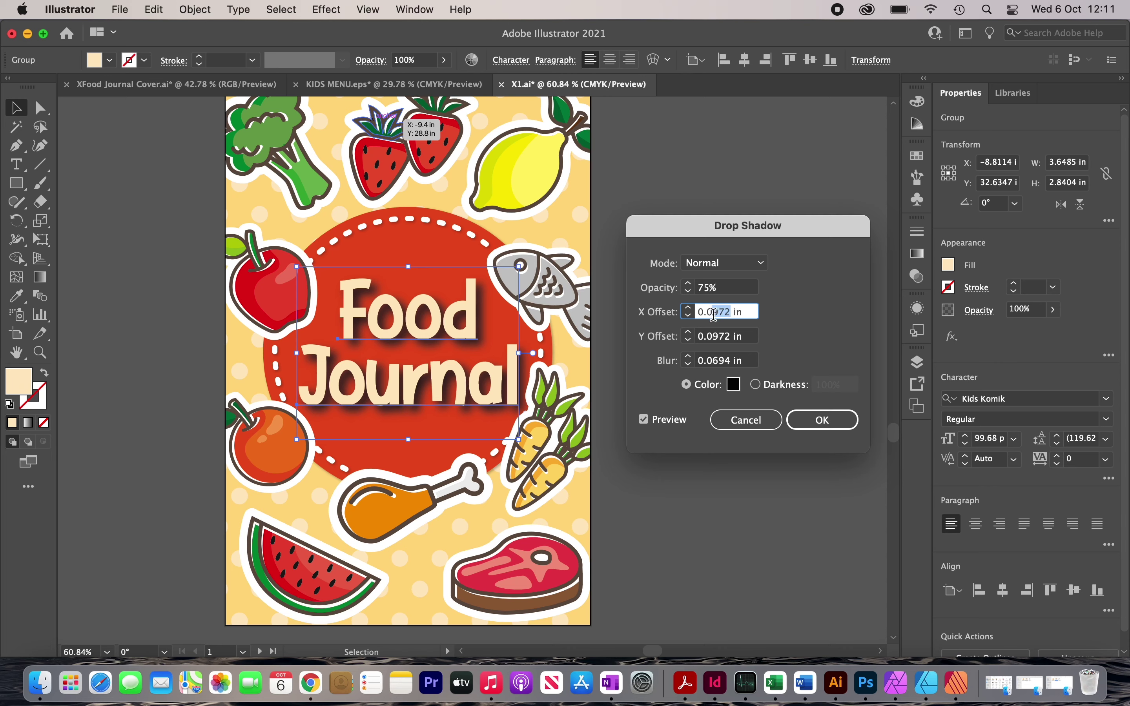
pyautogui.write('3')
pyautogui.press('Tab')
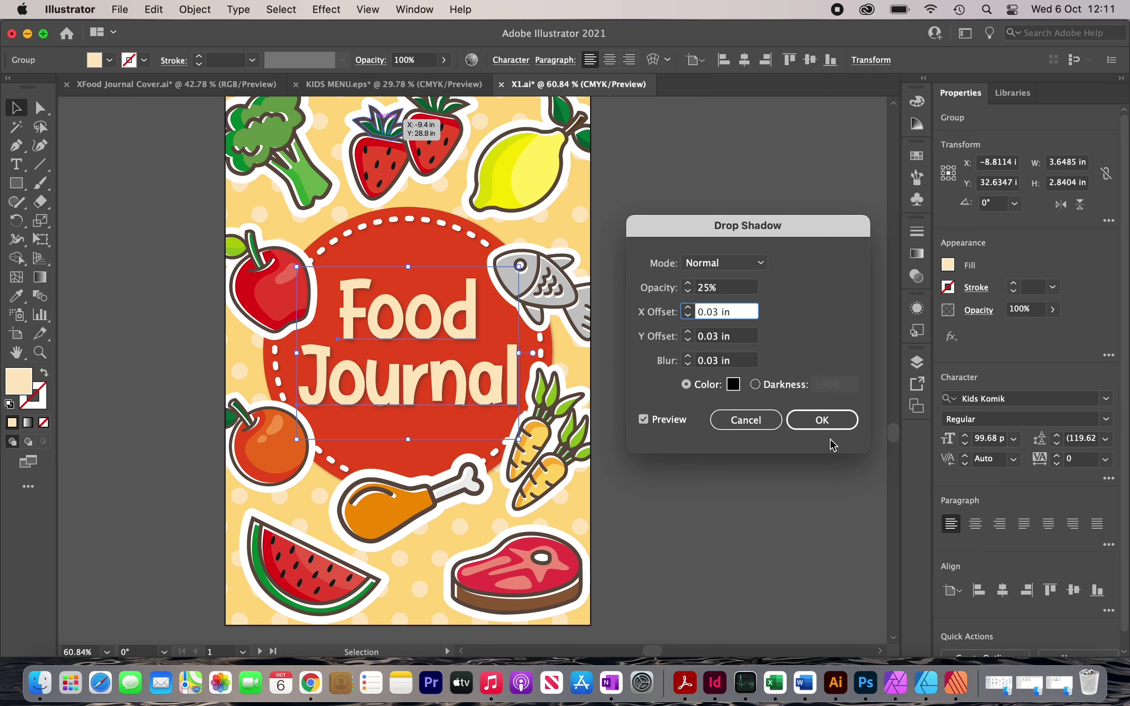
pyautogui.click(826, 420)
pyautogui.click(754, 397)
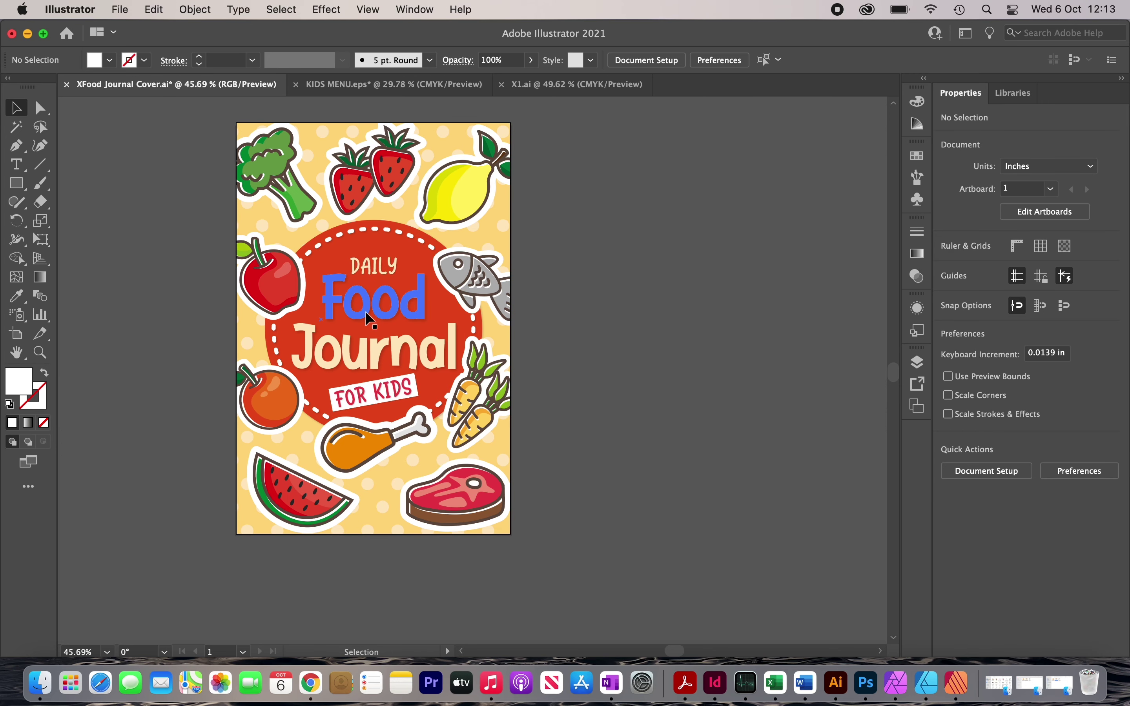
# In XFood Journal Cover, duplicate the cover artboard with its artwork and place the copy beside the original
pyautogui.scroll(3, 366, 312)
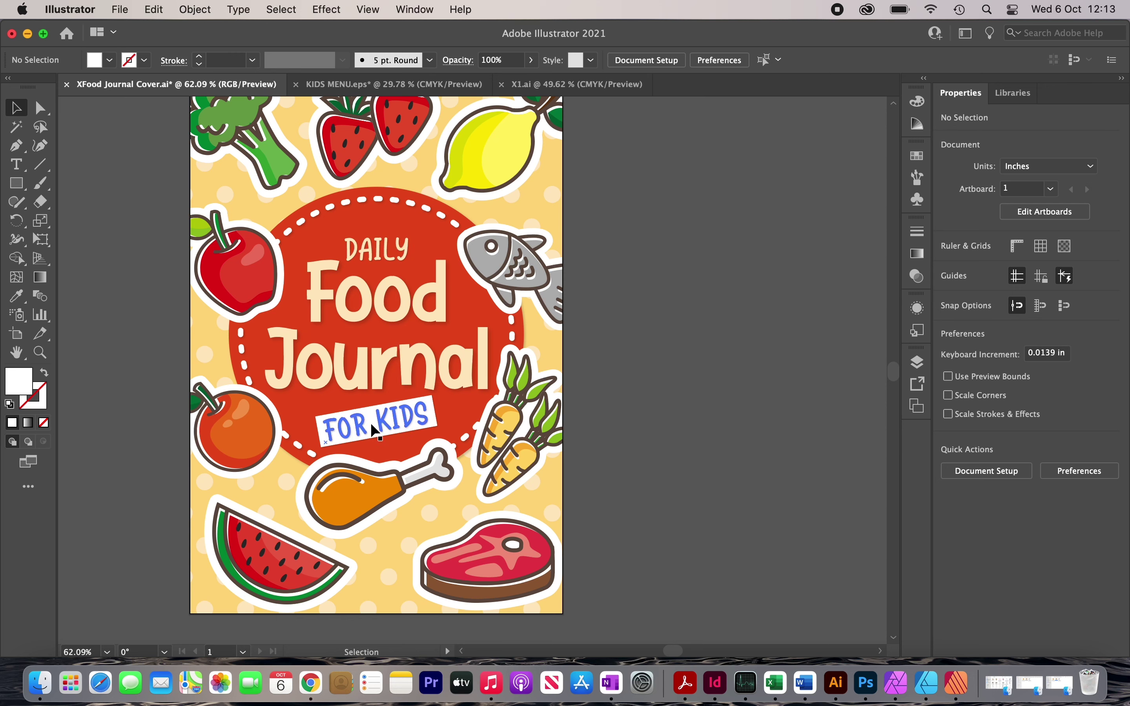
pyautogui.scroll(3, 423, 411)
pyautogui.scroll(-3, 423, 410)
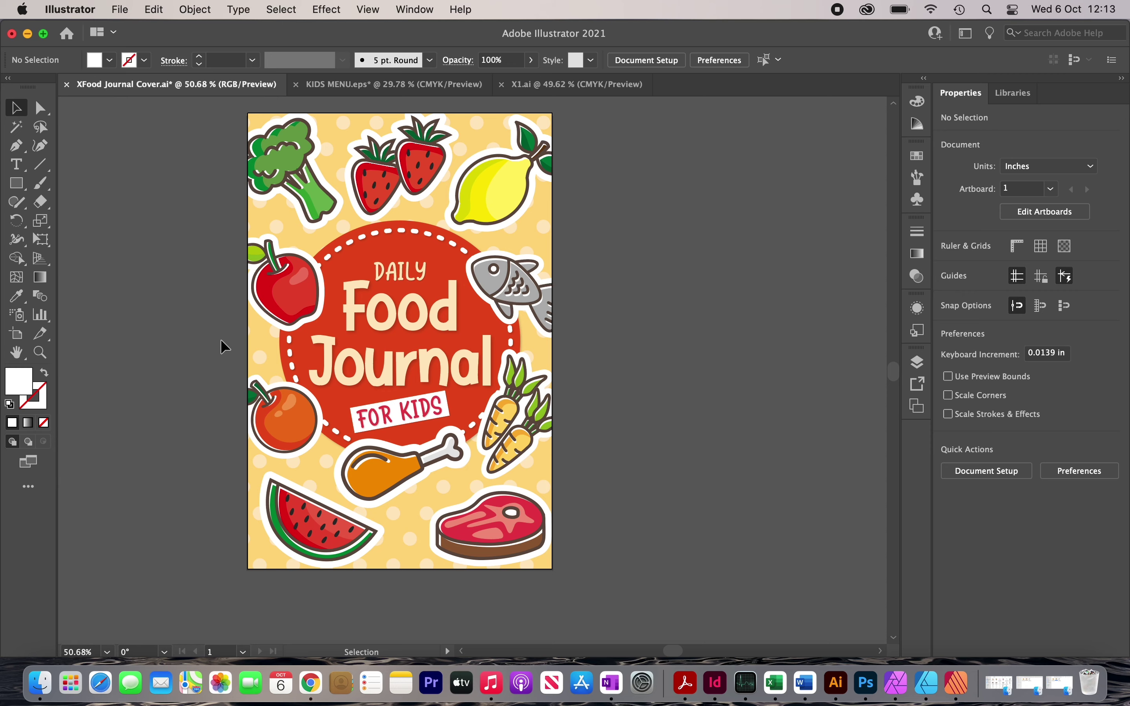
pyautogui.scroll(-2, 221, 339)
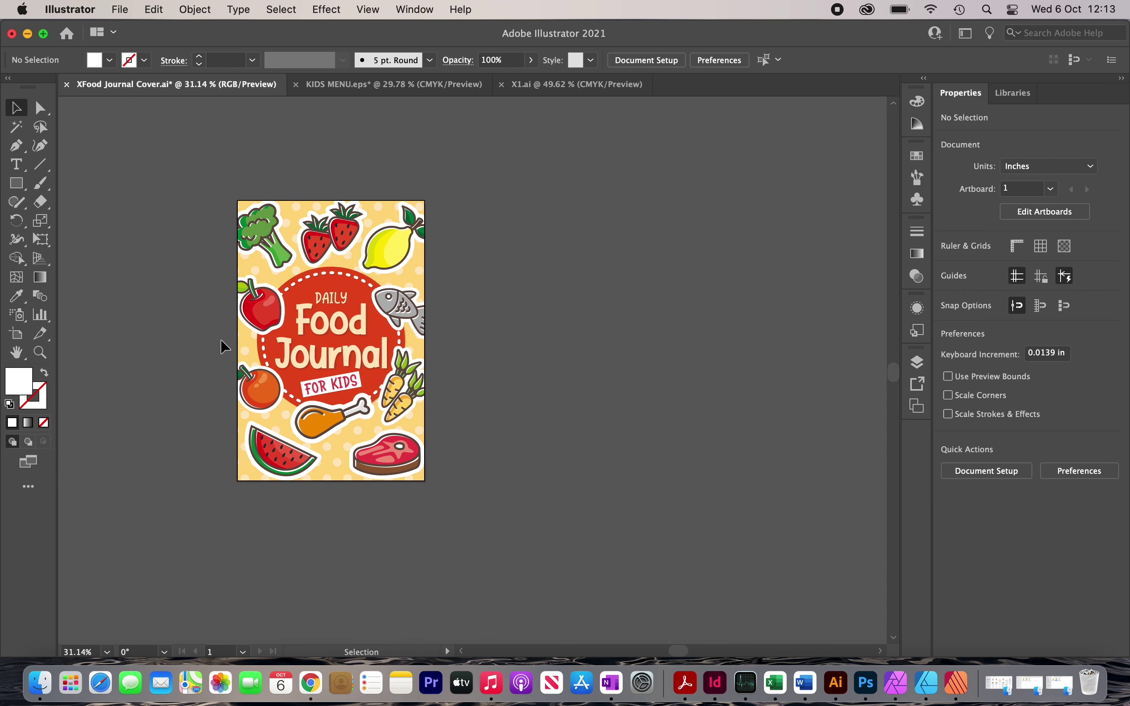
pyautogui.click(653, 59)
pyautogui.click(703, 219)
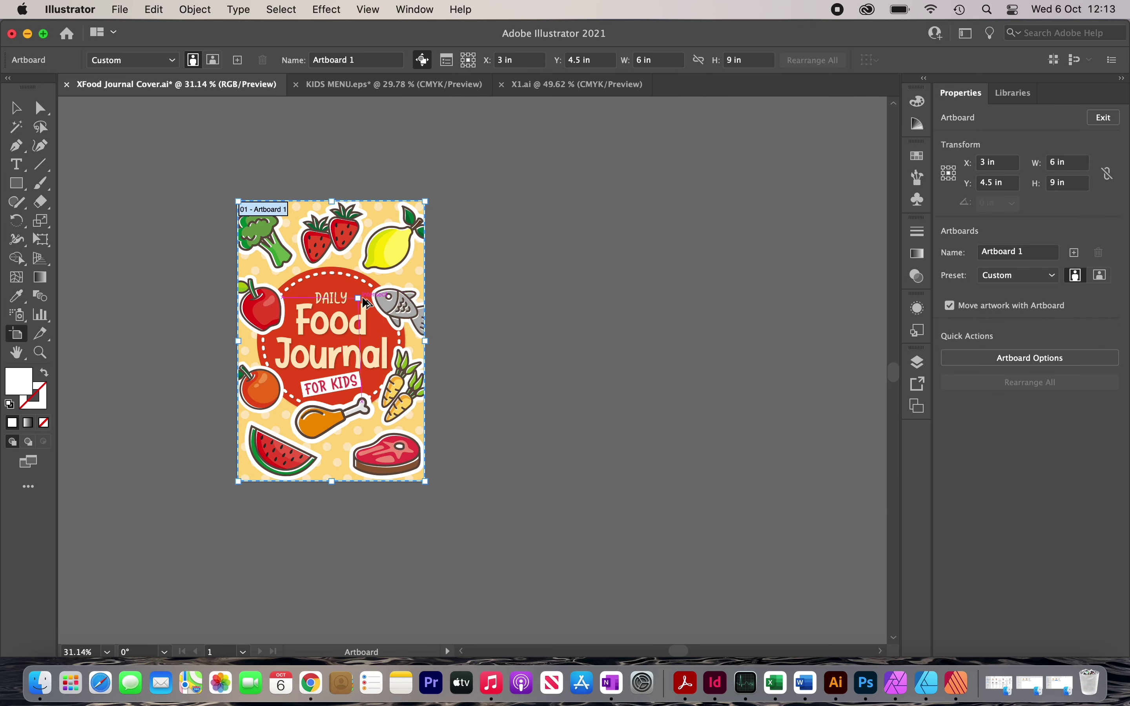
pyautogui.moveTo(366, 304); pyautogui.dragTo(606, 303)
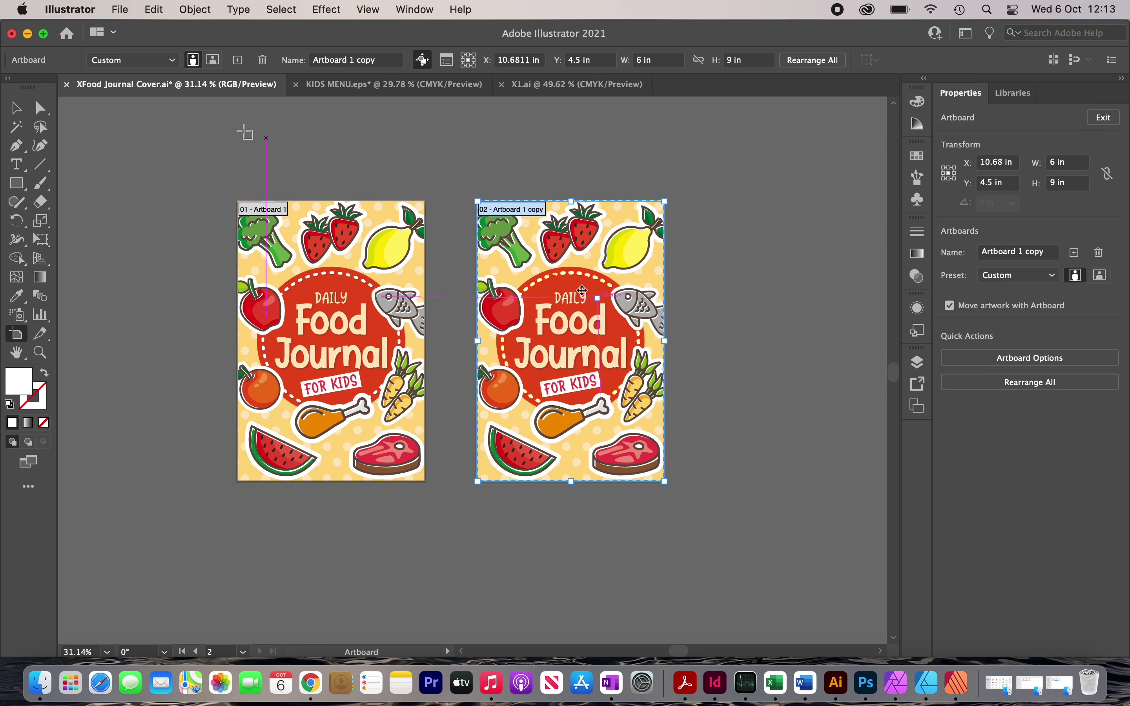
# Delete the title circle and food stickers from the duplicated artboard, keeping only the polka-dot background
pyautogui.click(18, 112)
pyautogui.scroll(2, 522, 226)
pyautogui.click(523, 226)
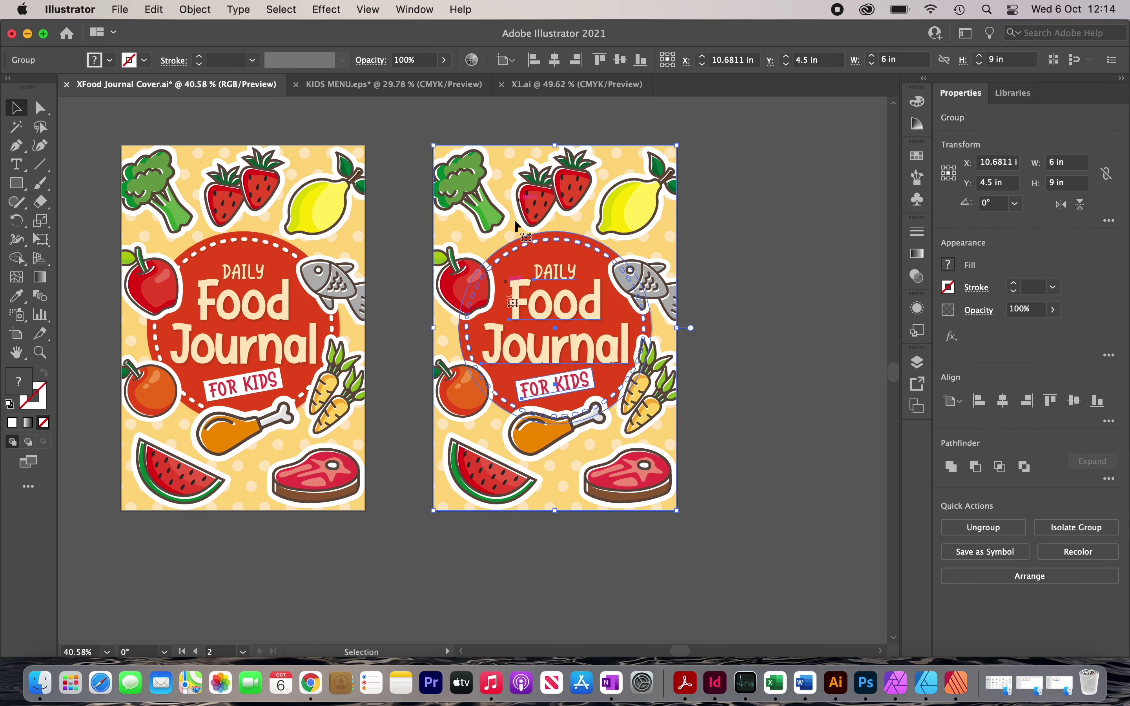
pyautogui.press('Delete')
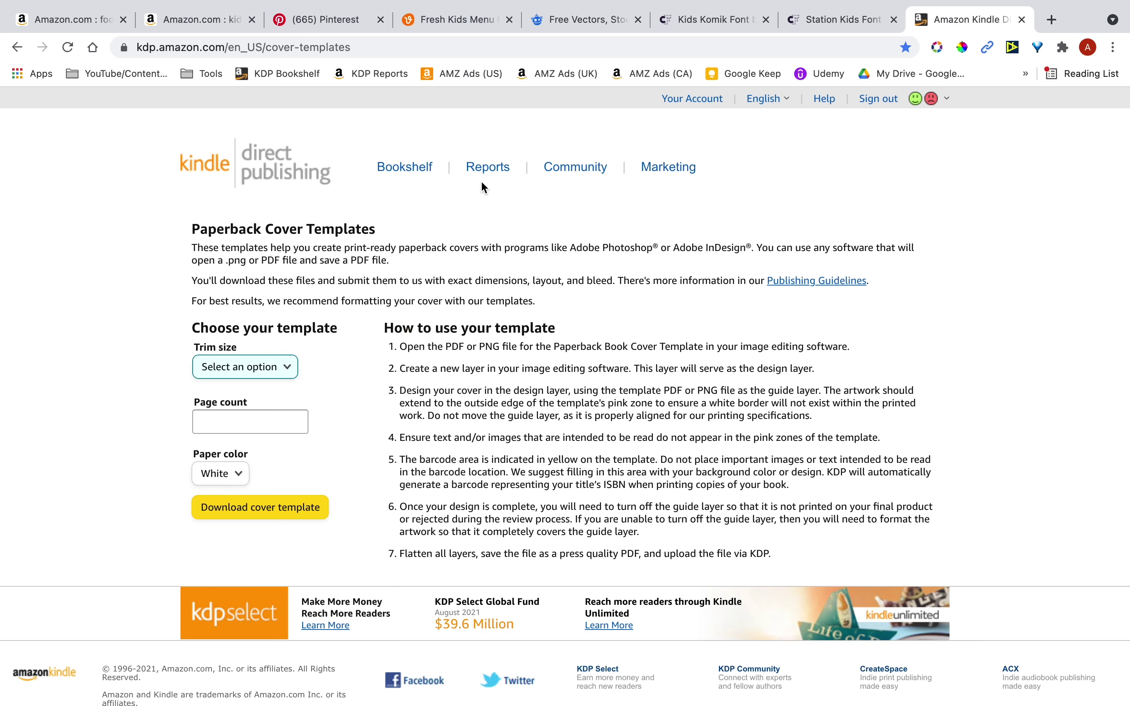
# Switch to Kindle Direct Publishing in the browser and download a paperback cover template with a 6 x 9 in trim size and 110 pages
pyautogui.click(265, 365)
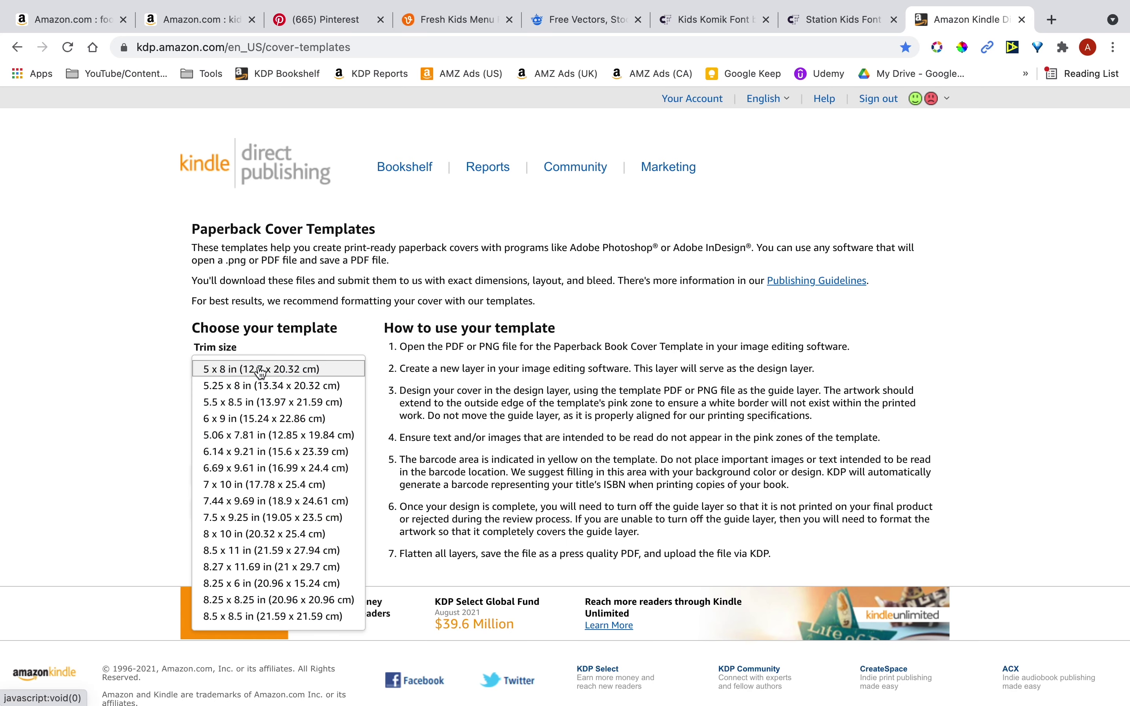
pyautogui.click(248, 418)
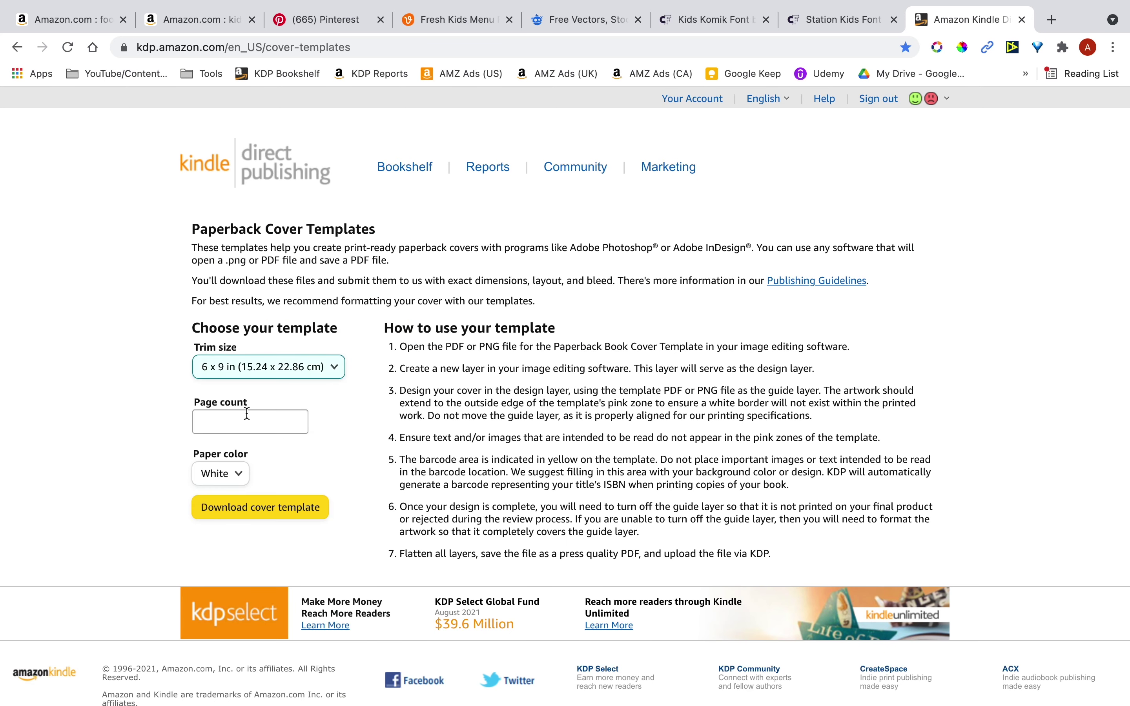
pyautogui.click(248, 421)
pyautogui.write('110')
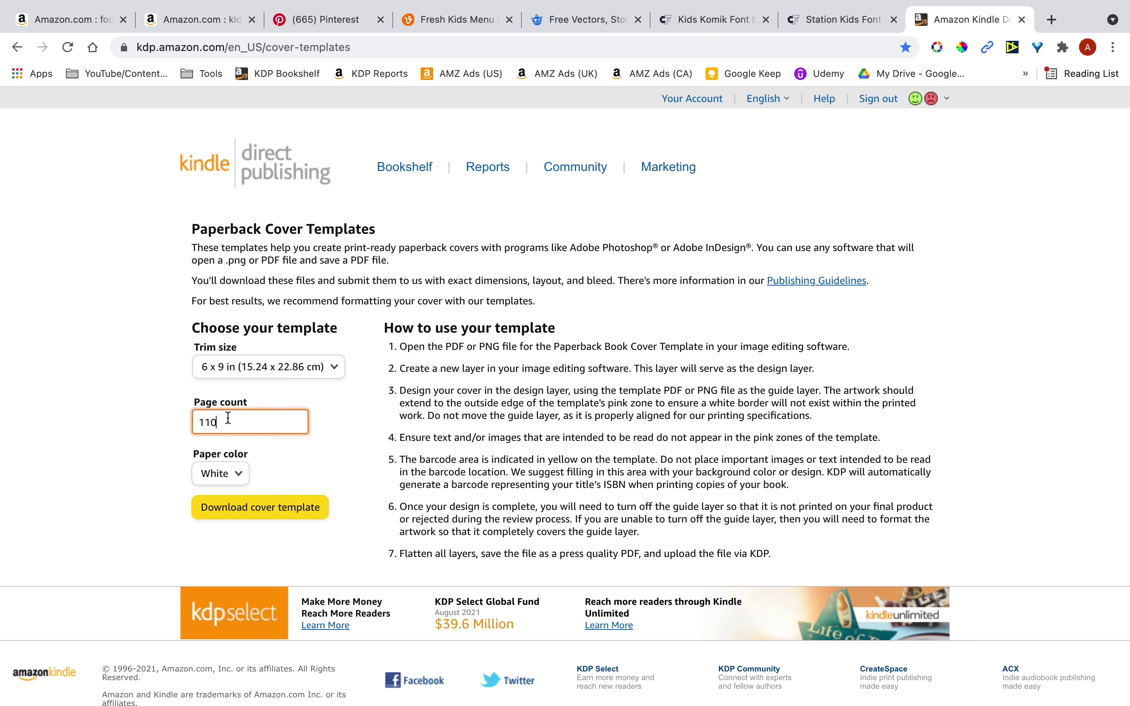
pyautogui.click(266, 513)
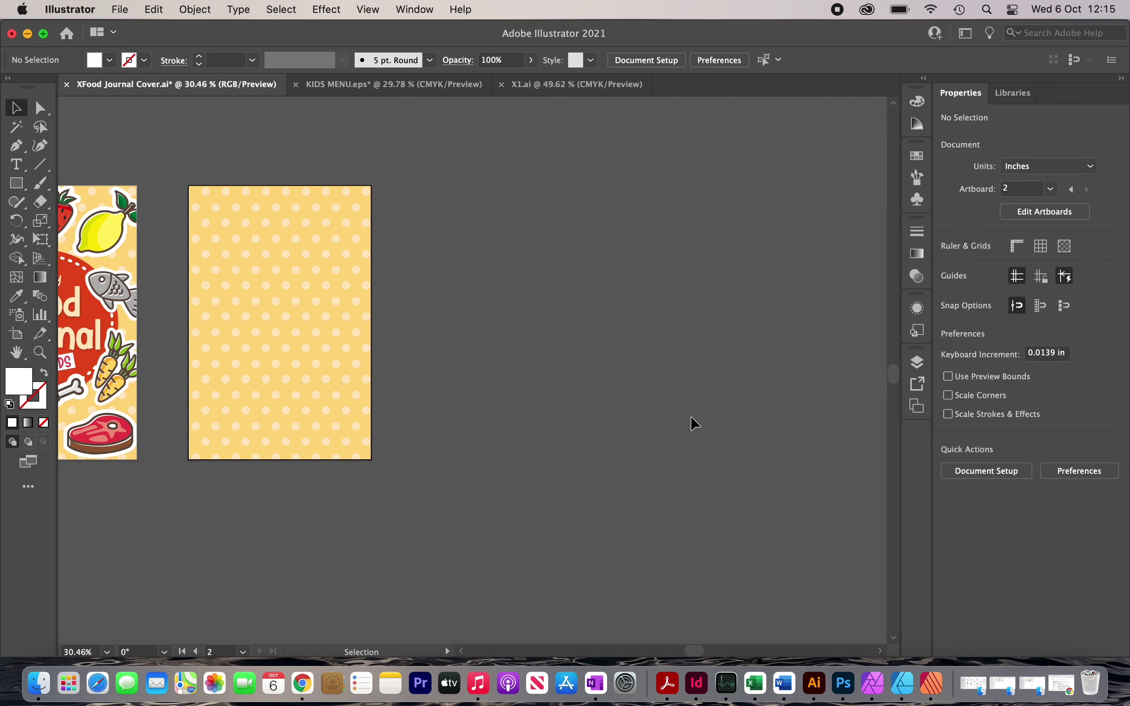
# Back in Illustrator, place the template image 6x9_BW_110.png on the empty canvas beside the polka-dot artboard
pyautogui.click(130, 7)
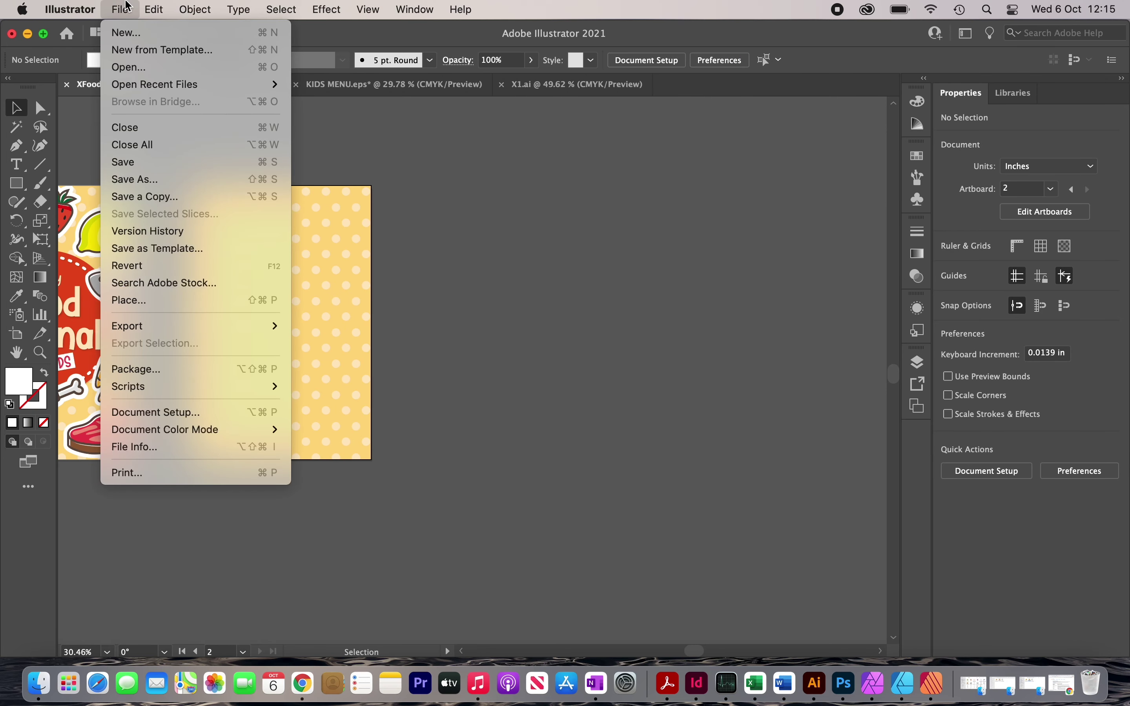
pyautogui.click(174, 301)
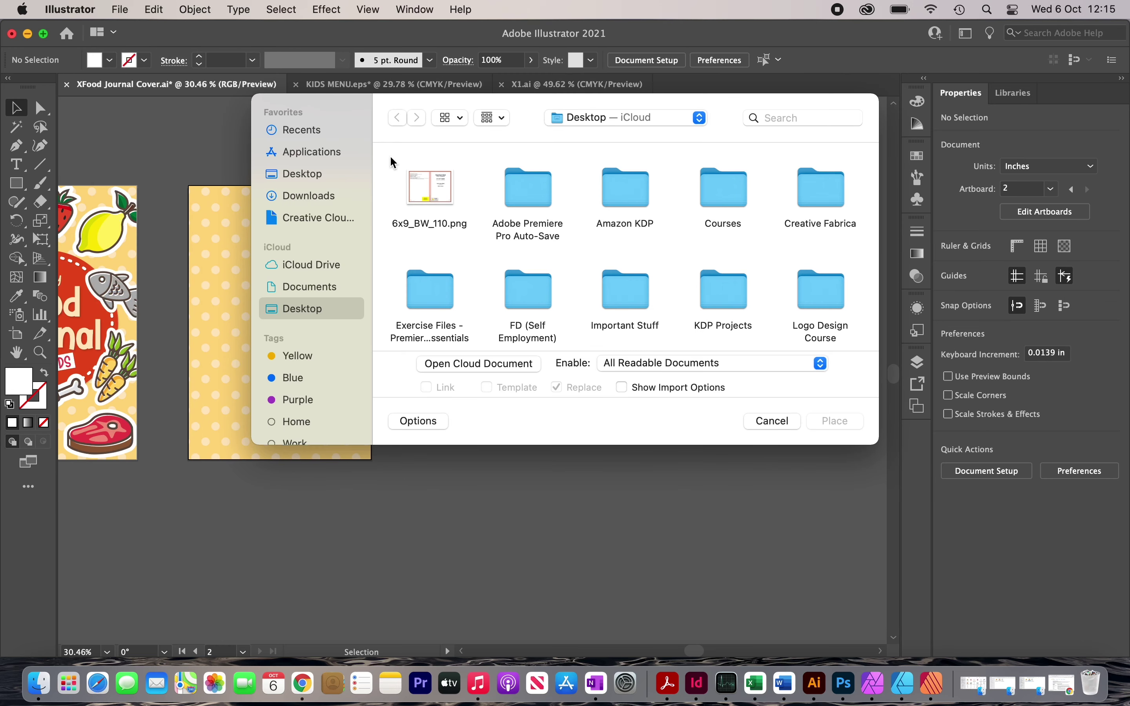
pyautogui.click(429, 189)
pyautogui.click(846, 423)
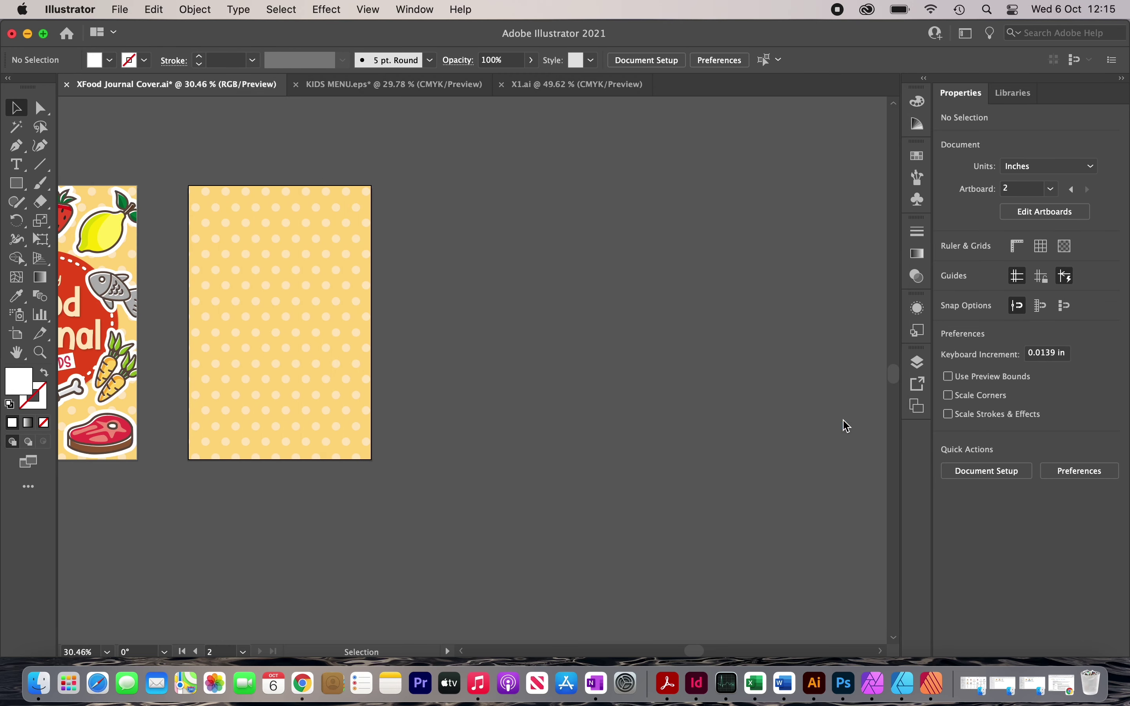
pyautogui.click(610, 201)
pyautogui.press('super+minus')
pyautogui.hscroll(2, 701, 298)
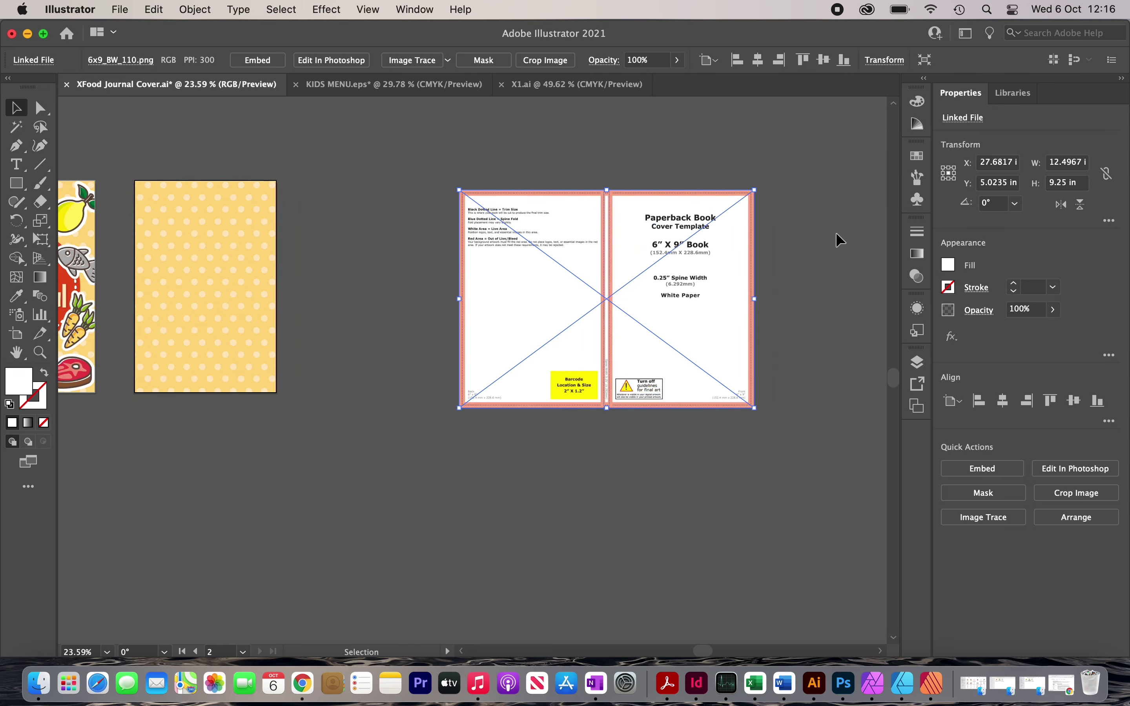
# Move the placed cover template nearer the polka-dot artboard, to about X 26.57 in and Y 4.48 in, and deselect it
pyautogui.click(833, 232)
pyautogui.scroll(2, 759, 230)
pyautogui.moveTo(682, 266); pyautogui.dragTo(634, 240)
pyautogui.press('super+shift+a')
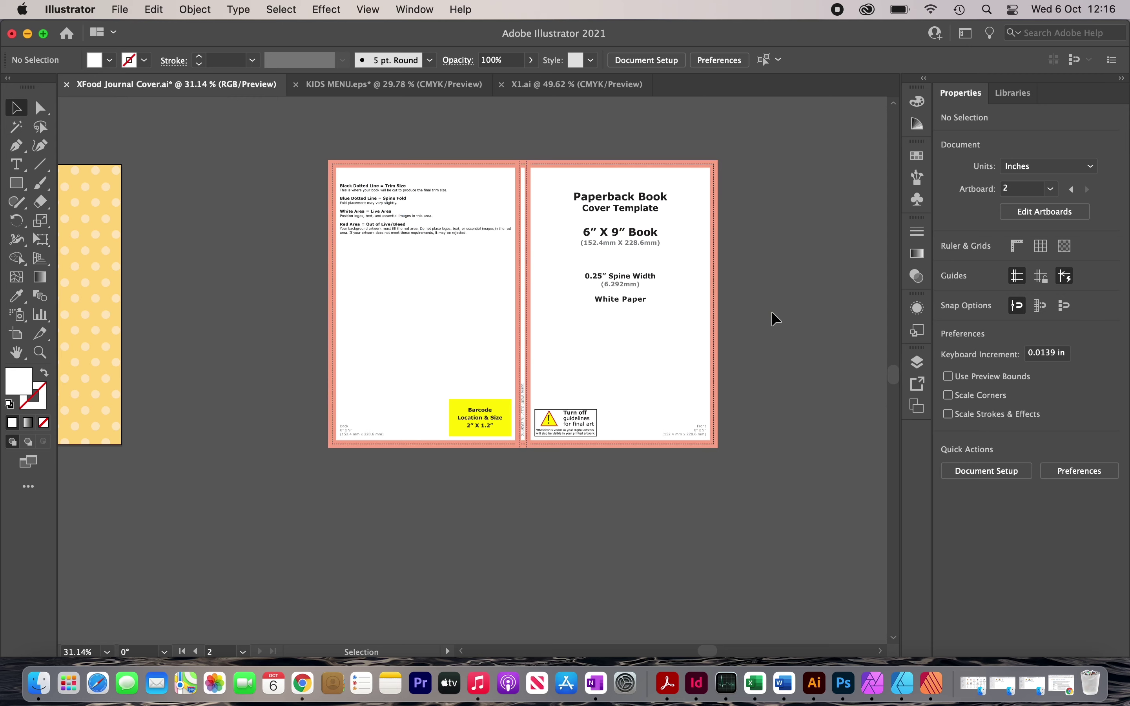
# Create a new artboard fitted to the placed paperback cover template
pyautogui.click(678, 61)
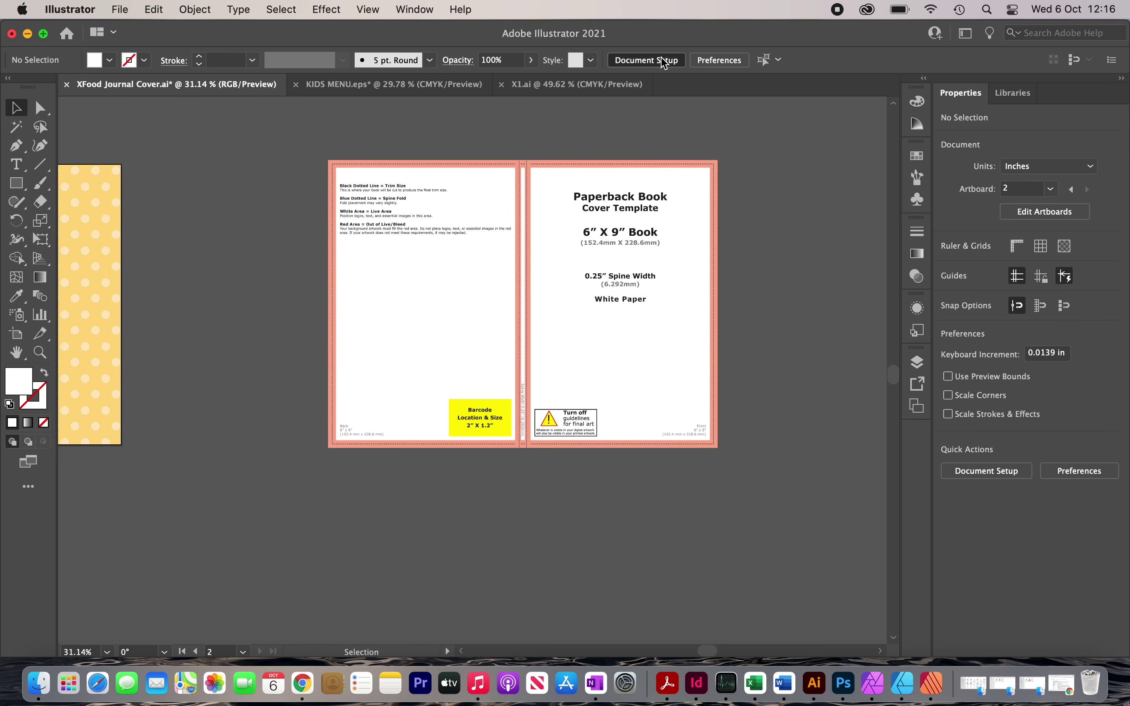
pyautogui.click(704, 220)
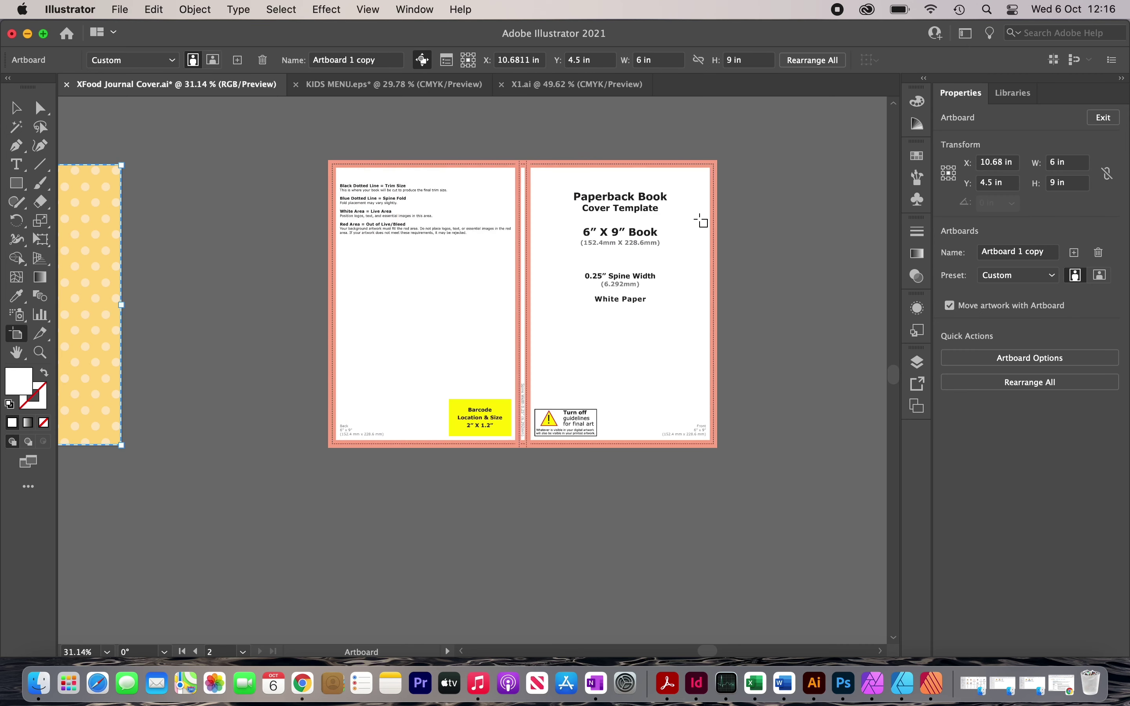
pyautogui.click(541, 243)
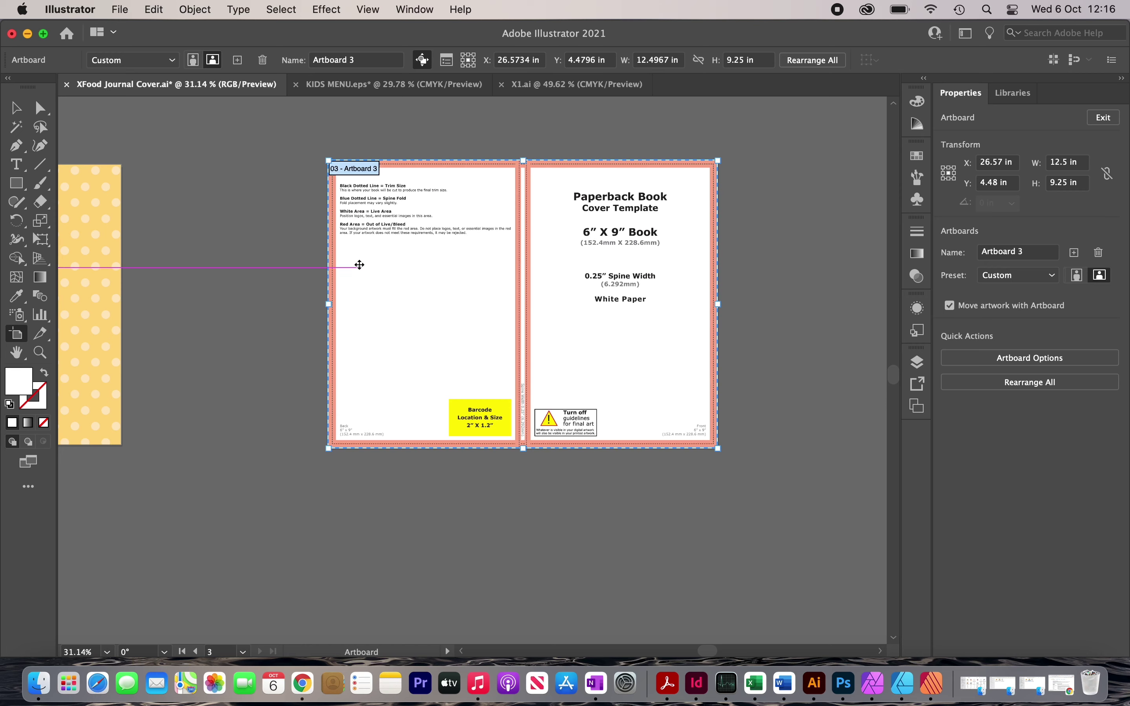
# Set the new template artboard's width to 12.5 in and finish artboard editing
pyautogui.click(668, 61)
pyautogui.press('BackSpace')
pyautogui.press('BackSpace')
pyautogui.press('BackSpace')
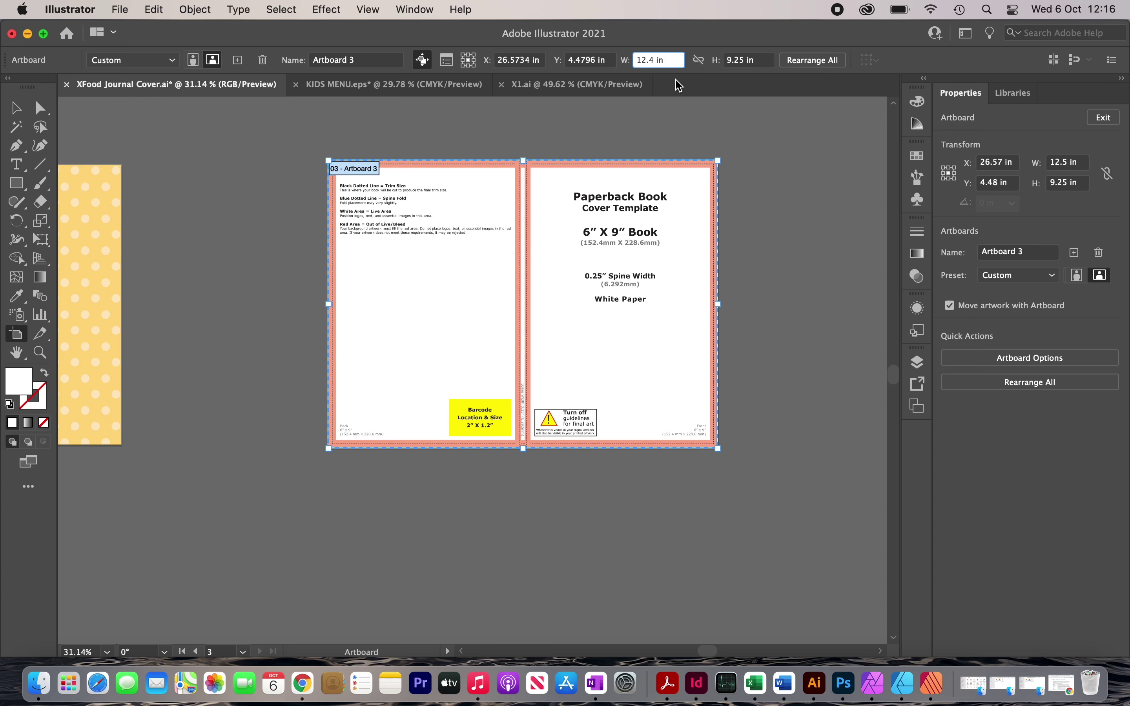
pyautogui.press('Escape')
# Paste a copy of the Daily Food Journal front cover group onto the paperback cover template artboard
pyautogui.hscroll(-10, 298, 158)
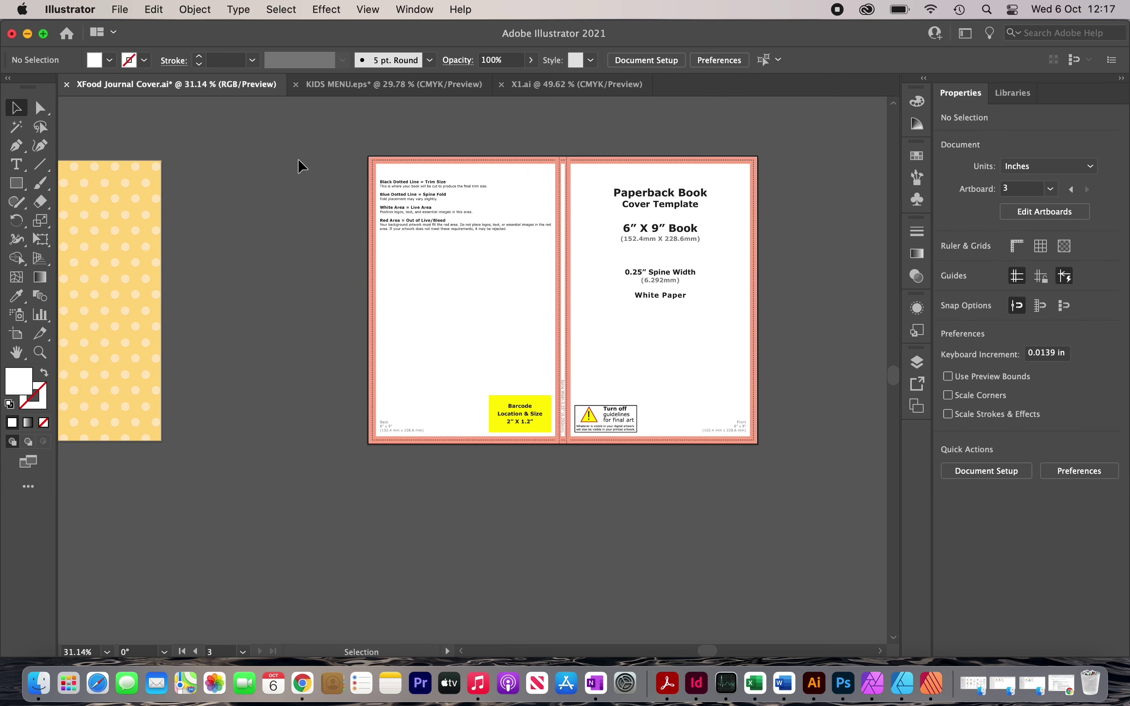
pyautogui.moveTo(212, 208); pyautogui.dragTo(221, 304)
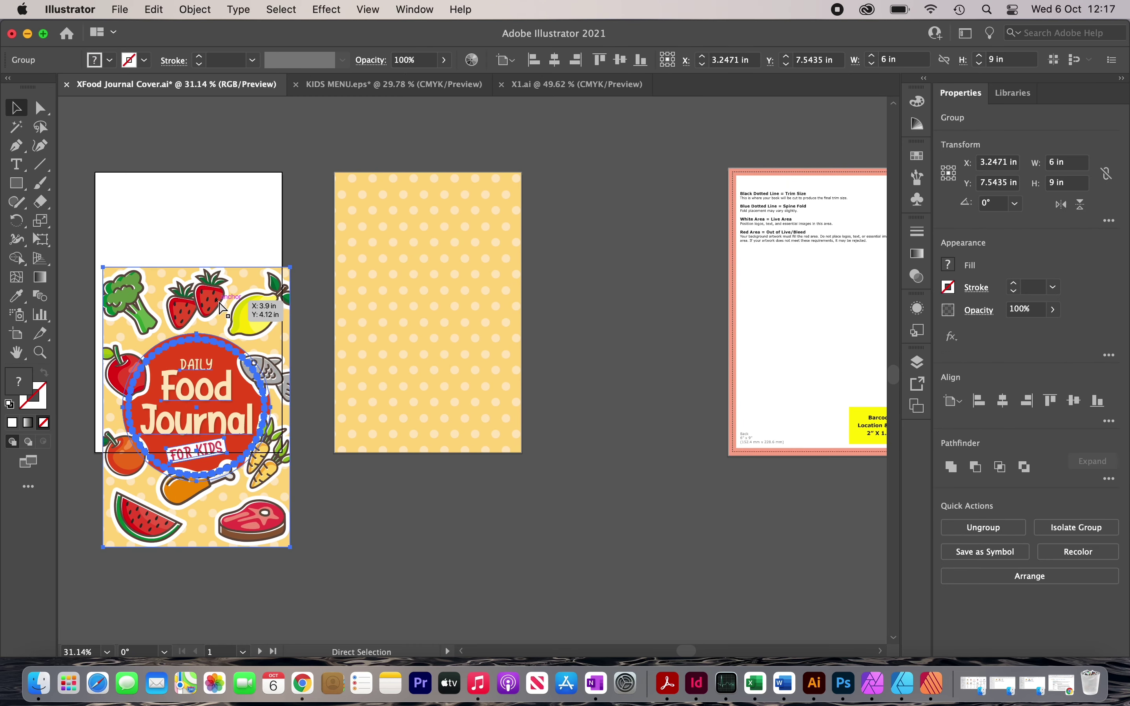
pyautogui.press('super+z')
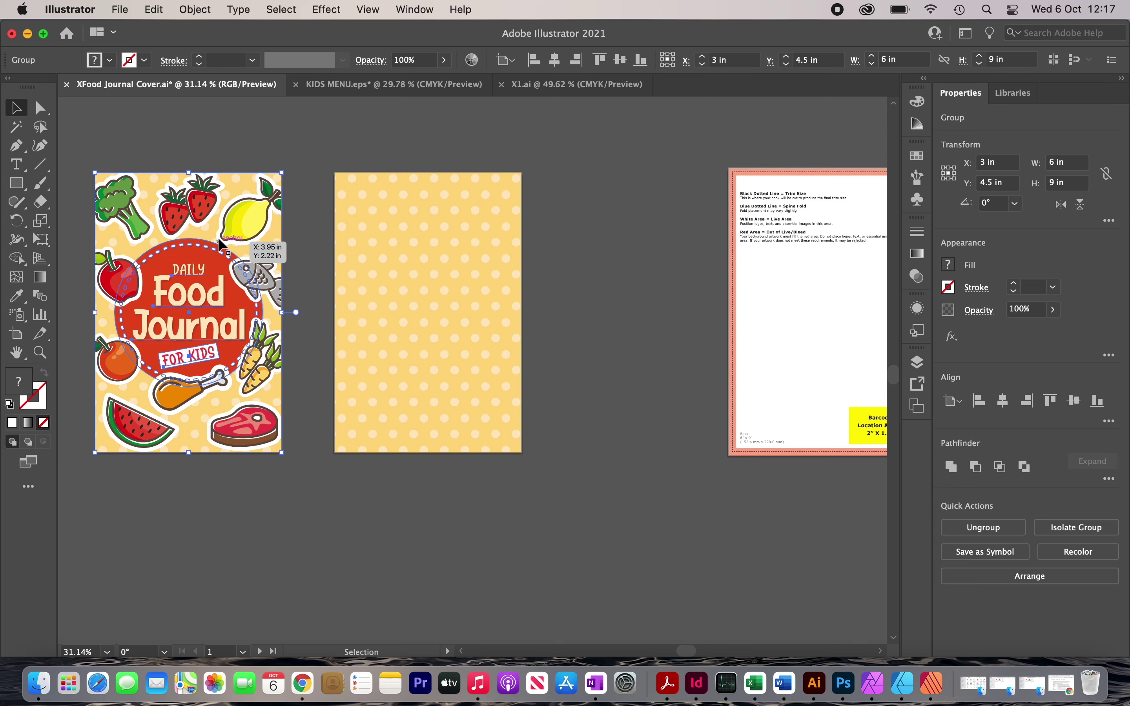
pyautogui.hscroll(15, 217, 237)
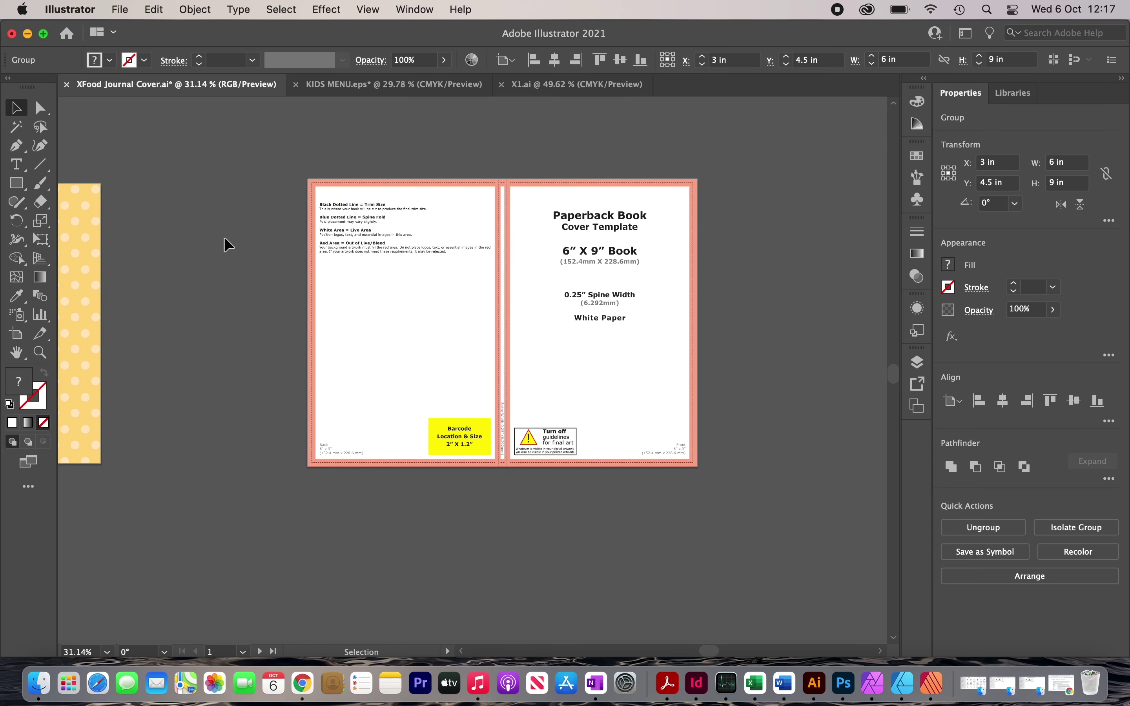
pyautogui.click(533, 245)
pyautogui.press('super+v')
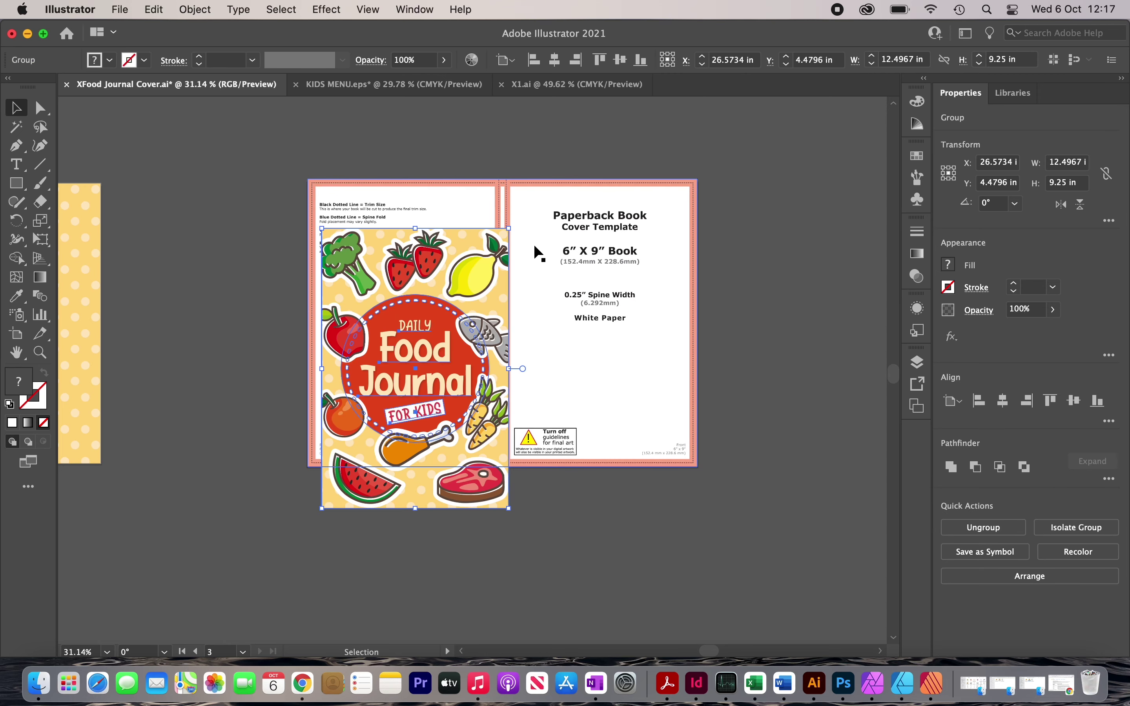
# Align the pasted front cover to the artboard's right and top edges and enlarge it proportionally to reach the bottom bleed edge
pyautogui.click(1030, 402)
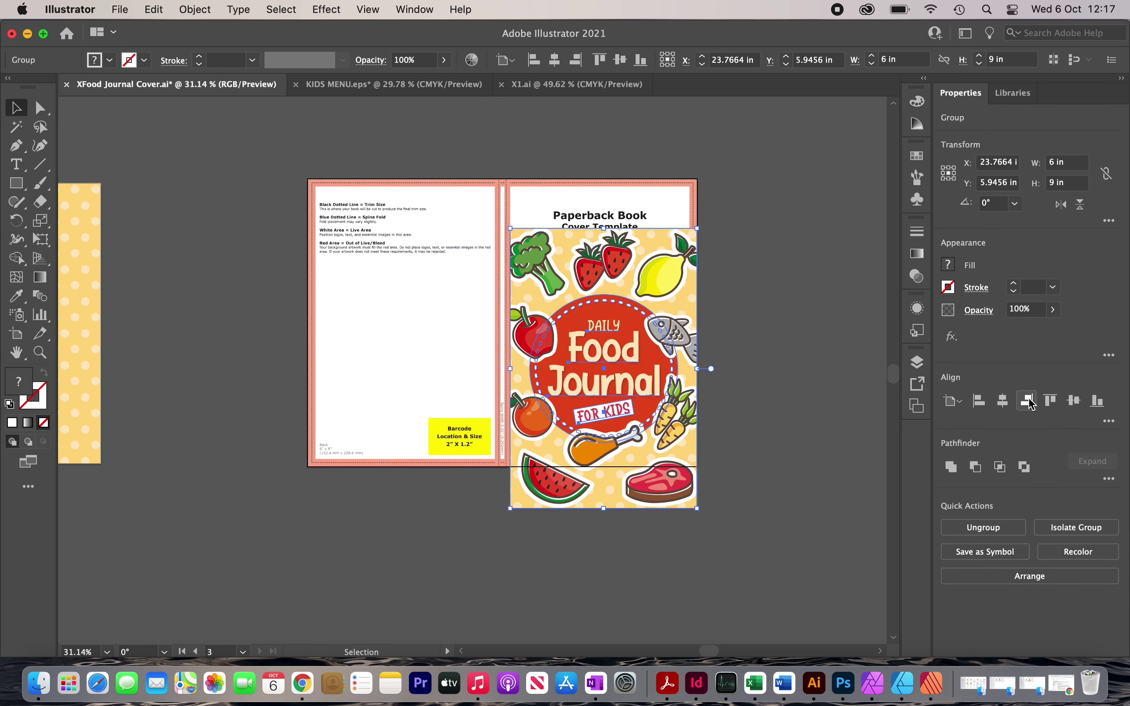
pyautogui.click(1051, 400)
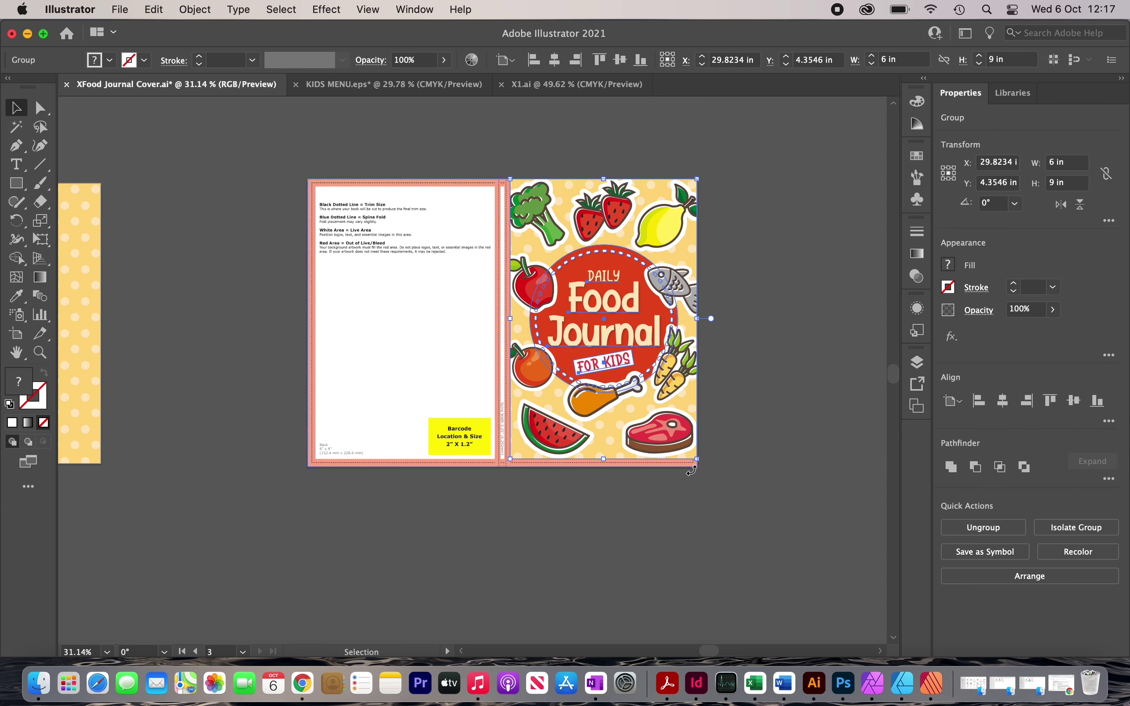
pyautogui.scroll(5, 691, 472)
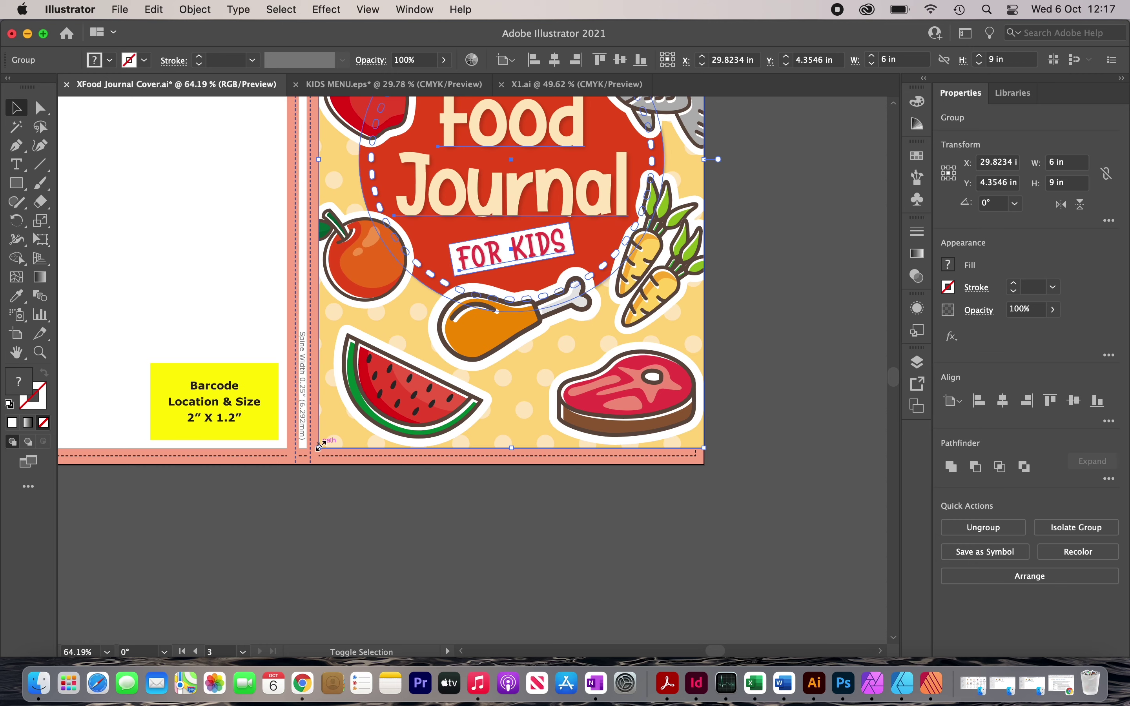
pyautogui.moveTo(320, 446); pyautogui.dragTo(298, 467)
pyautogui.press('super+shift+a')
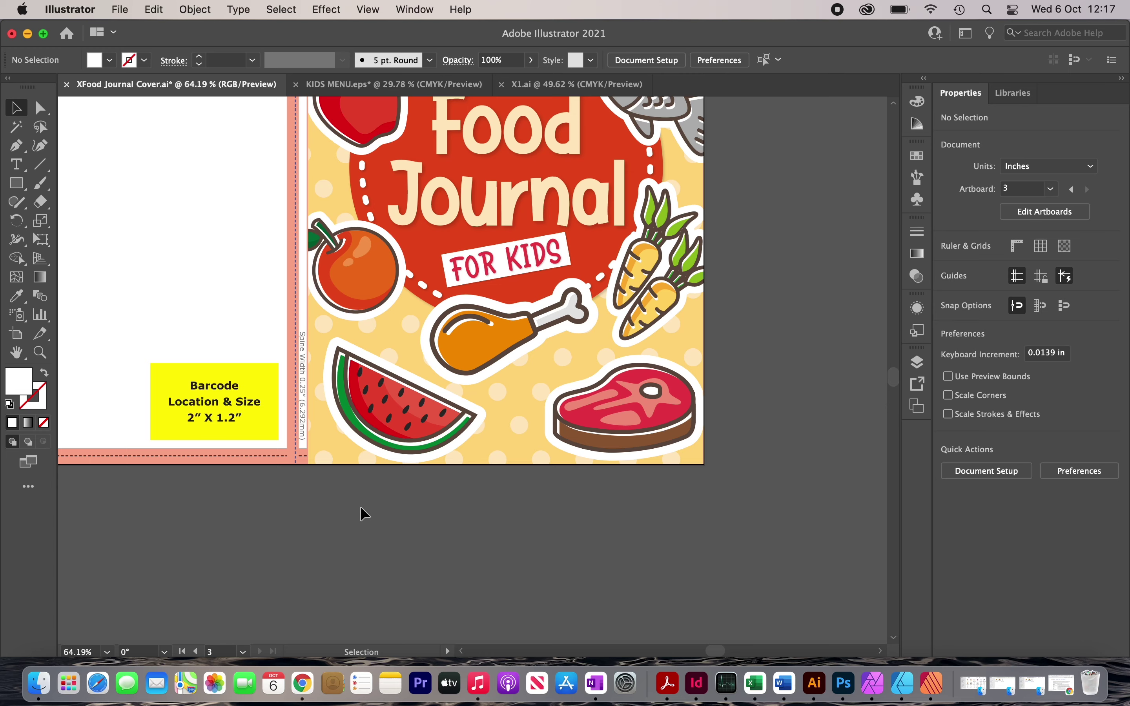
# Draw a white rectangle about 0.64 in wide across the full 9.25 in height of the back cover
pyautogui.scroll(-3, 444, 365)
pyautogui.scroll(2, 444, 364)
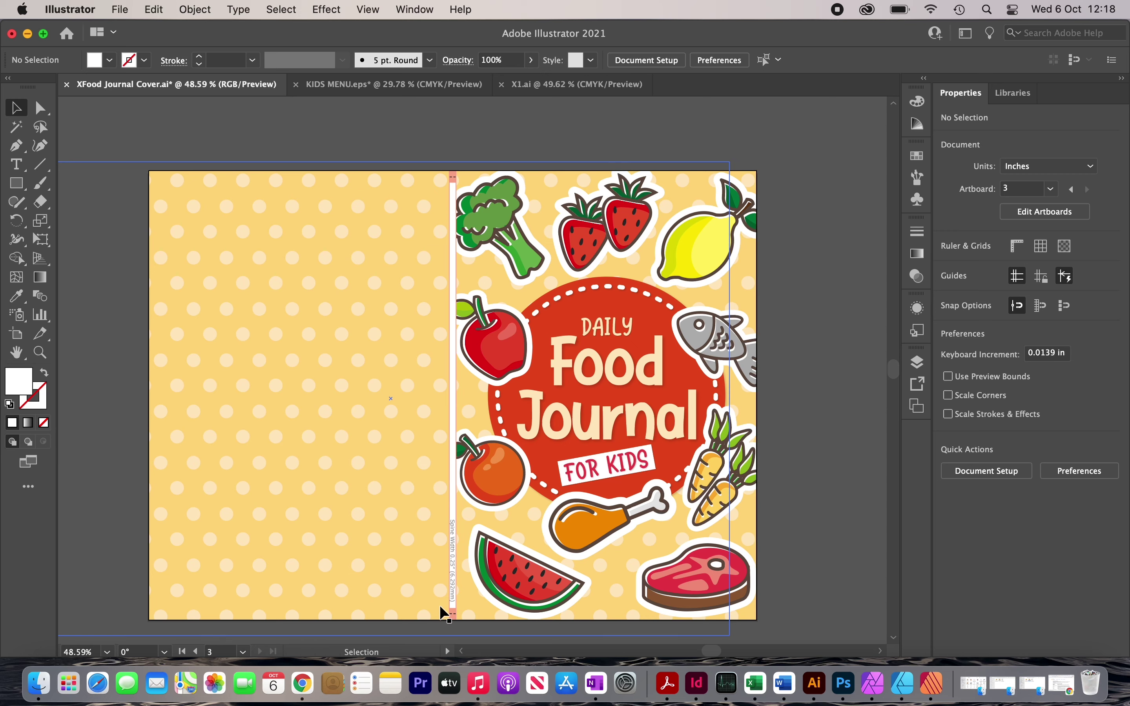
pyautogui.click(13, 186)
pyautogui.moveTo(288, 171); pyautogui.dragTo(322, 621)
# Set the white rectangle's width to 0.25 in and centre it horizontally on the artboard as the spine
pyautogui.click(1066, 162)
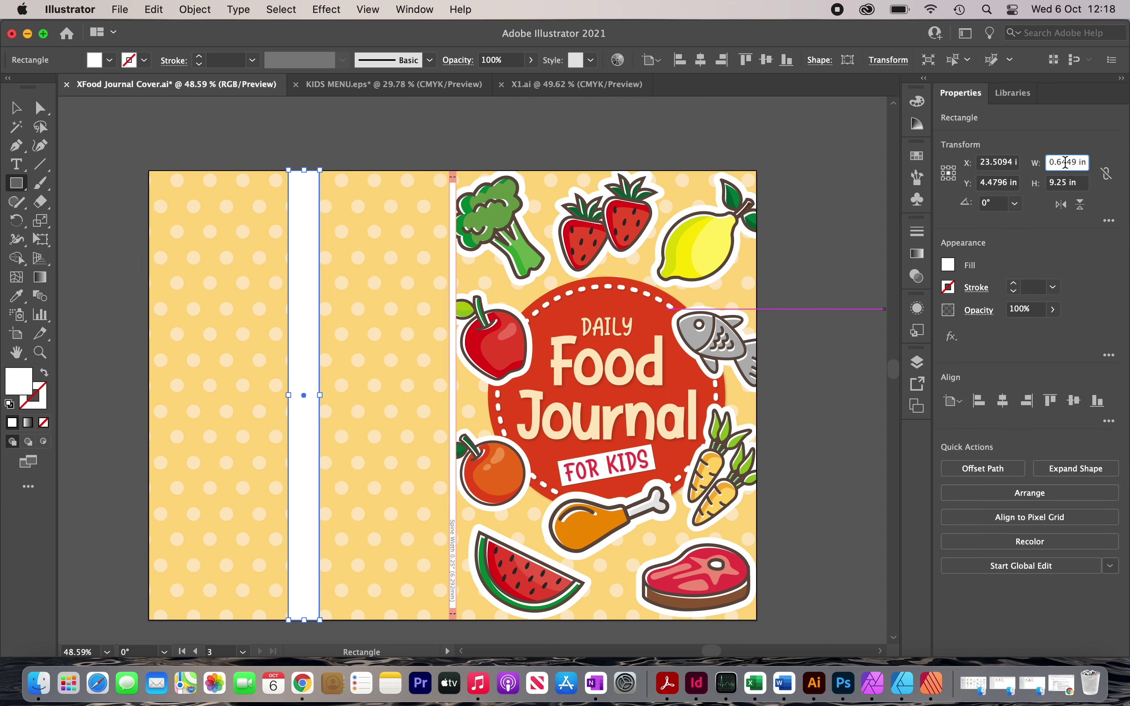
pyautogui.doubleClick(1066, 162)
pyautogui.write('0')
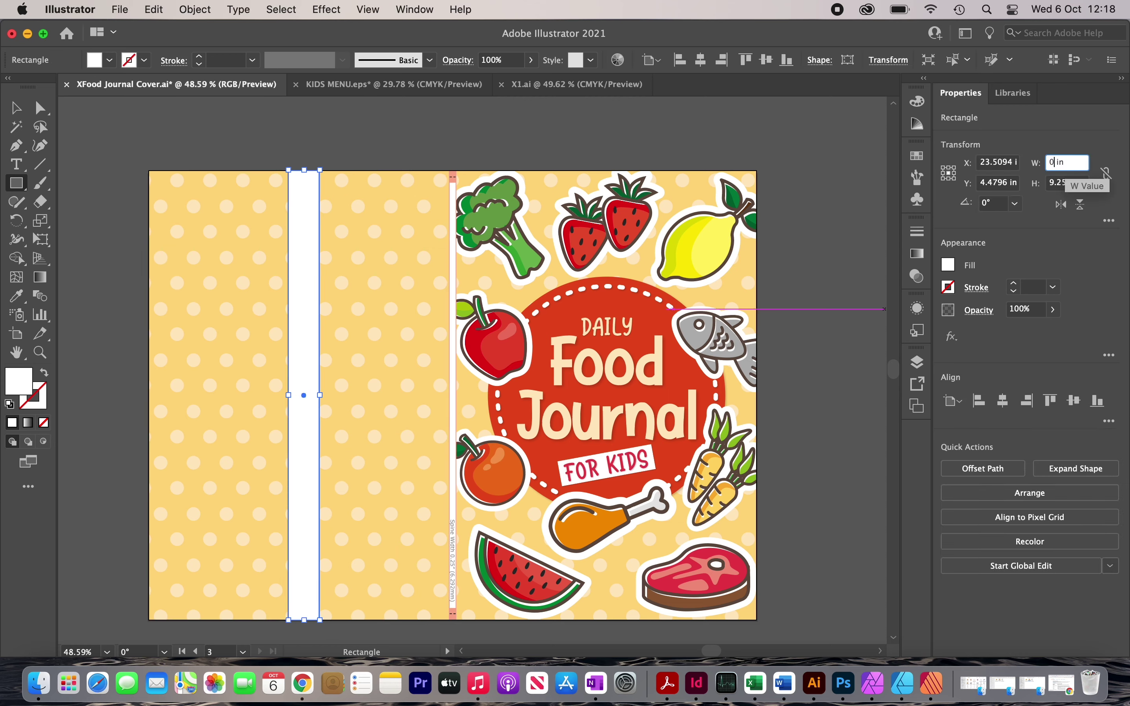
pyautogui.write('.25')
pyautogui.press('Return')
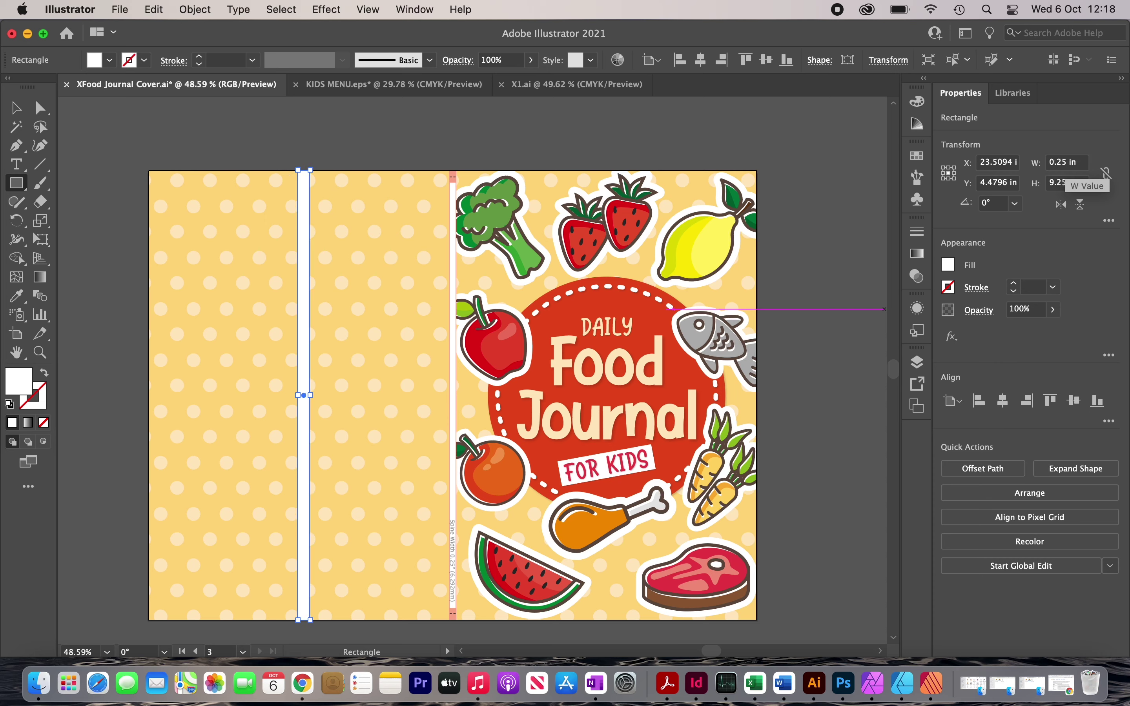
pyautogui.click(1004, 401)
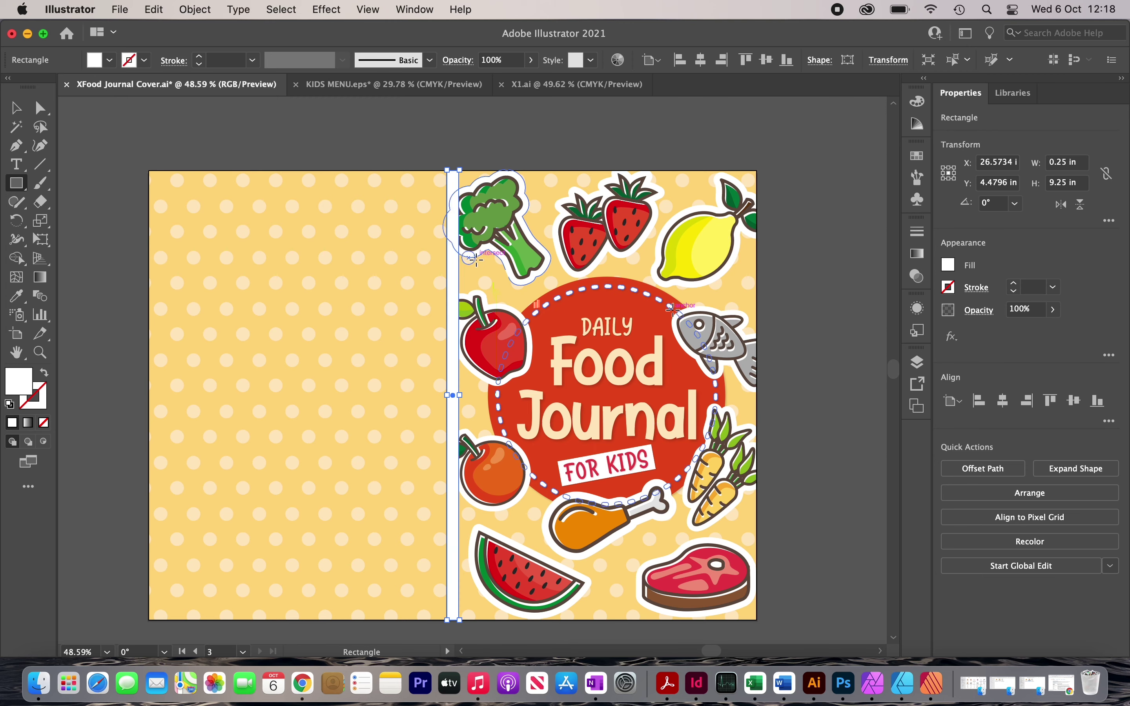
# Fill the spine rectangle with the red sampled from the title circle using the Eyedropper, then deselect it
pyautogui.click(17, 296)
pyautogui.scroll(3, 584, 299)
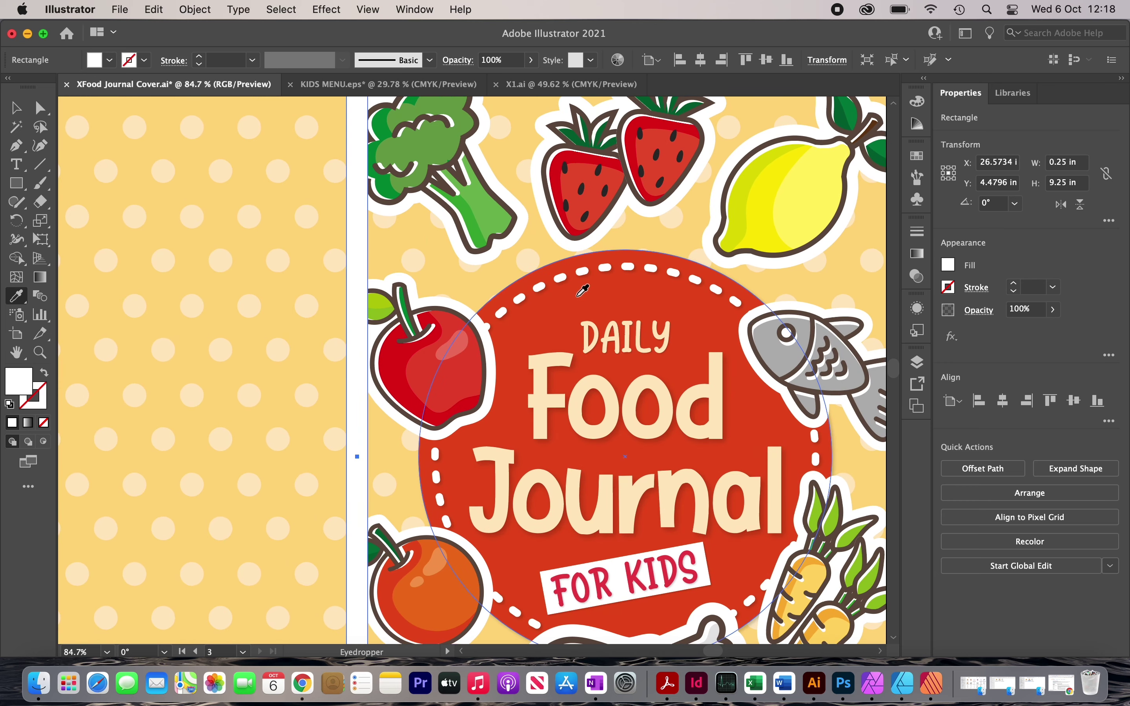
pyautogui.click(582, 290)
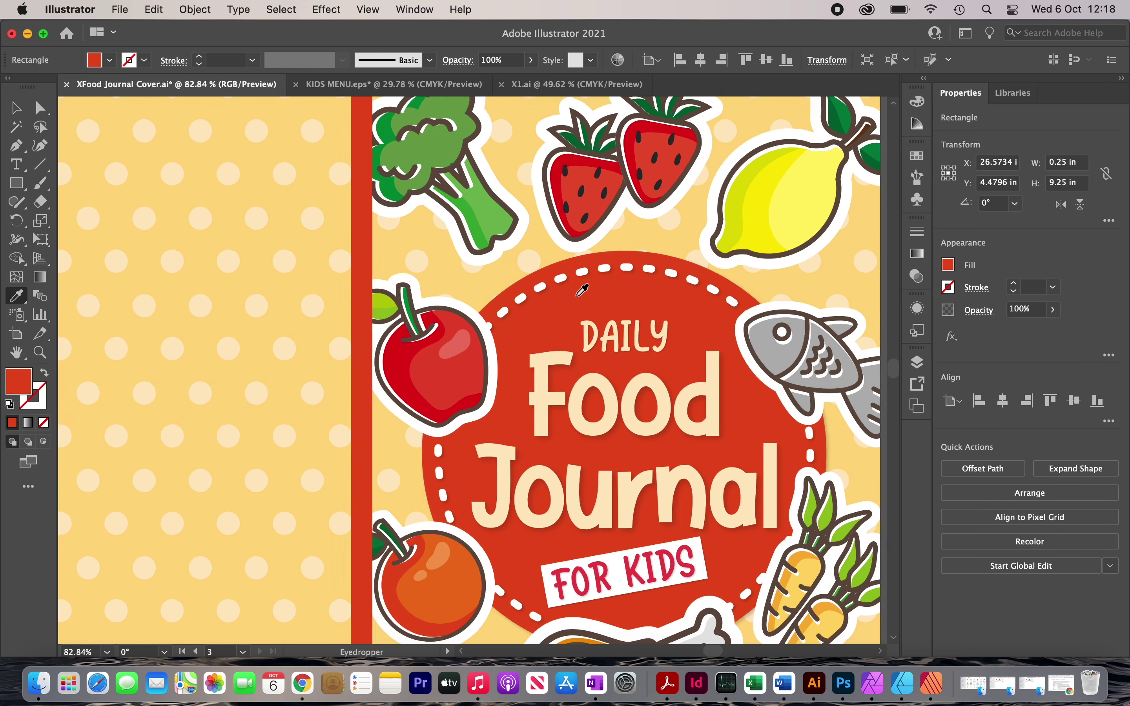
pyautogui.scroll(-2, 580, 285)
pyautogui.click(15, 107)
pyautogui.click(392, 117)
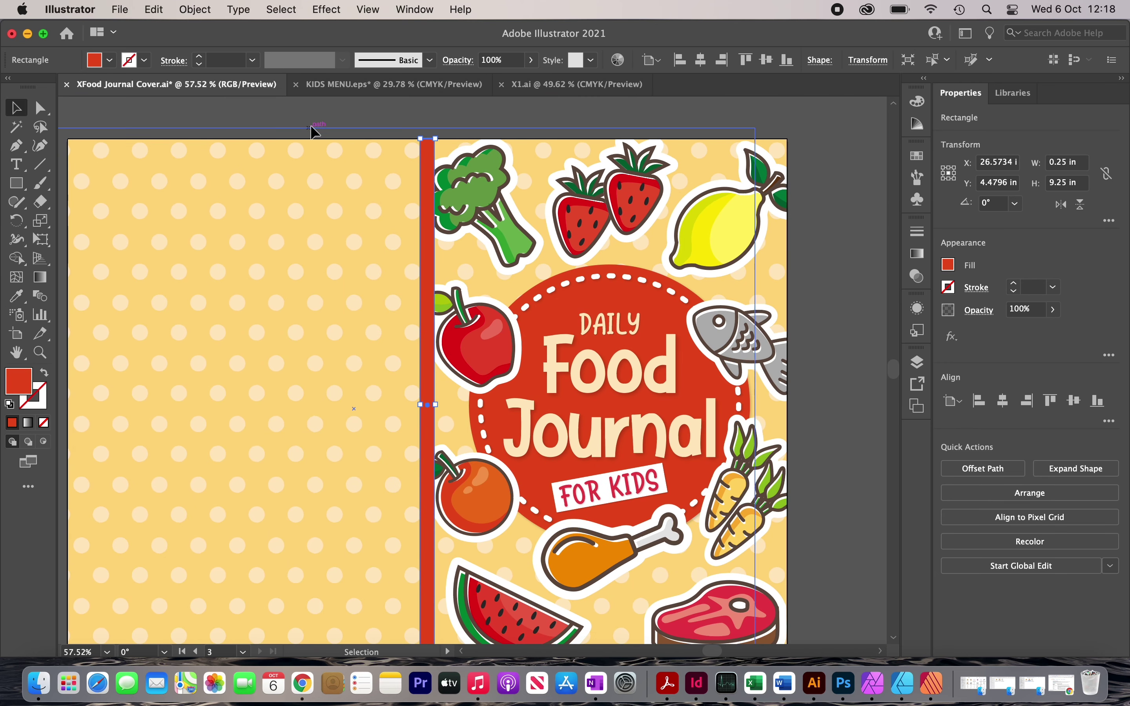
pyautogui.scroll(-1, 395, 120)
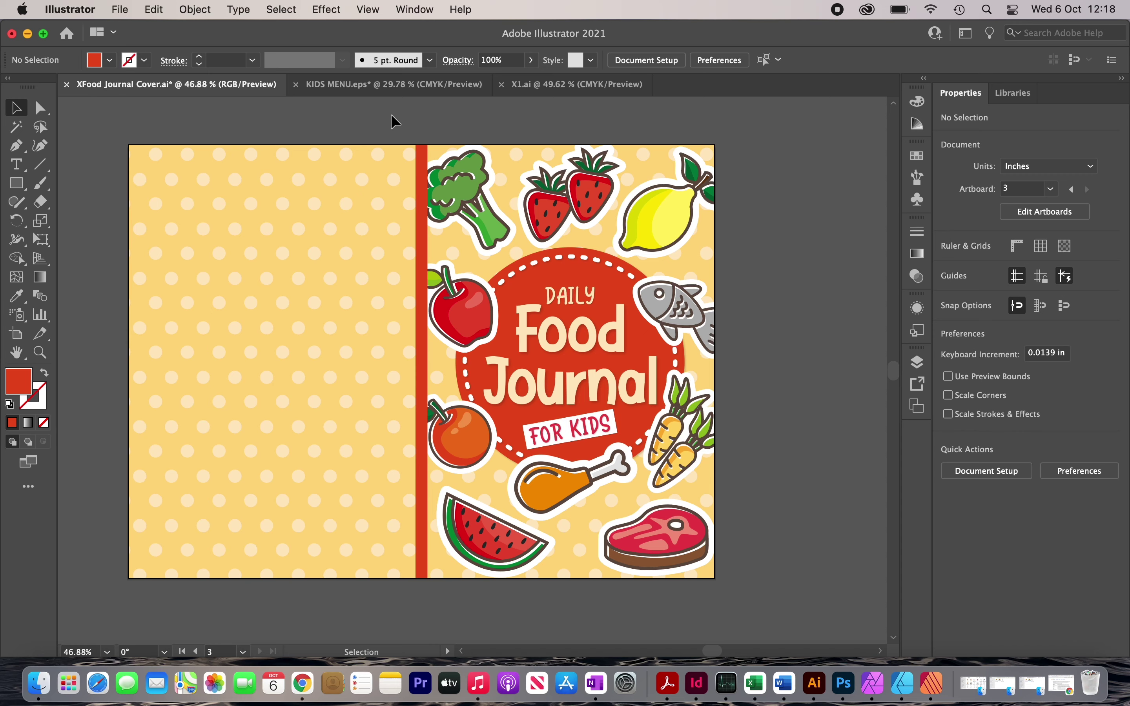
# Select the polka-dot back, red spine and front cover artwork and group them
pyautogui.press('super+a')
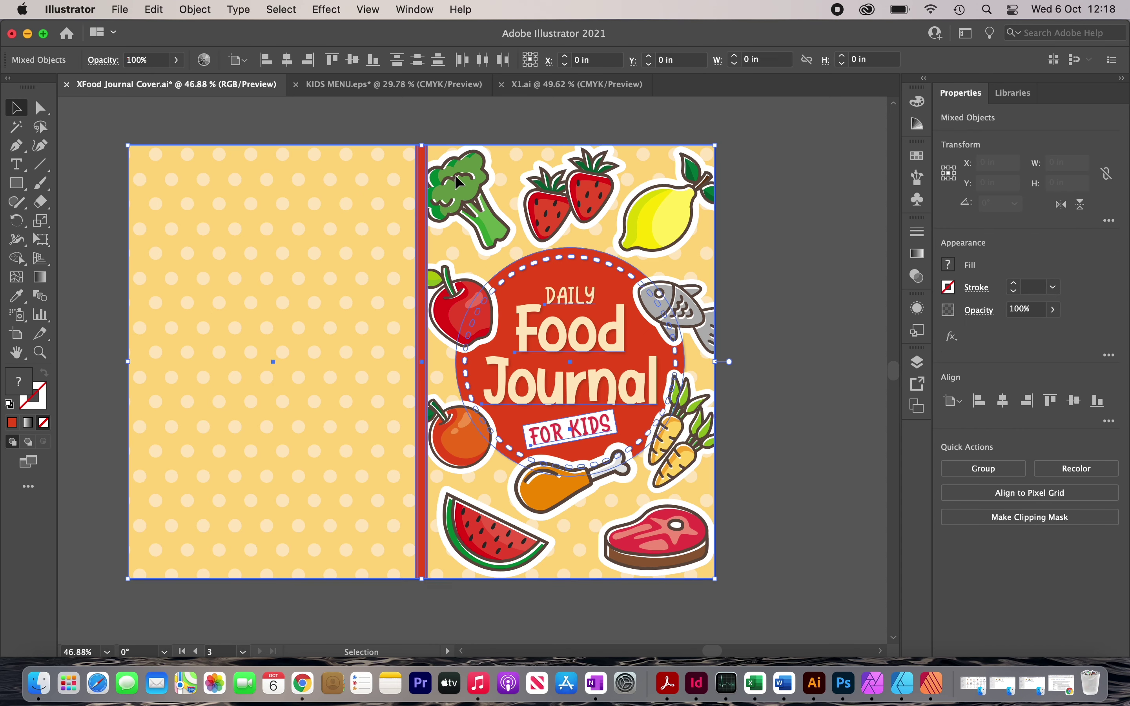
pyautogui.press('a')
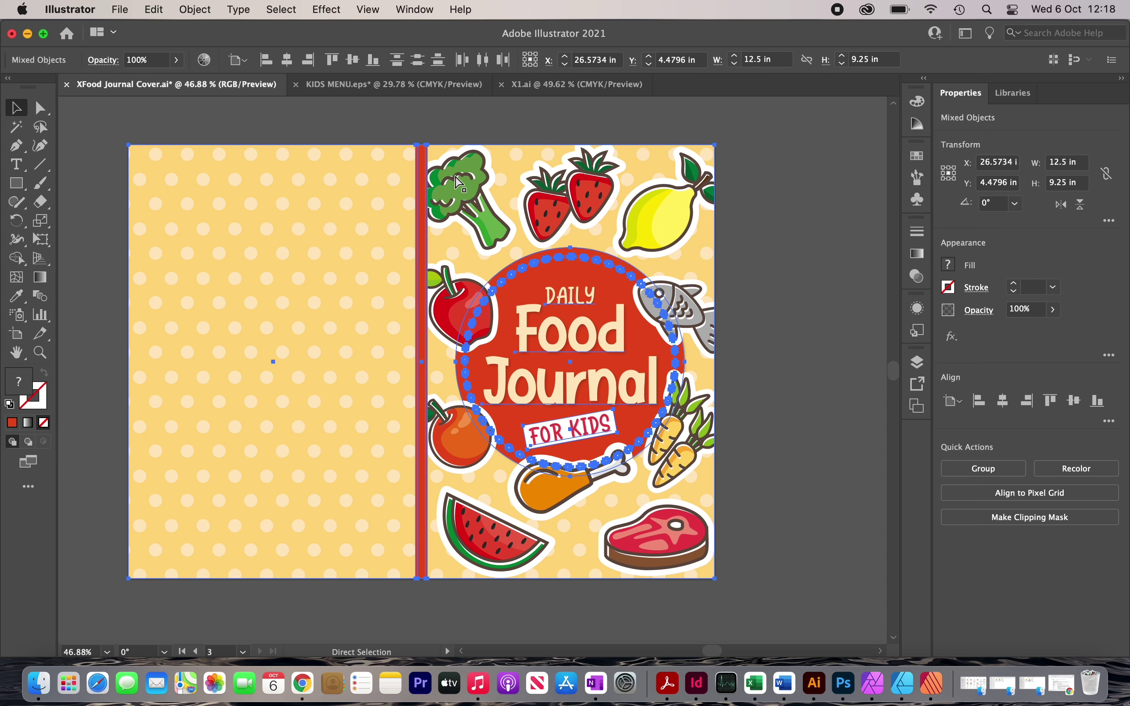
pyautogui.press('v')
pyautogui.press('super+g')
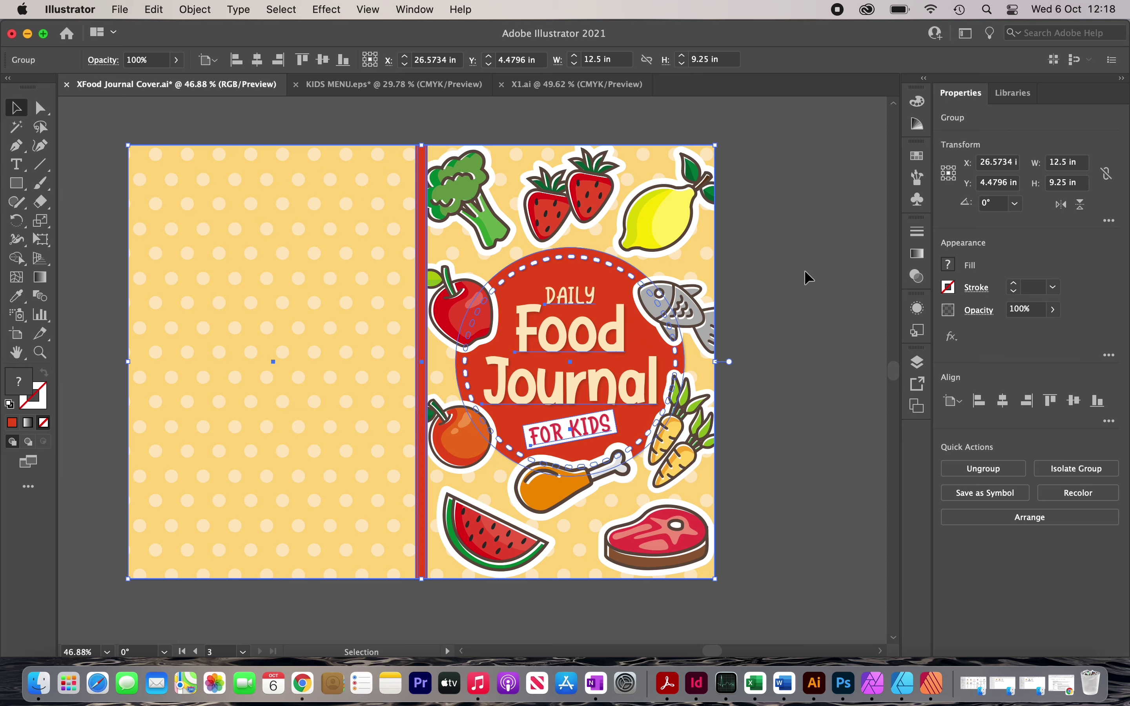
# Set the grouped cover's opacity to 50% and check the artwork against the template's trim lines, spine and barcode area
pyautogui.click(1018, 312)
pyautogui.write('5')
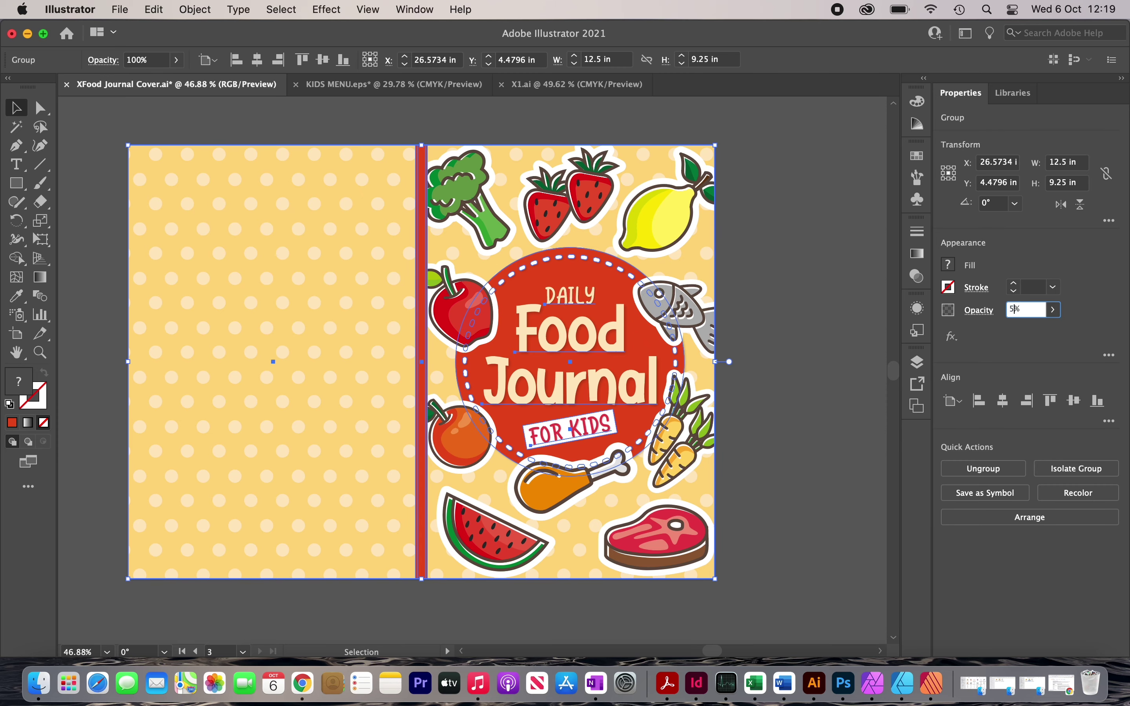
pyautogui.press('Return')
pyautogui.press('super+shift+a')
pyautogui.scroll(5, 494, 204)
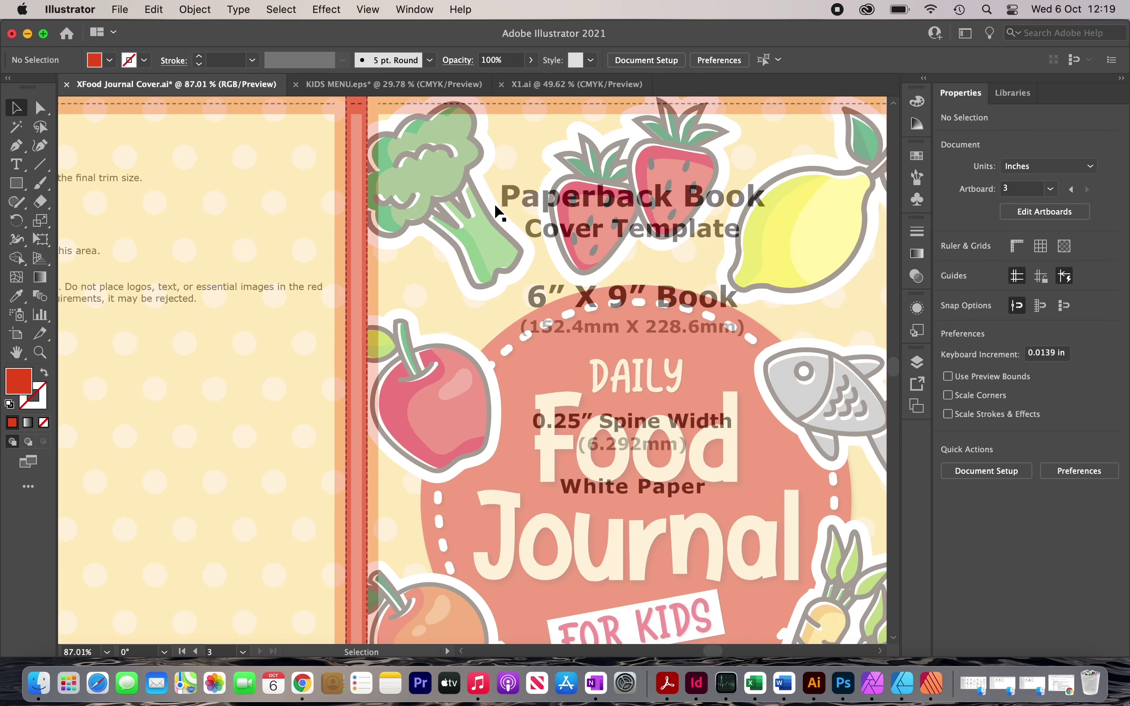
pyautogui.scroll(-3, 376, 257)
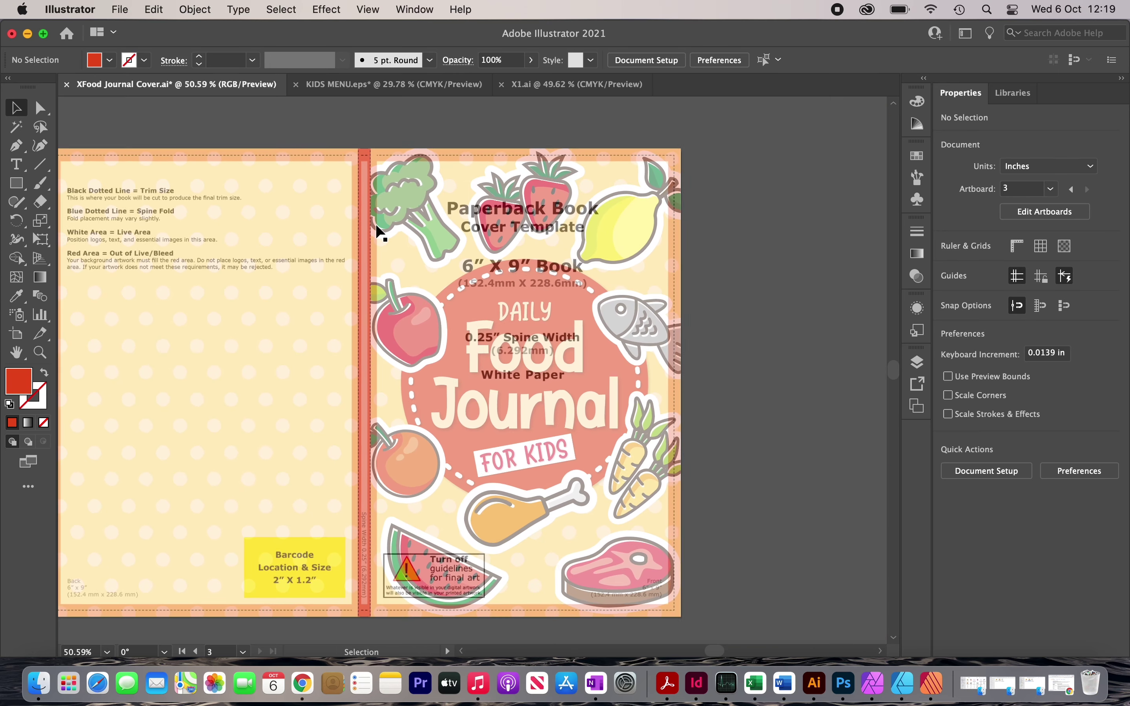
pyautogui.scroll(-1, 575, 340)
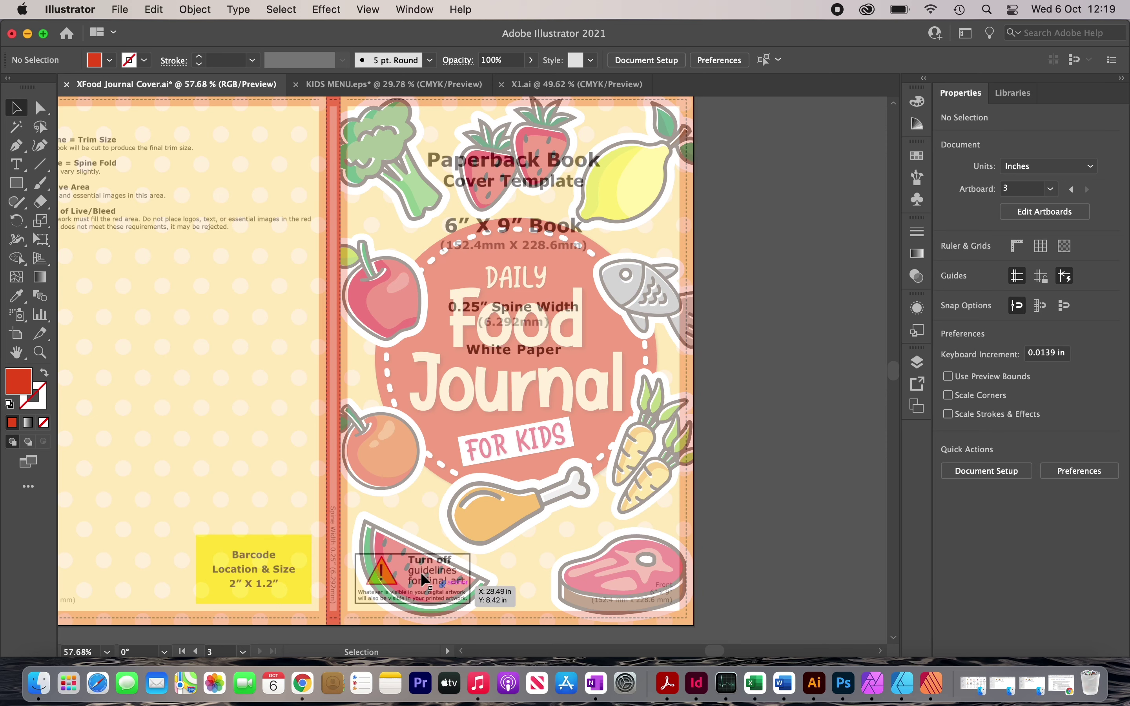
pyautogui.hscroll(-5, 456, 433)
pyautogui.scroll(-2, 456, 433)
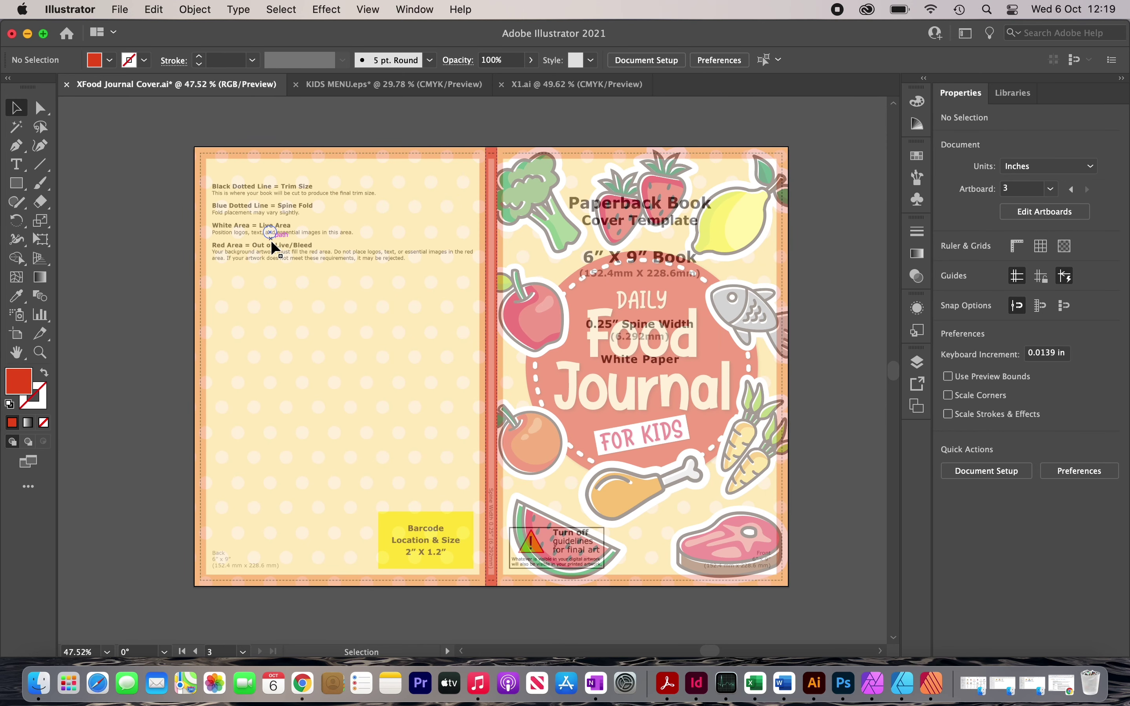
# Set the grouped cover's opacity to 100% and deselect it
pyautogui.click(503, 270)
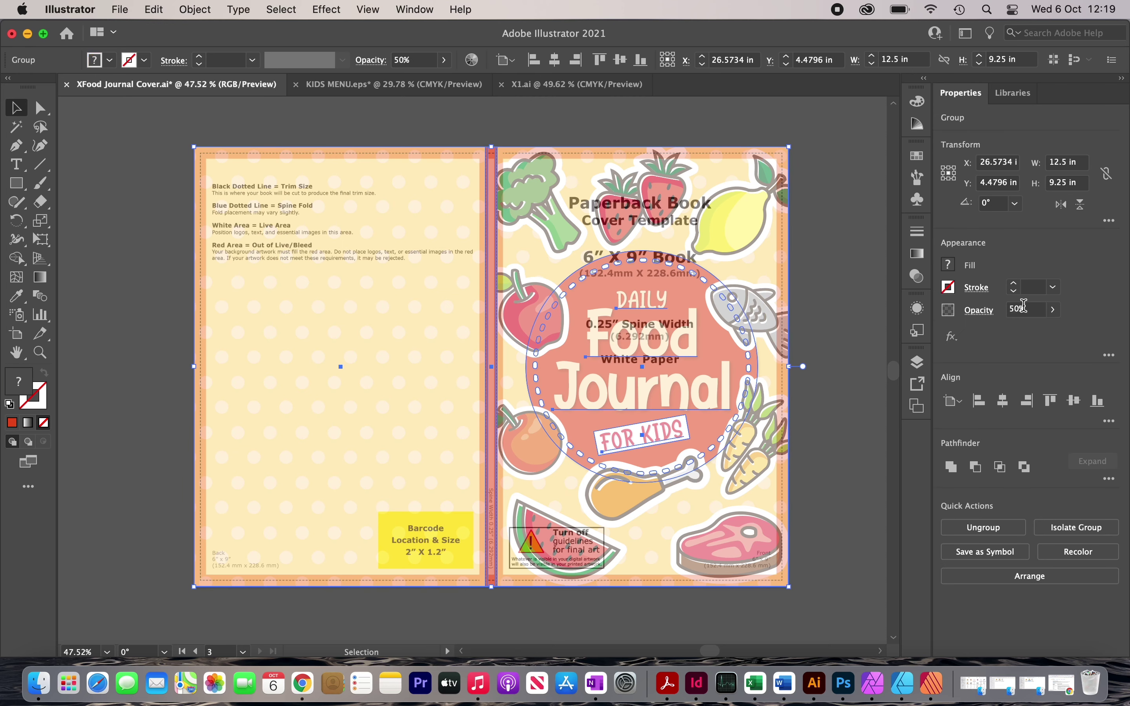
pyautogui.click(1014, 311)
pyautogui.write('100')
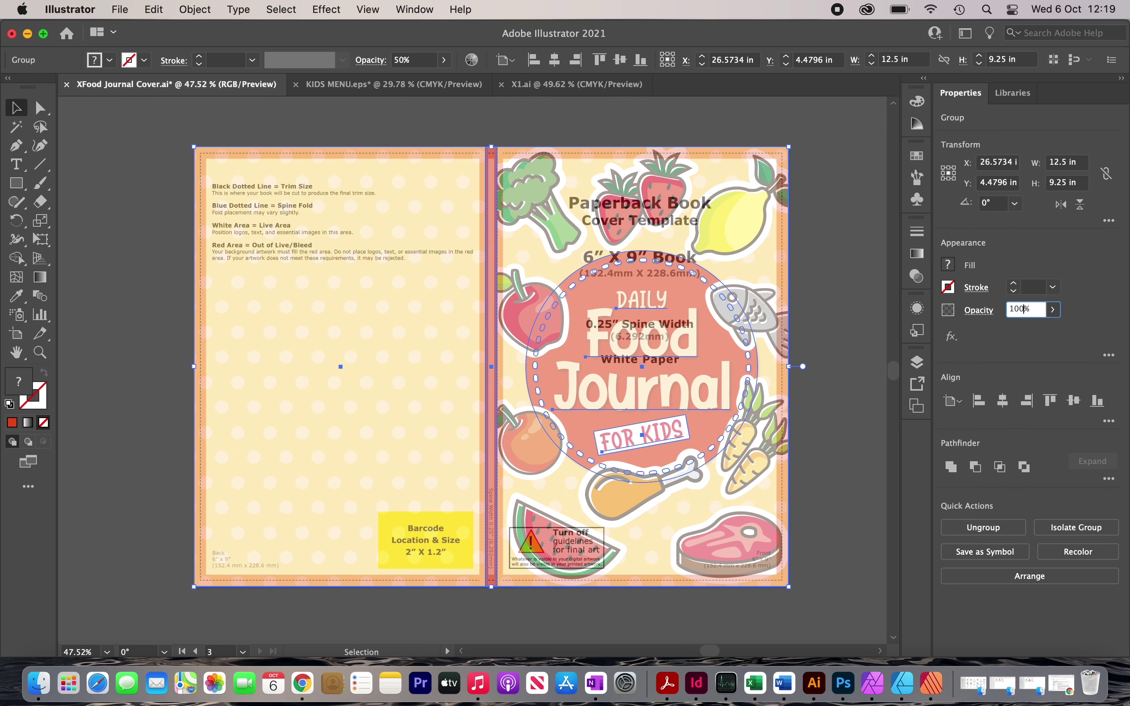
pyautogui.click(813, 362)
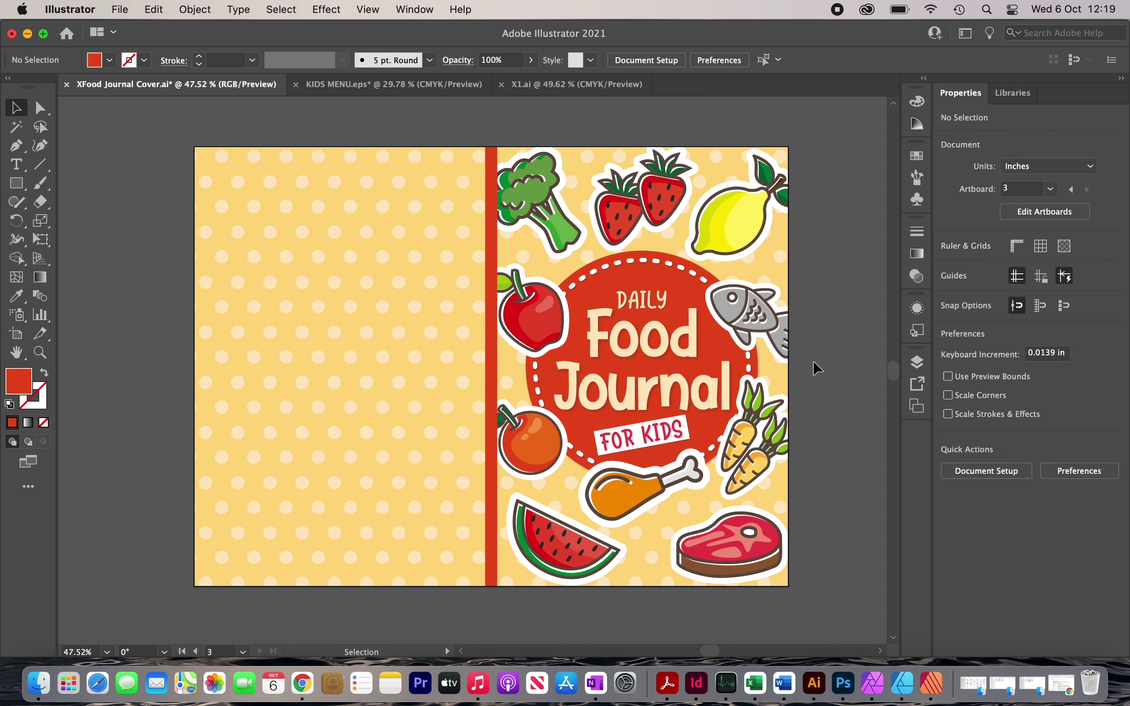
# Hide the KDP template image beneath the grouped cover in the layer list, then deselect the artwork
pyautogui.click(916, 363)
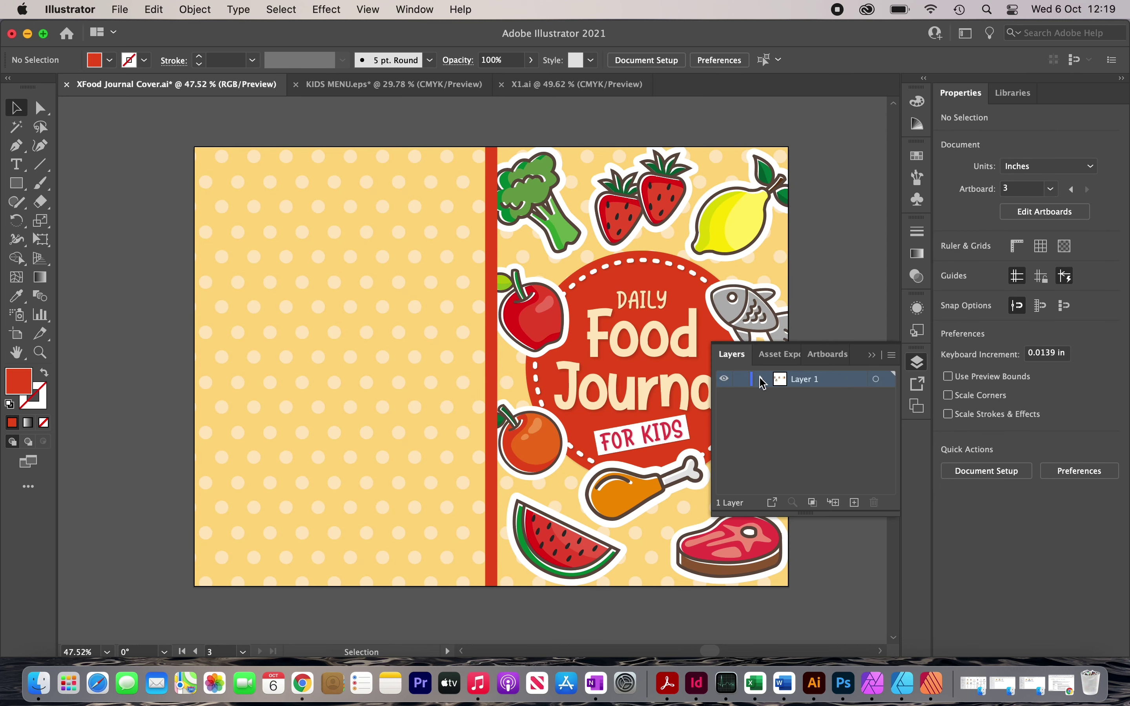
pyautogui.click(763, 378)
pyautogui.scroll(-8, 775, 436)
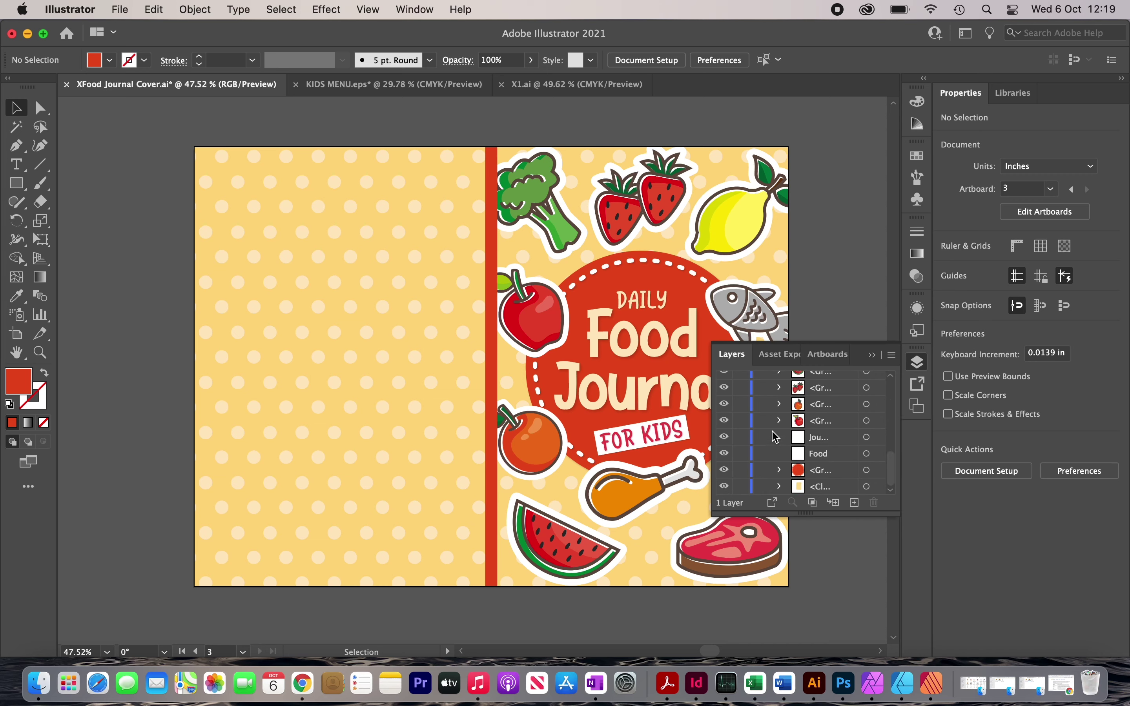
pyautogui.scroll(5, 775, 437)
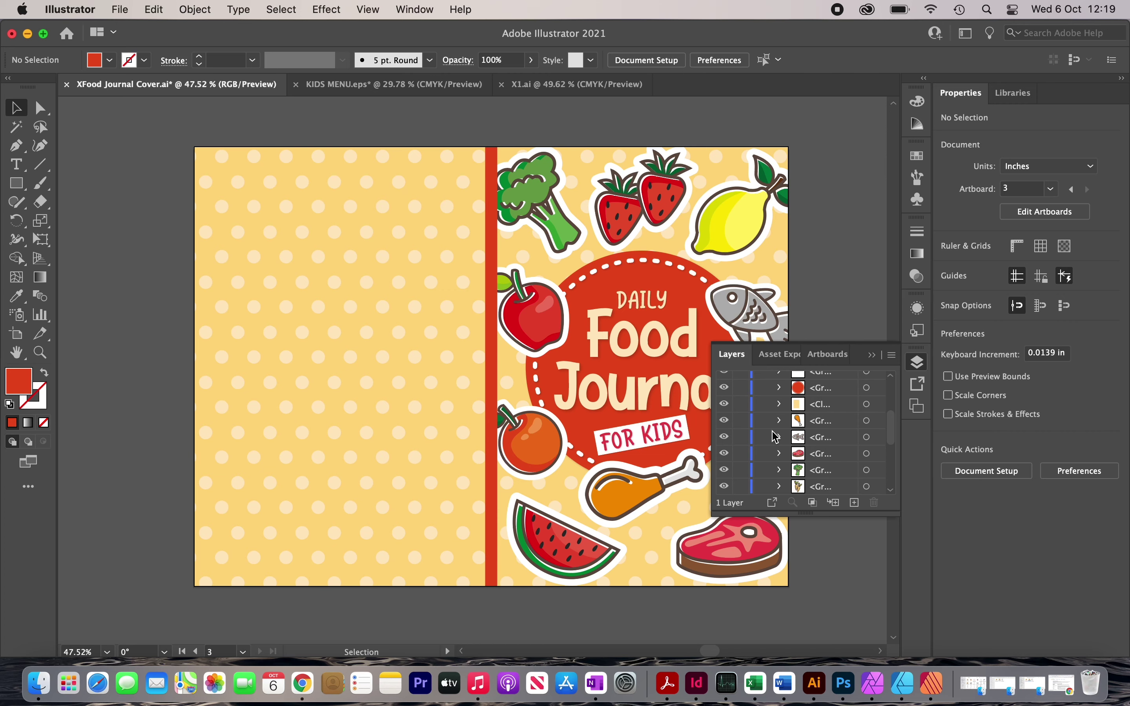
pyautogui.scroll(2, 765, 424)
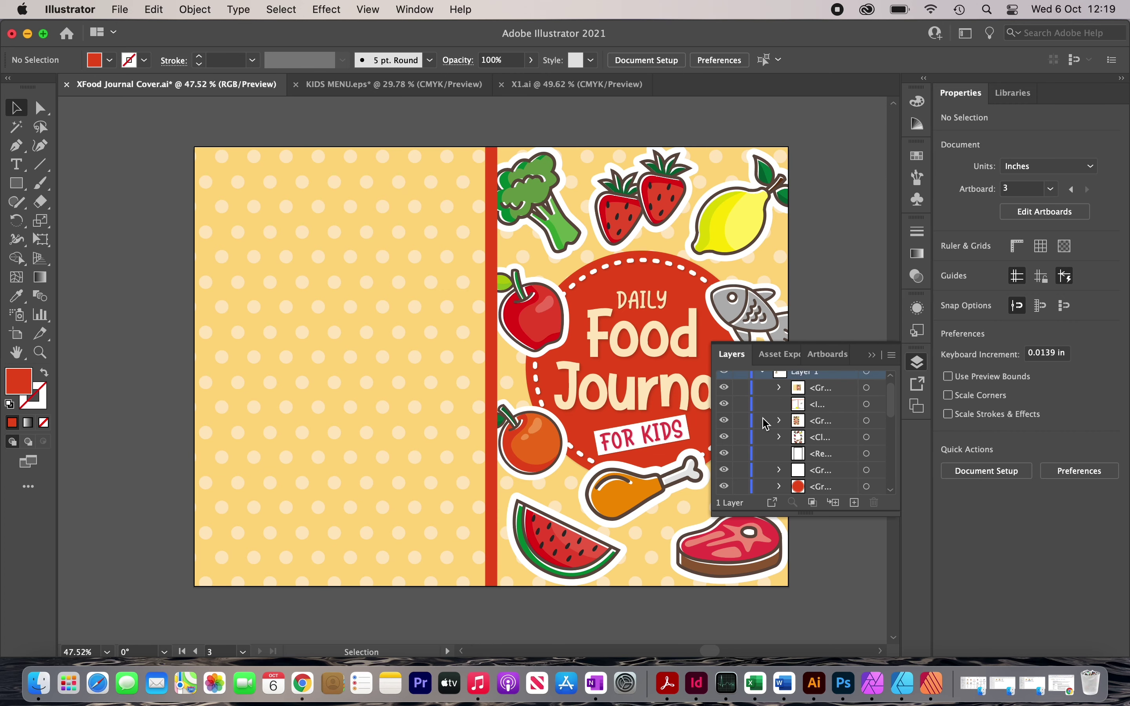
pyautogui.scroll(1, 747, 420)
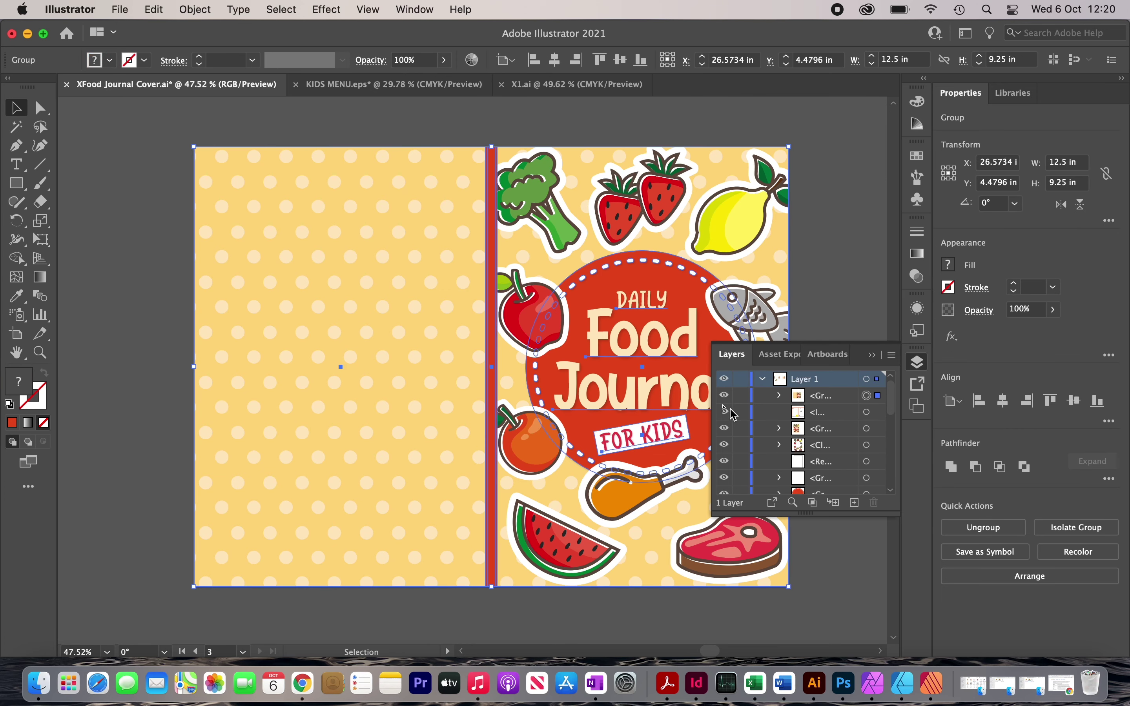
pyautogui.click(728, 416)
pyautogui.click(872, 355)
pyautogui.click(857, 278)
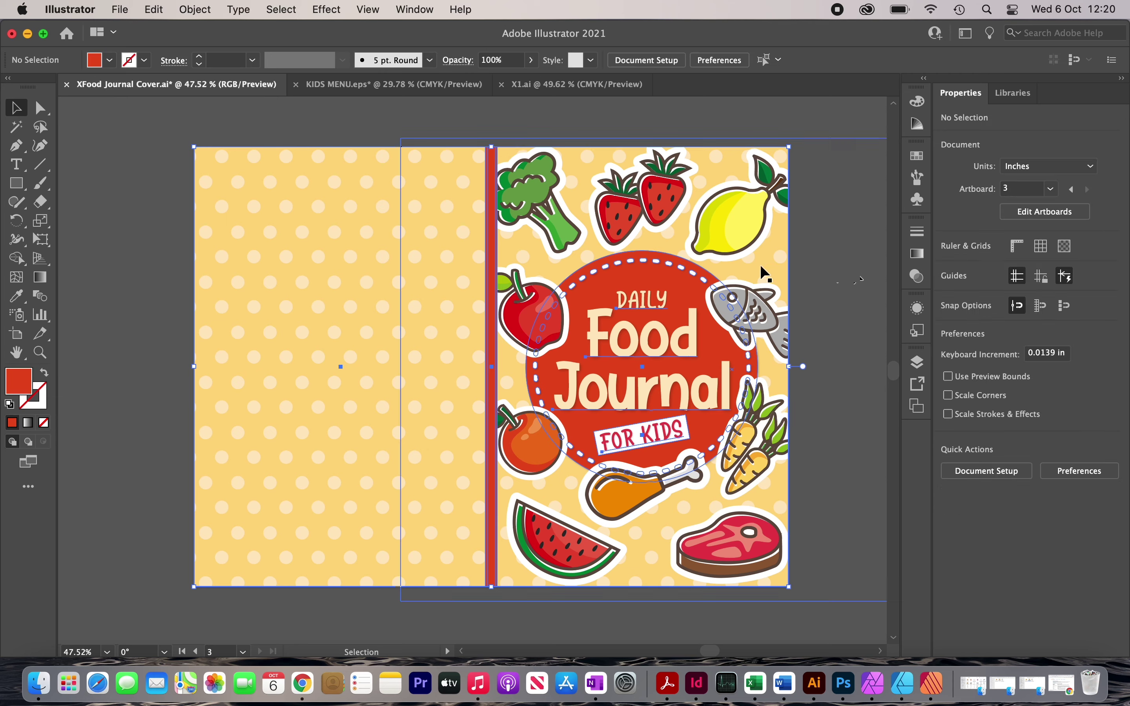
# Move the grouped cover aside to check that the template underneath is hidden, then undo the move and deselect
pyautogui.moveTo(760, 265); pyautogui.dragTo(583, 282)
pyautogui.press('cmd+z')
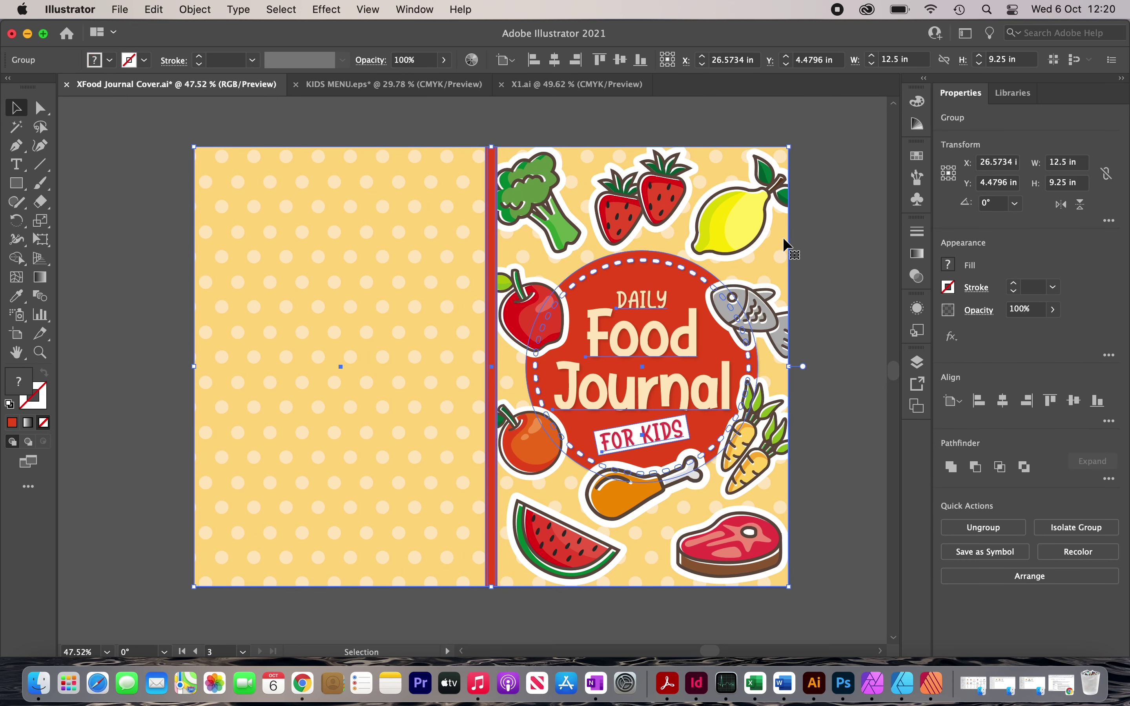
pyautogui.click(807, 243)
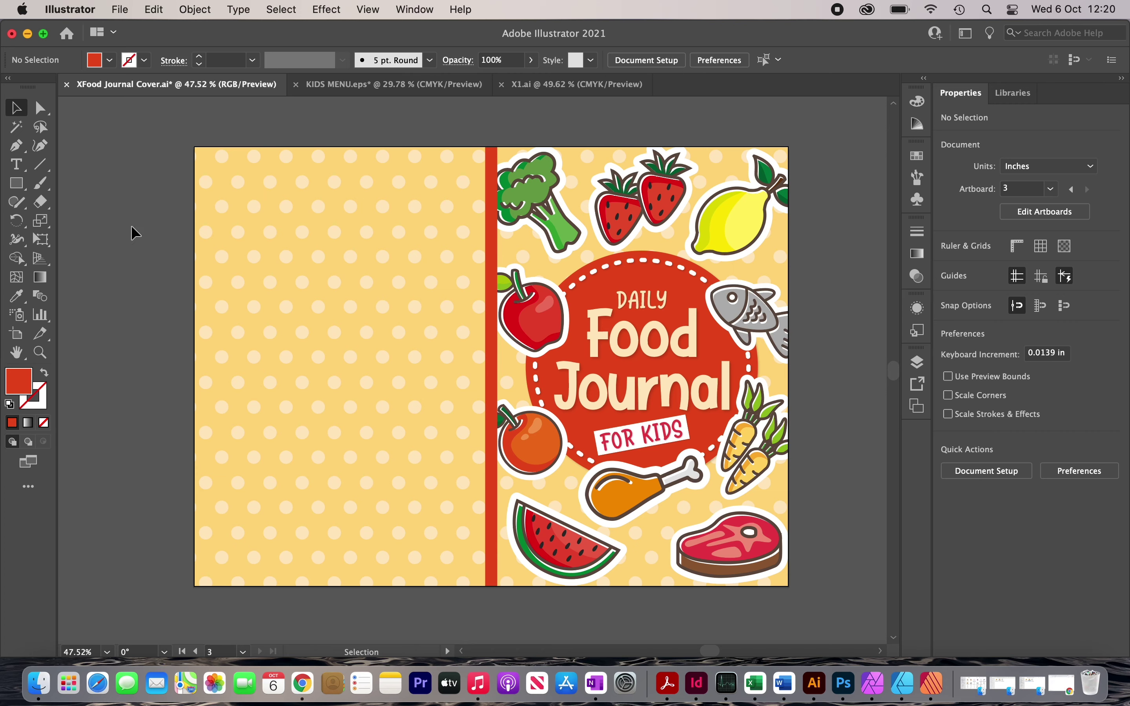
# Save only artboard 3 to the Desktop as the Adobe PDF "XFood Journal Cover.pdf", using the [Illustrator Default] preset
pyautogui.click(120, 9)
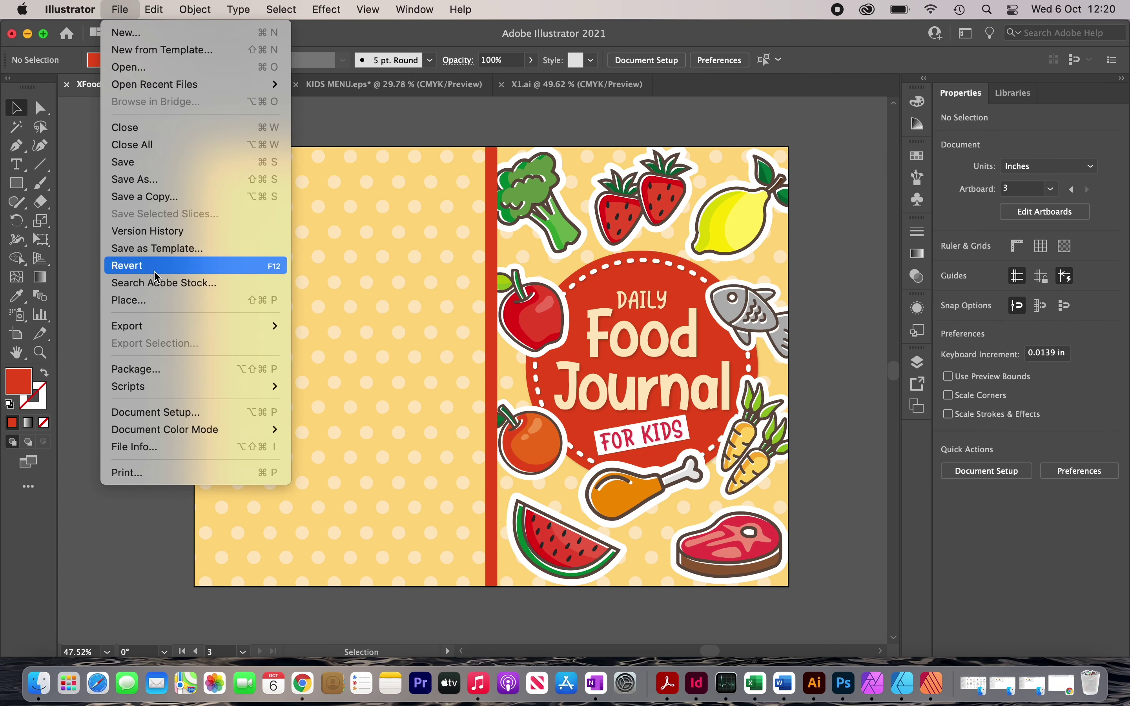
pyautogui.click(165, 179)
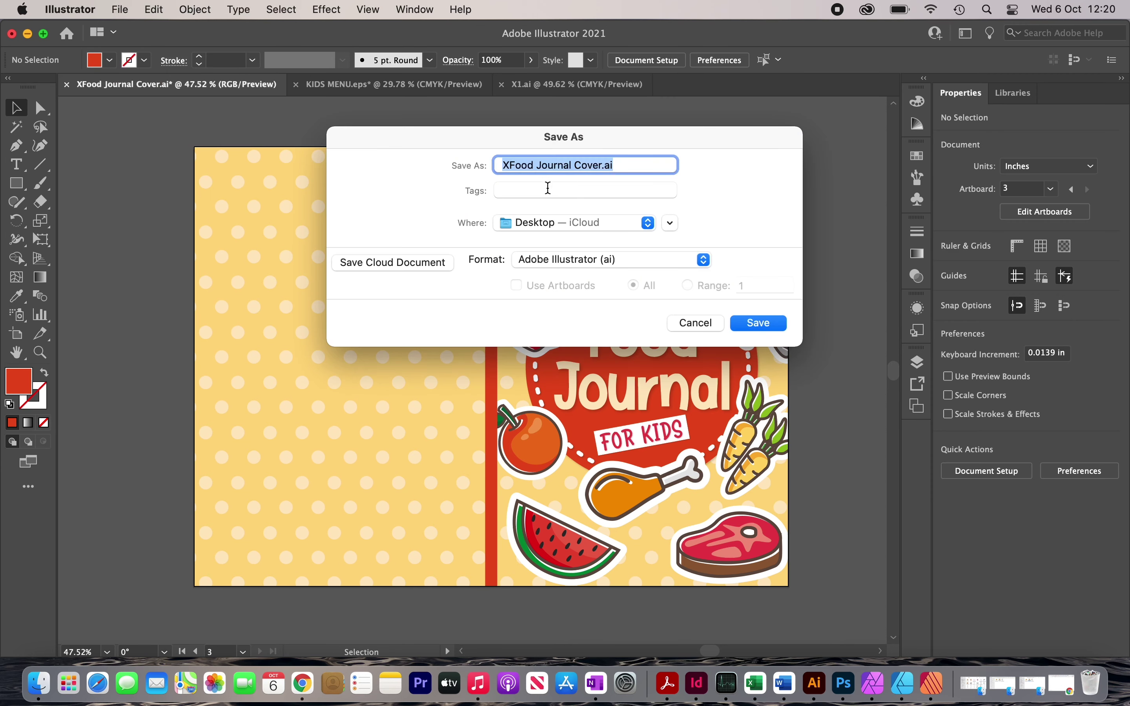
pyautogui.click(572, 263)
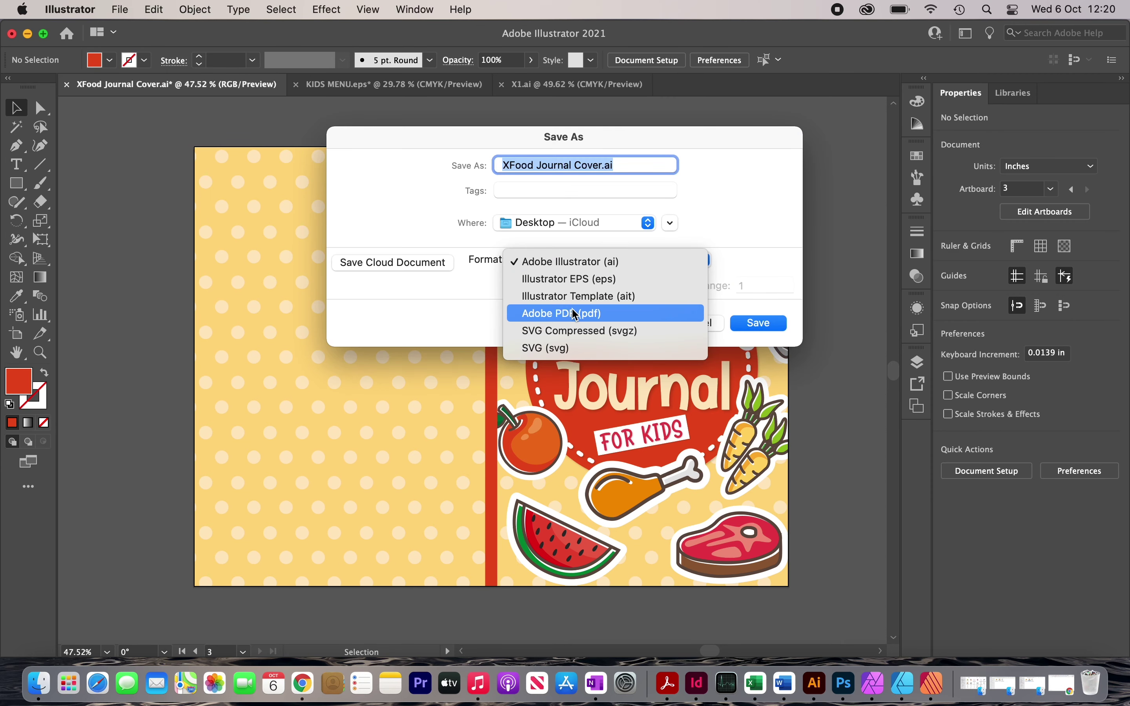
pyautogui.click(572, 310)
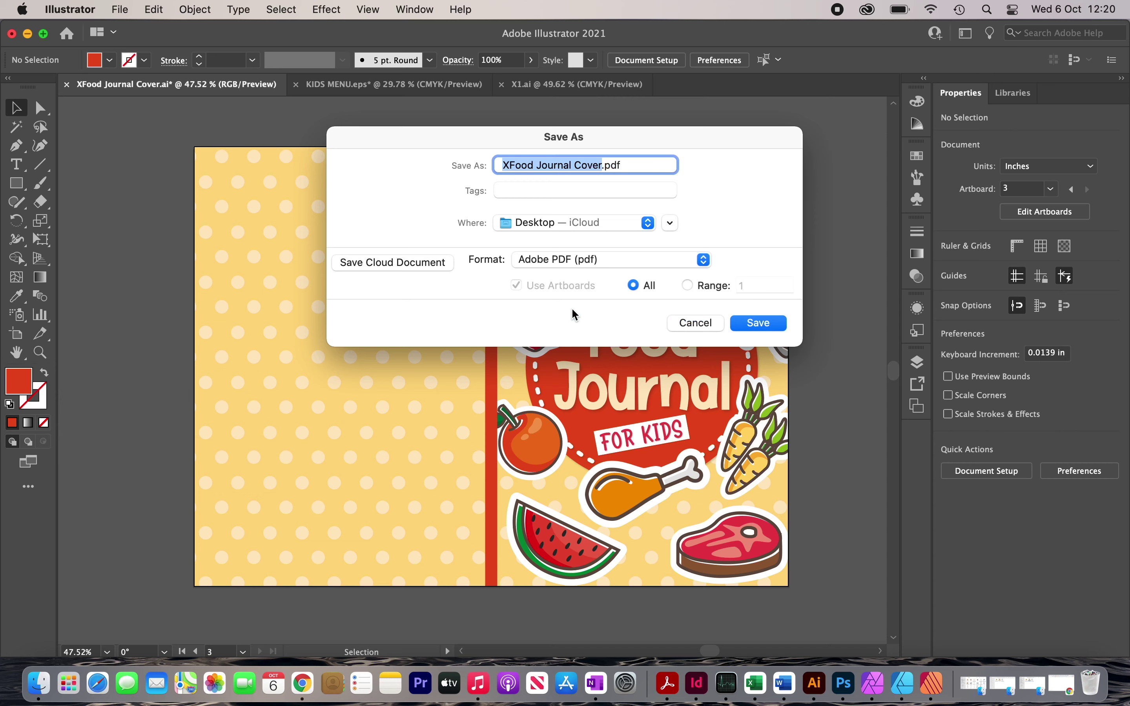
pyautogui.click(687, 285)
pyautogui.click(768, 284)
pyautogui.press('BackSpace')
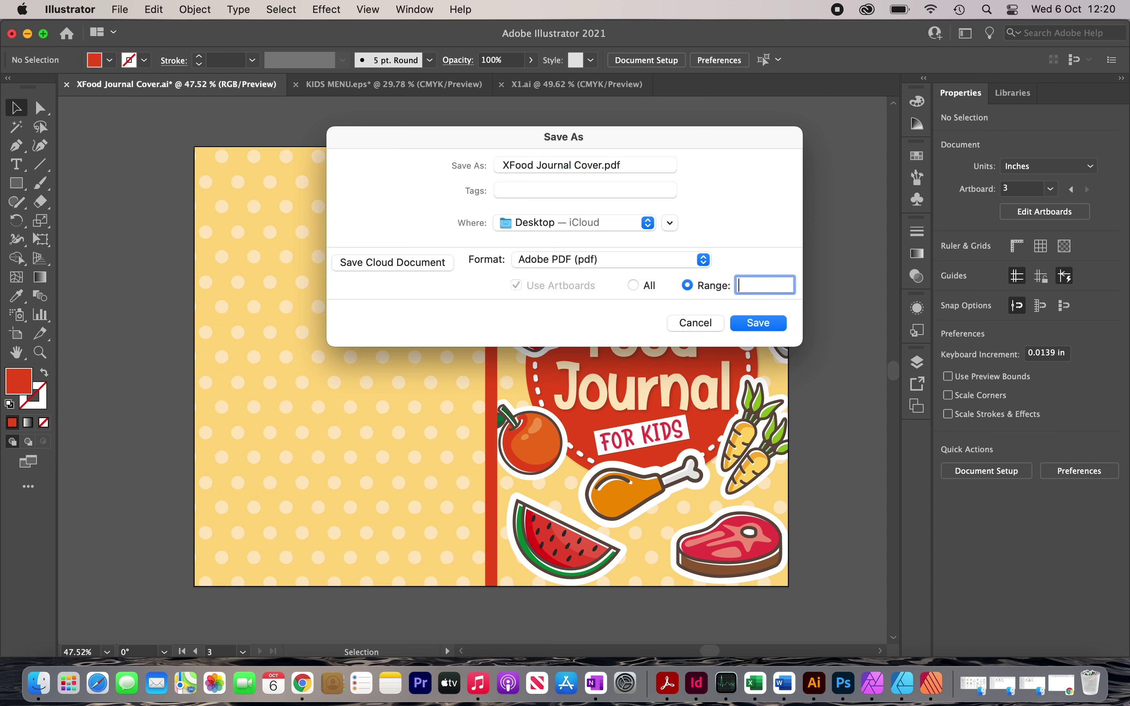
pyautogui.write('3')
pyautogui.click(764, 325)
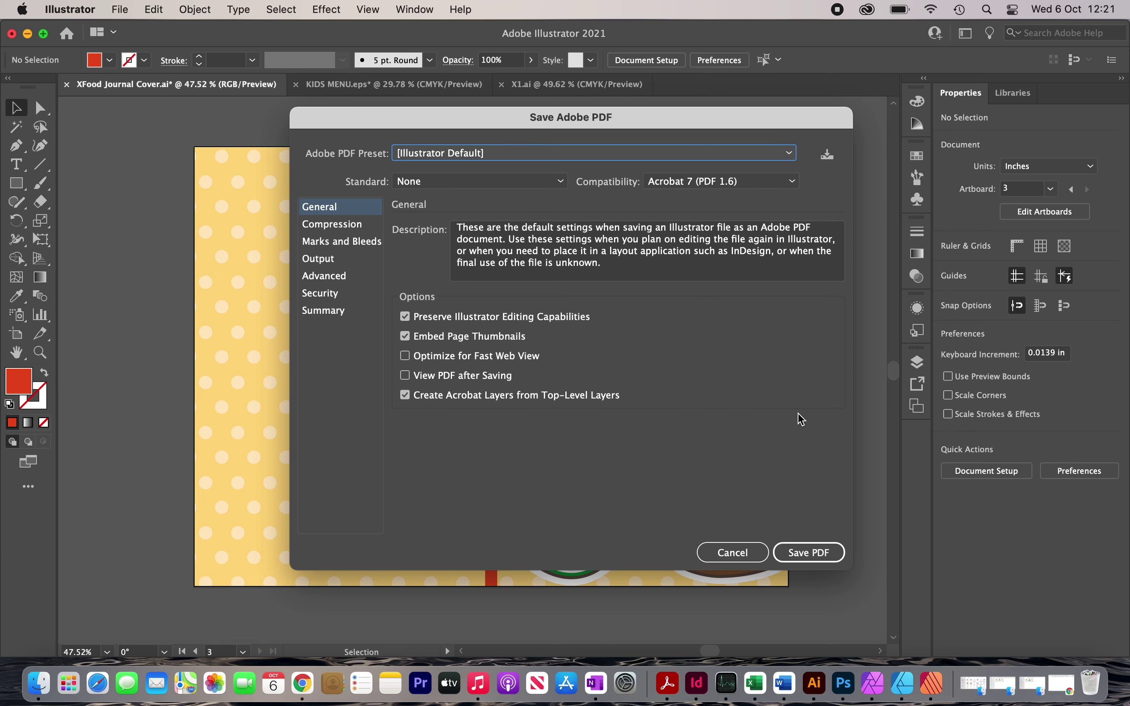
pyautogui.click(819, 558)
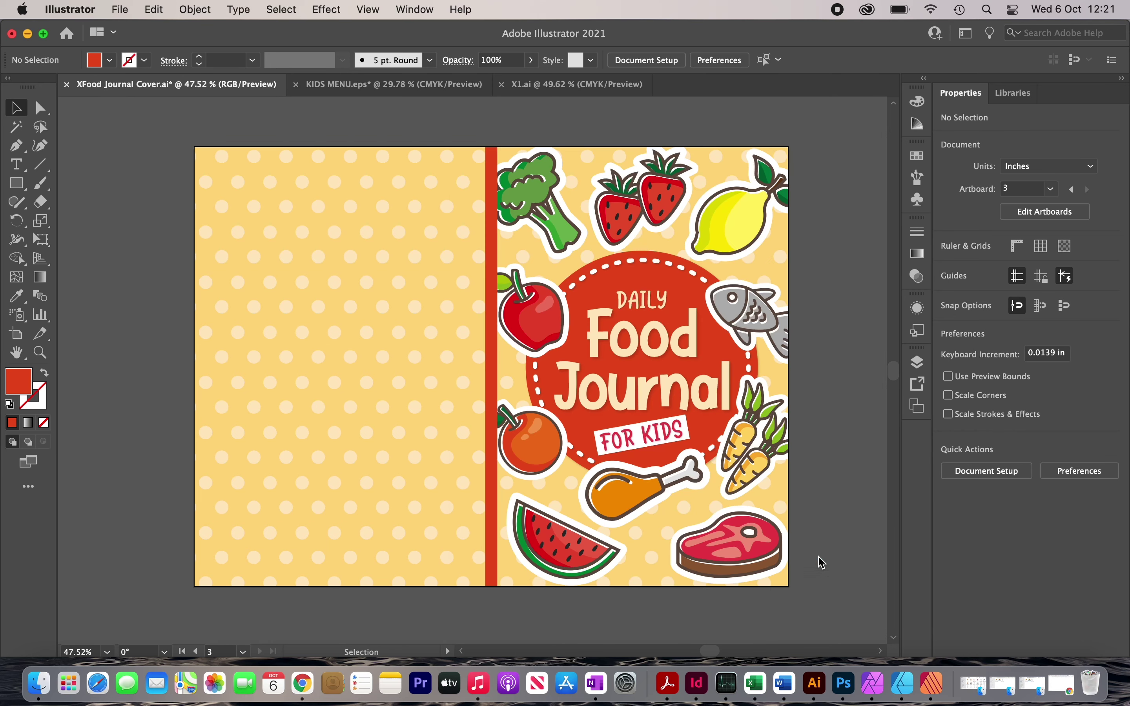